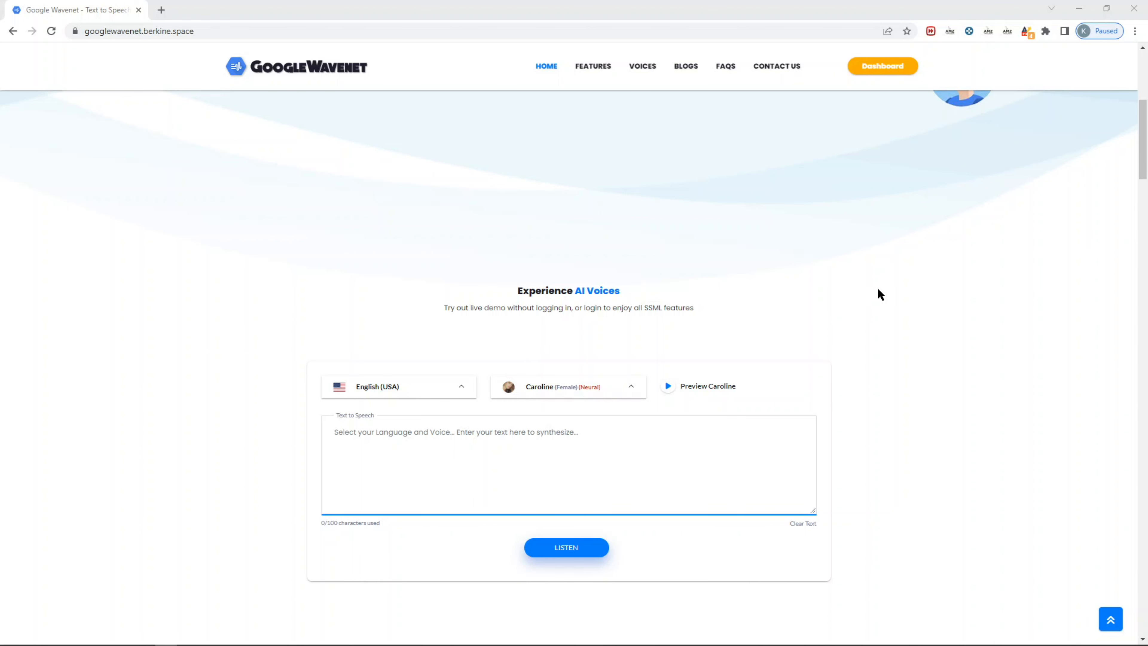
Look over the home page's AI voices demo section and open the user dashboard
scroll(876, 292, down, 1)
click(635, 362)
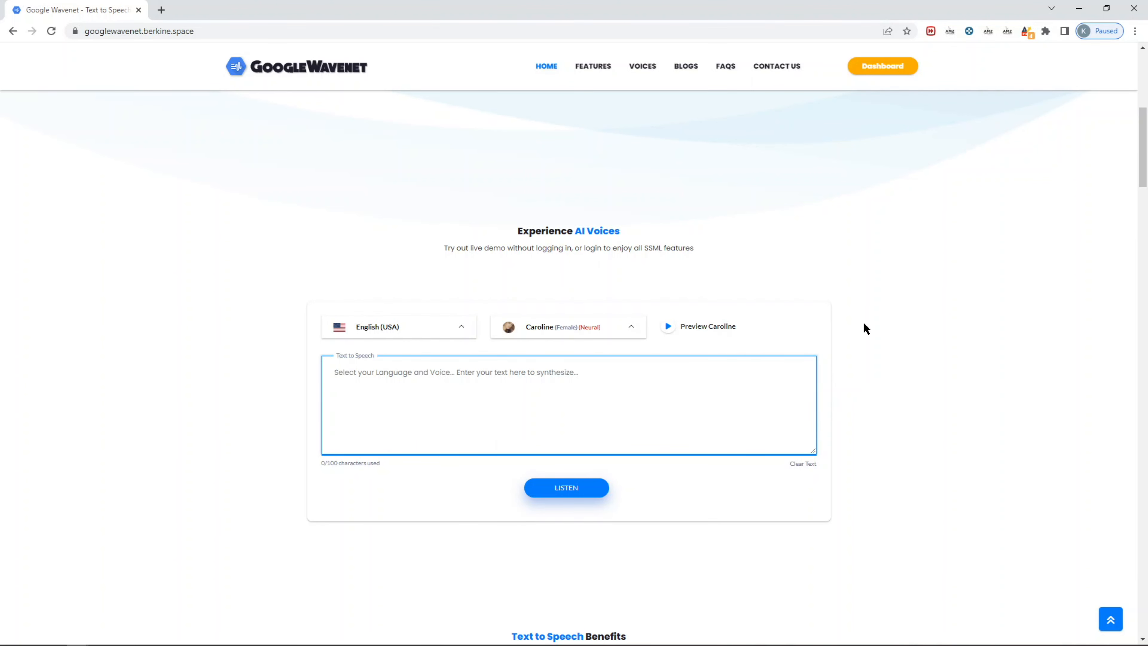
scroll(913, 307, down, 8)
scroll(913, 307, up, 8)
scroll(911, 309, up, 6)
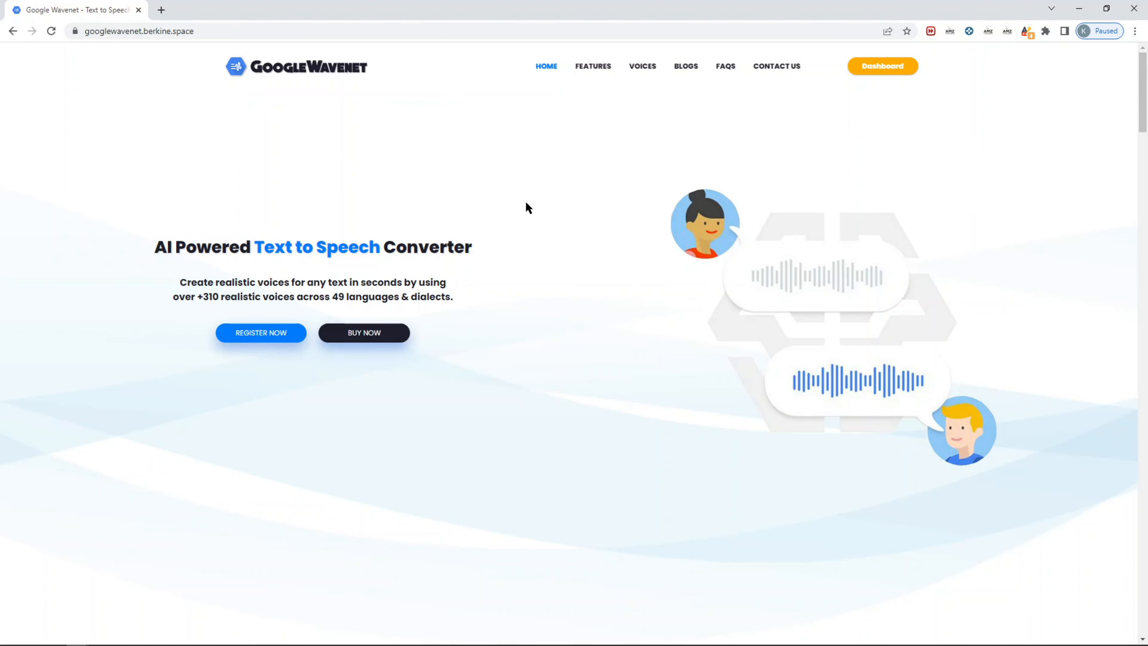
click(887, 68)
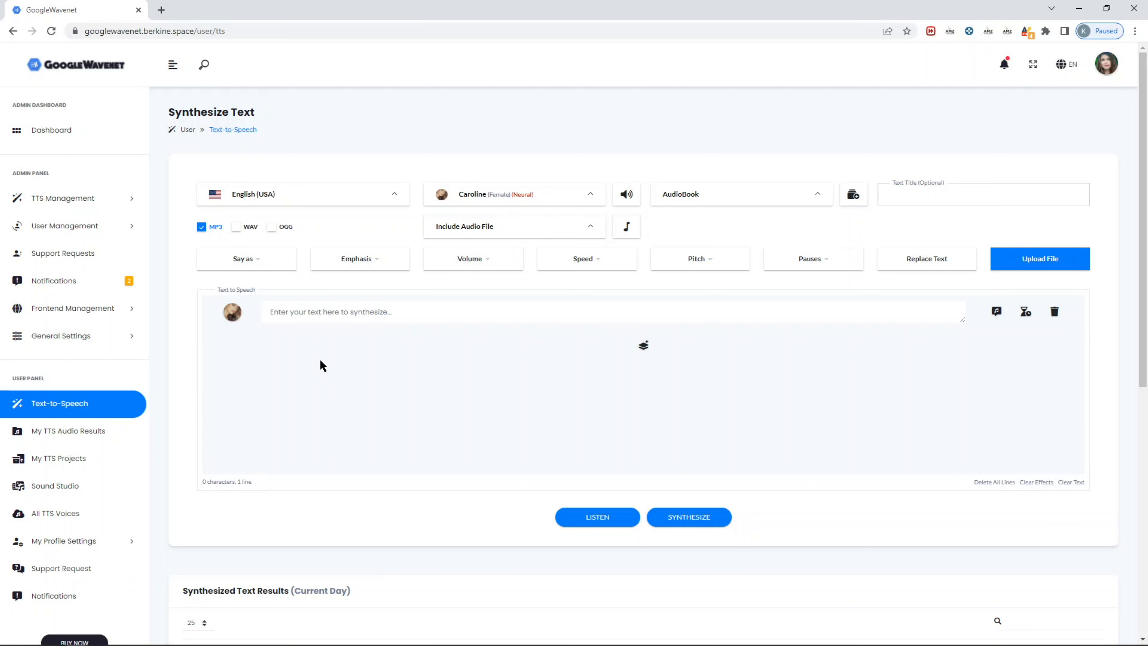
Look through the language and voice lists, pick the Caroline (Female, Neural) voice and preview it
click(323, 201)
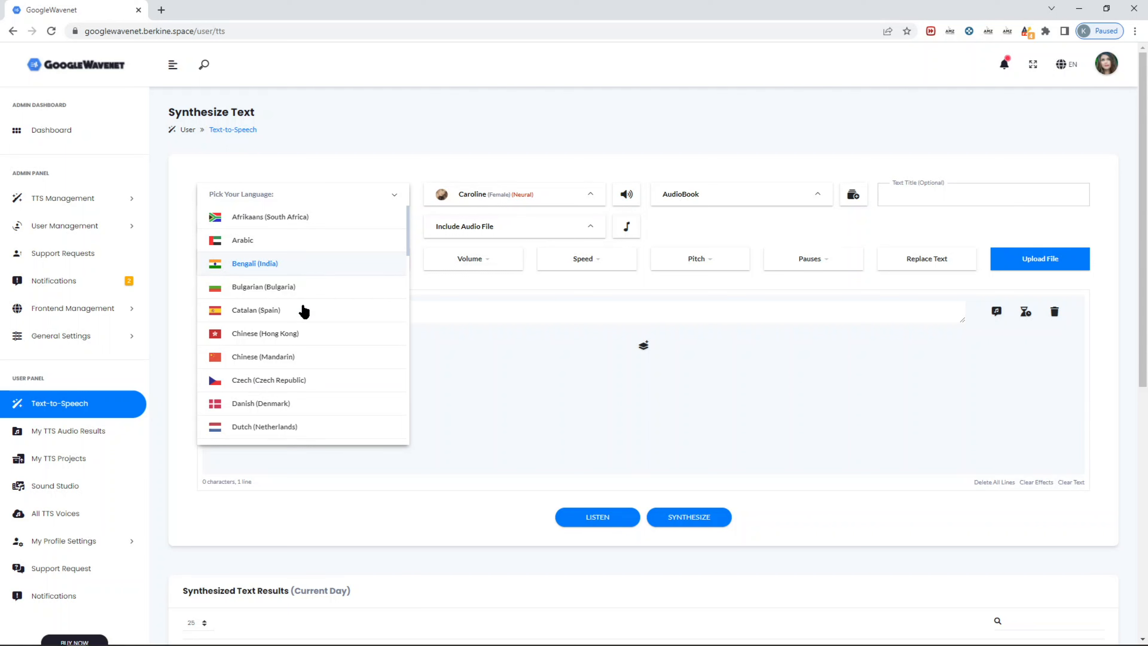
scroll(304, 311, down, 2)
click(480, 201)
click(478, 199)
scroll(516, 284, down, 3)
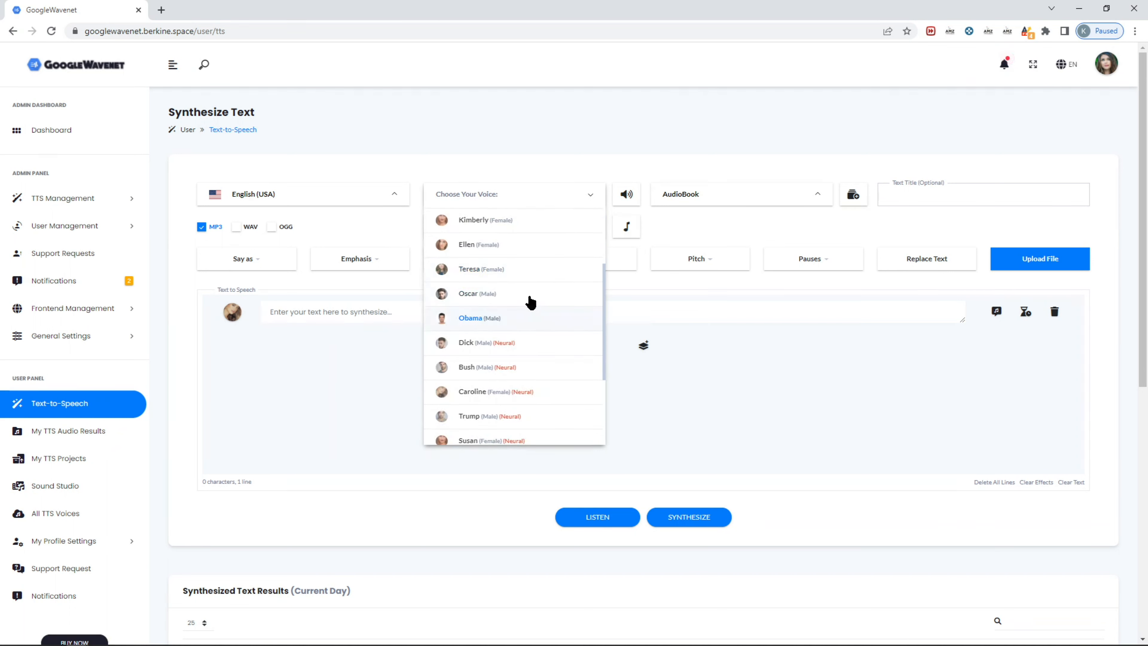
click(519, 393)
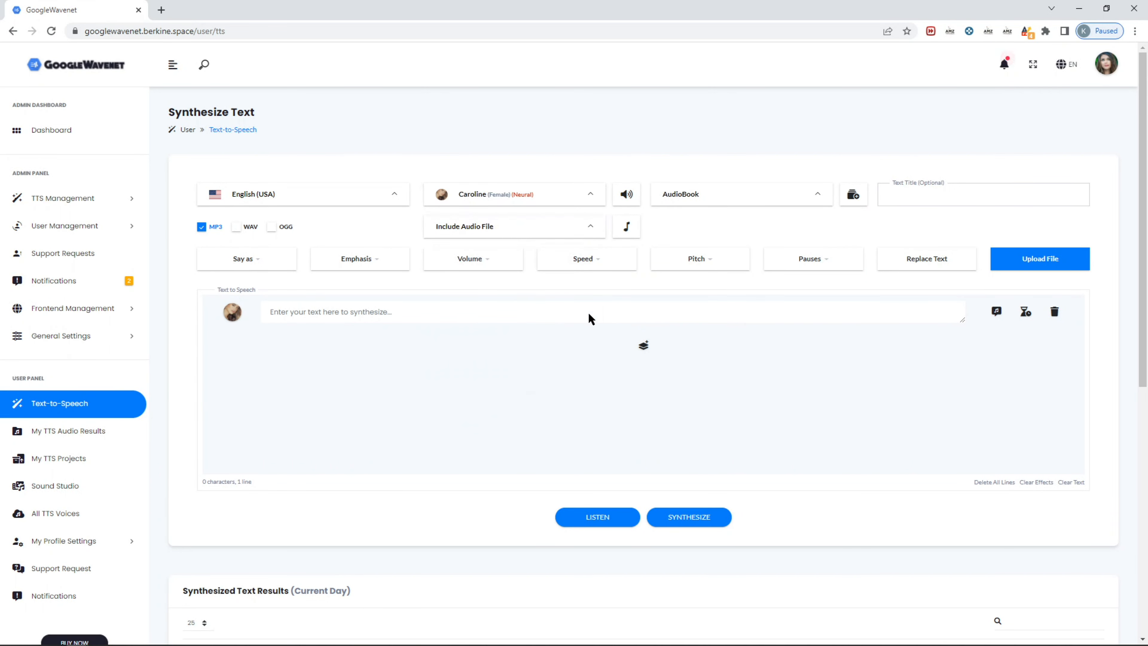
click(626, 196)
Examine the available project names and the dialog for creating a new project, keeping AudioBook selected
click(748, 204)
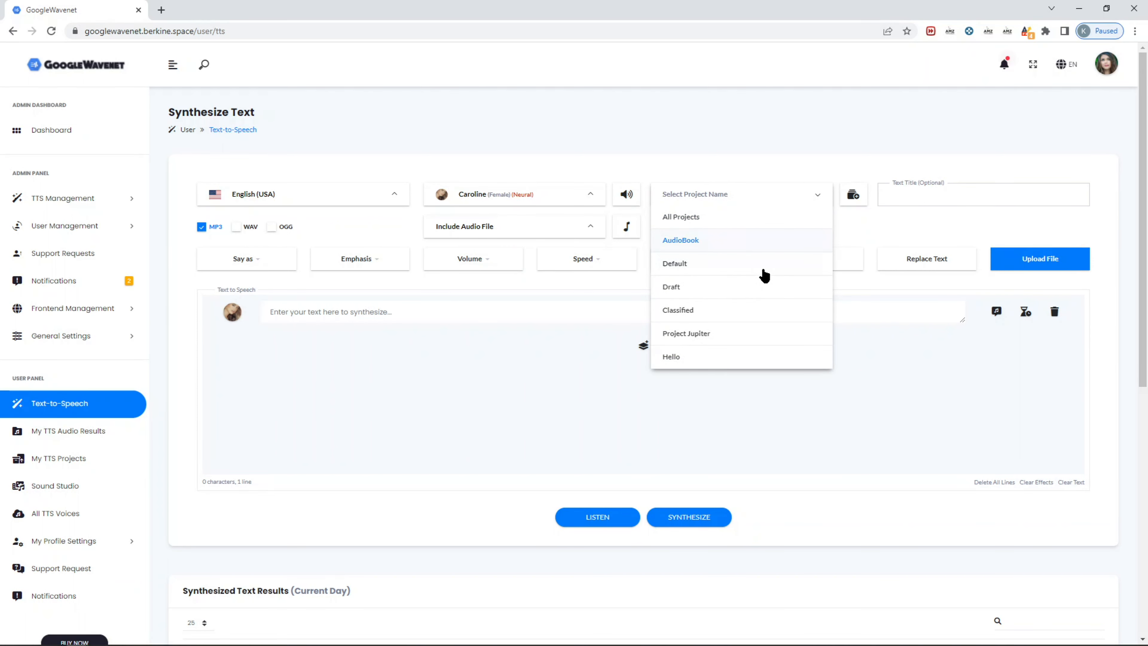
click(858, 204)
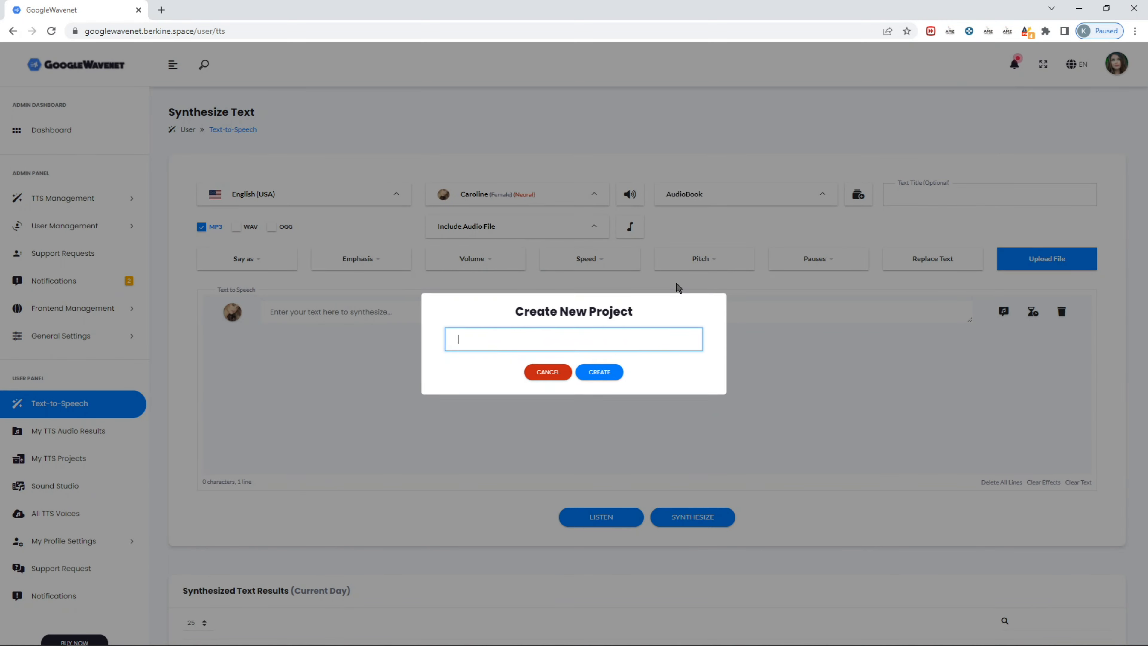
click(548, 372)
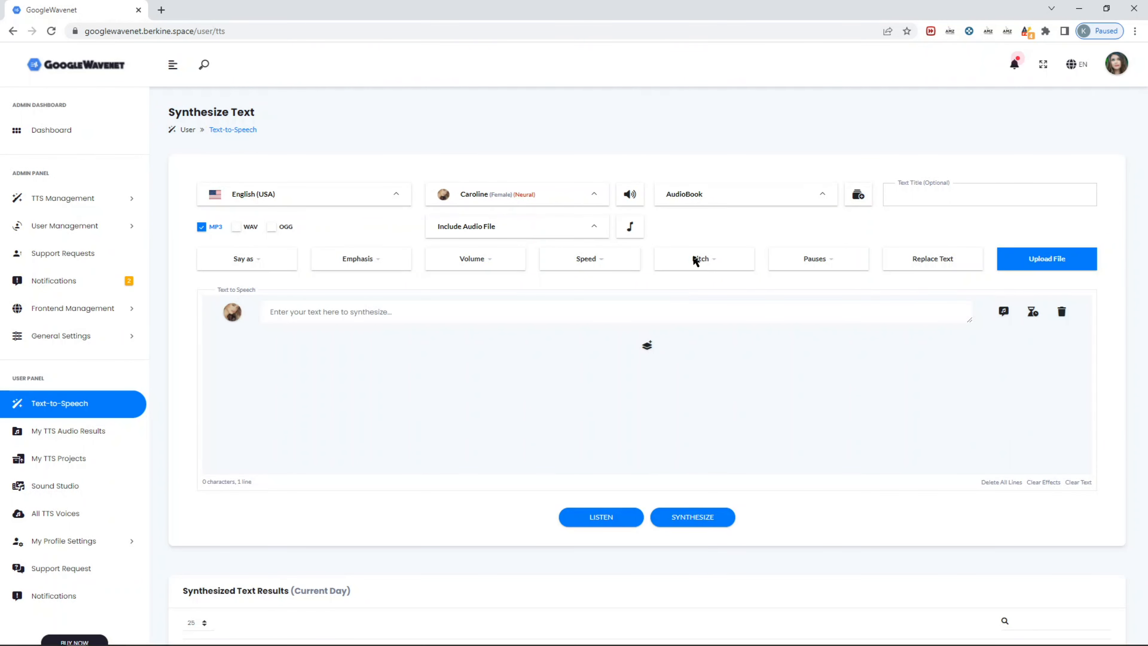
click(727, 210)
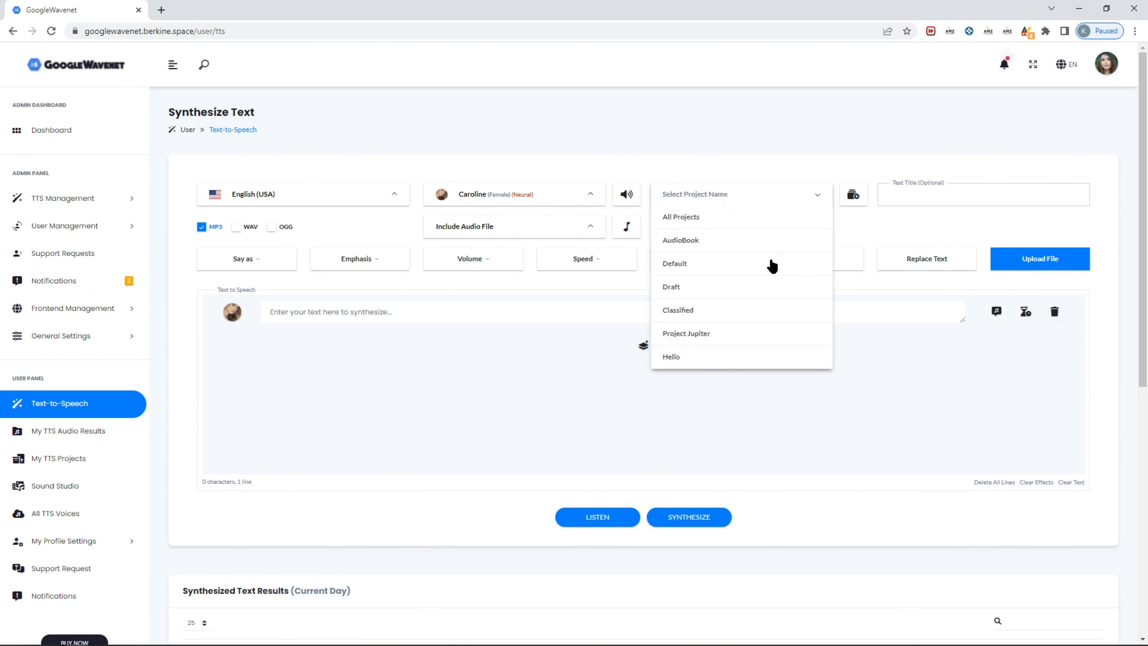
click(874, 375)
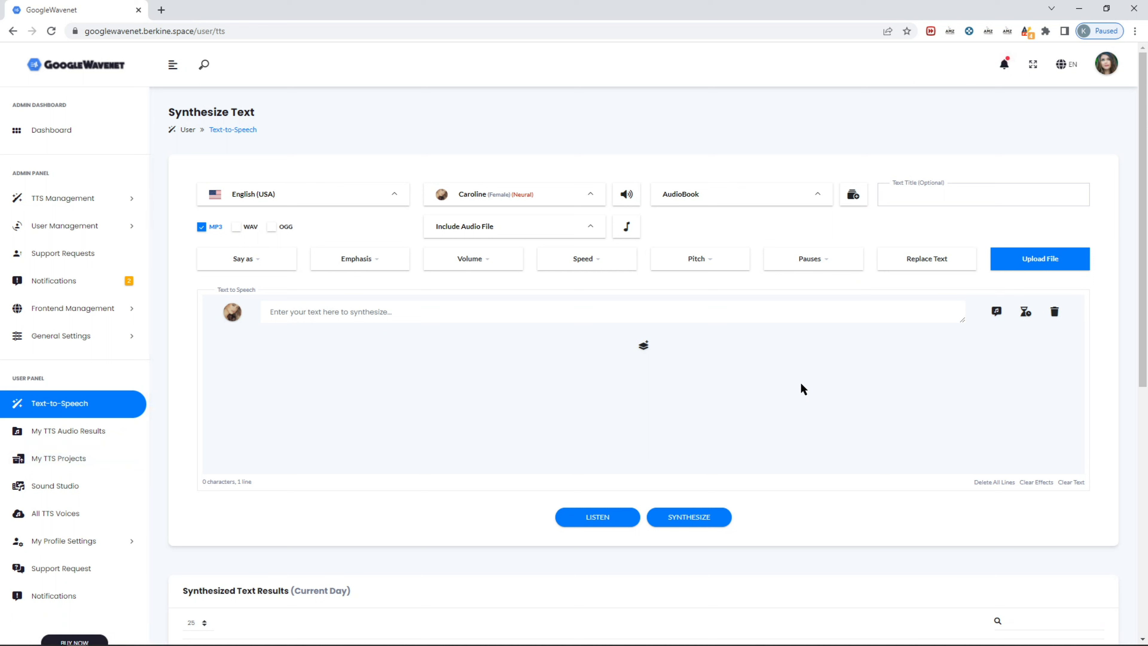
Set the text title to "chapter 1"
click(963, 194)
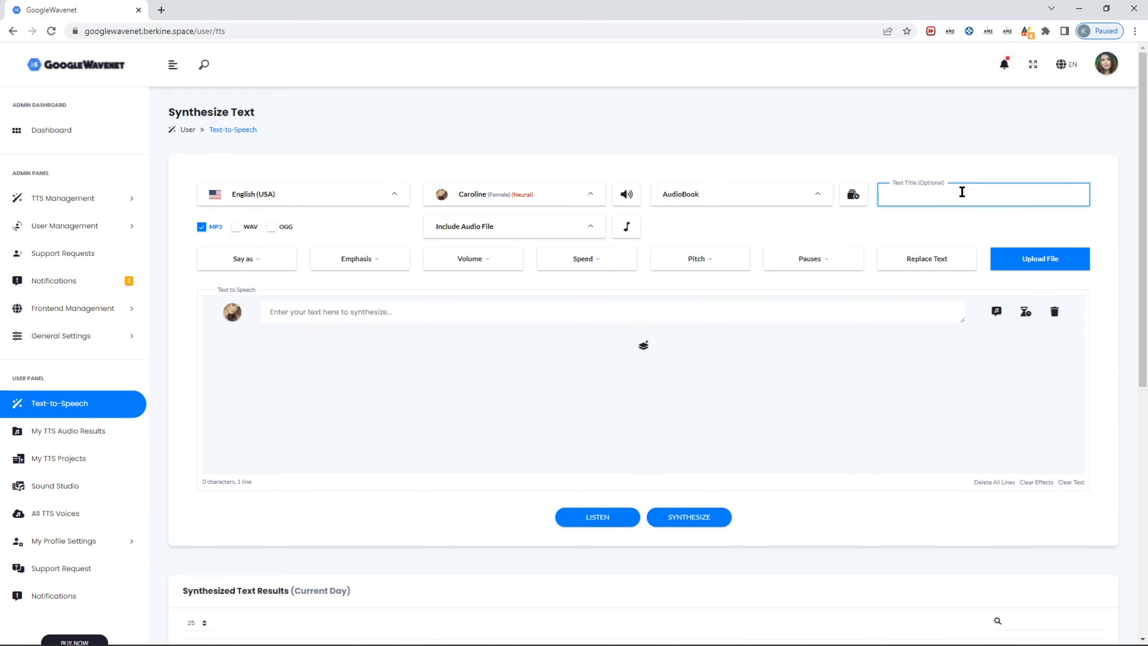
text(chapter 1)
Examine the upload requirements for adding a new audio file, without uploading one
click(503, 237)
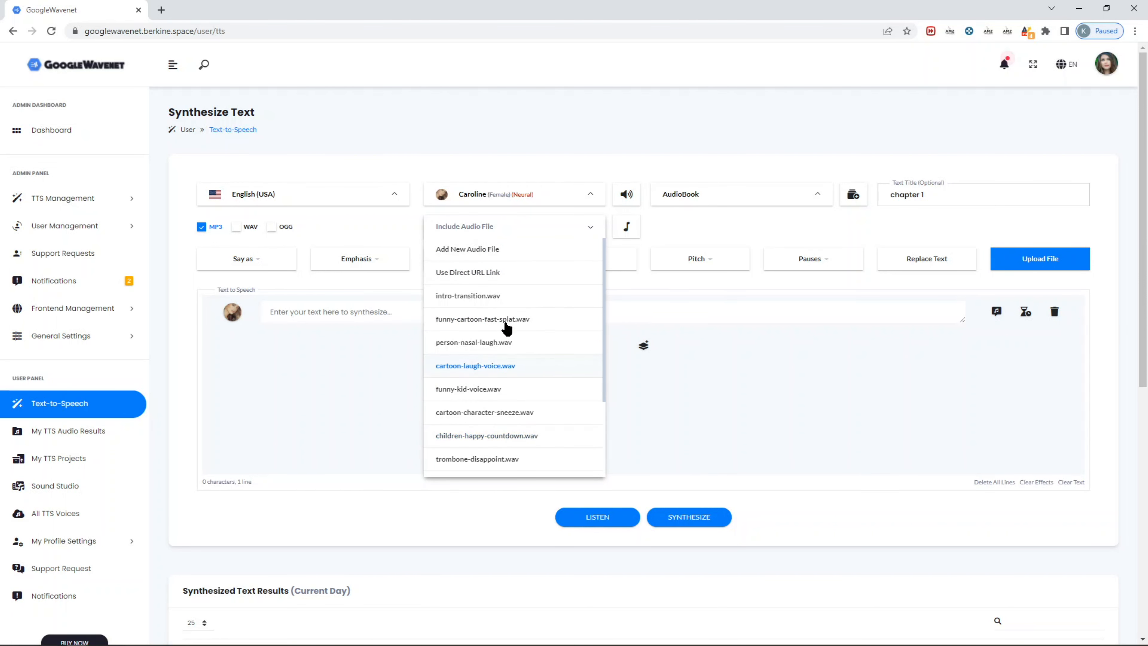
click(519, 249)
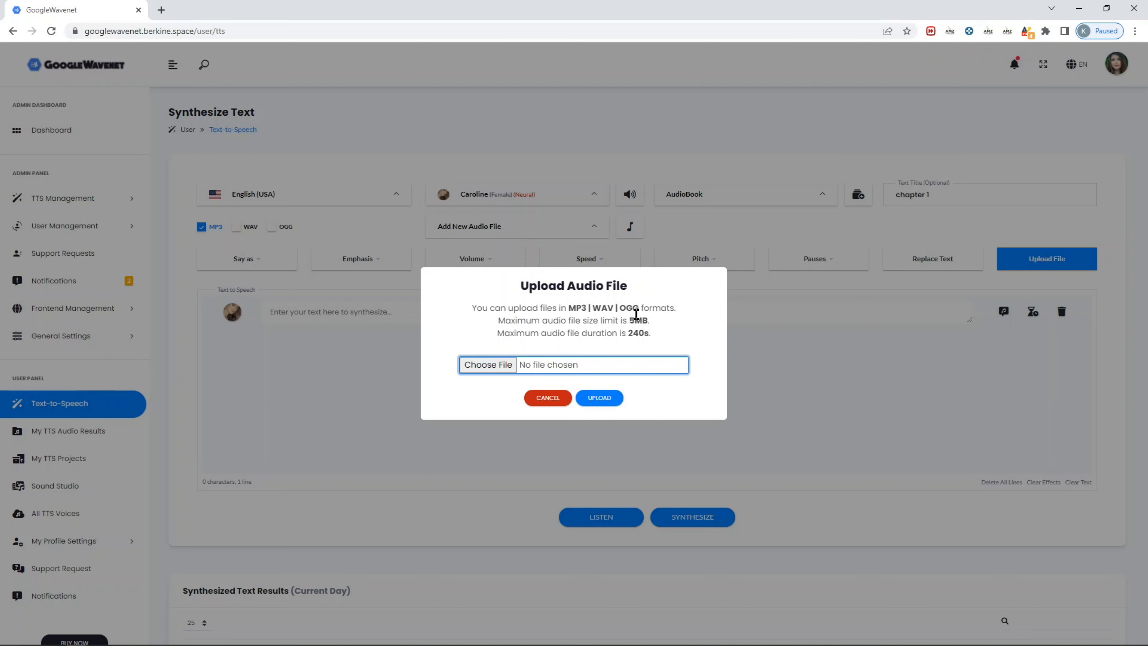
click(551, 399)
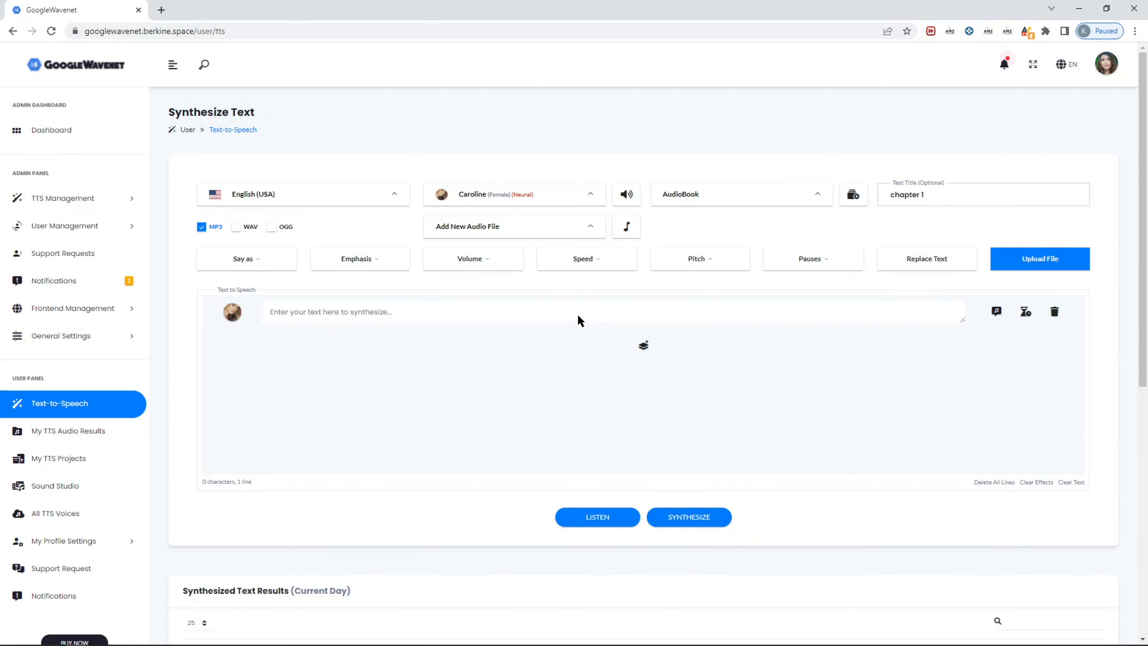
Choose intro-transition.wav as the audio file to include and preview it
click(581, 226)
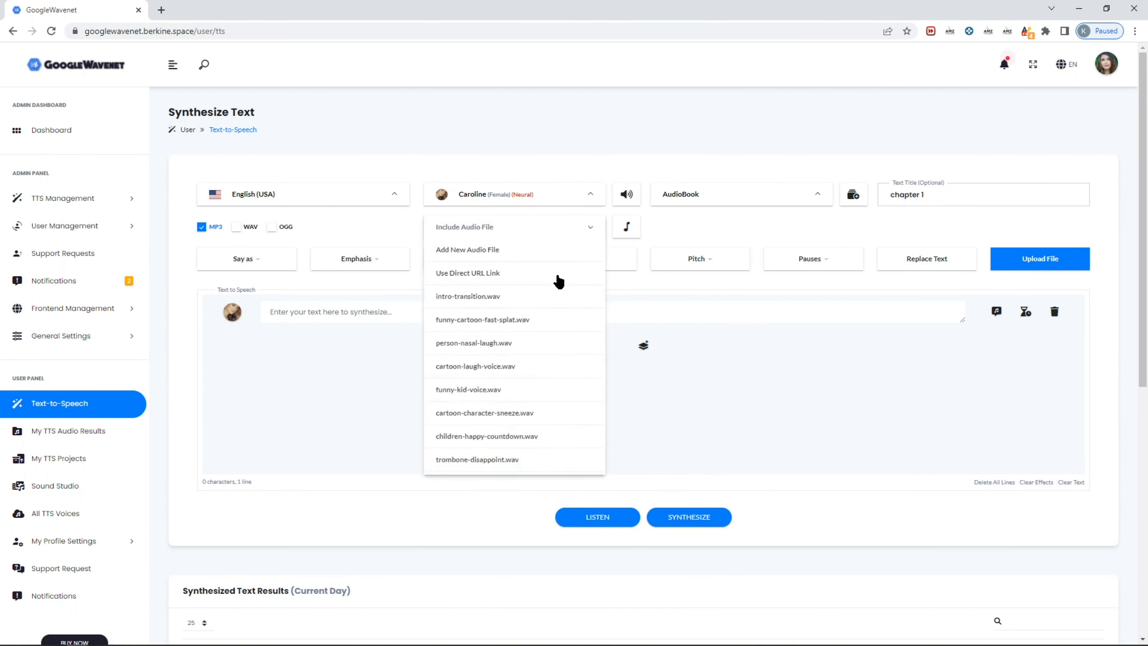
click(545, 293)
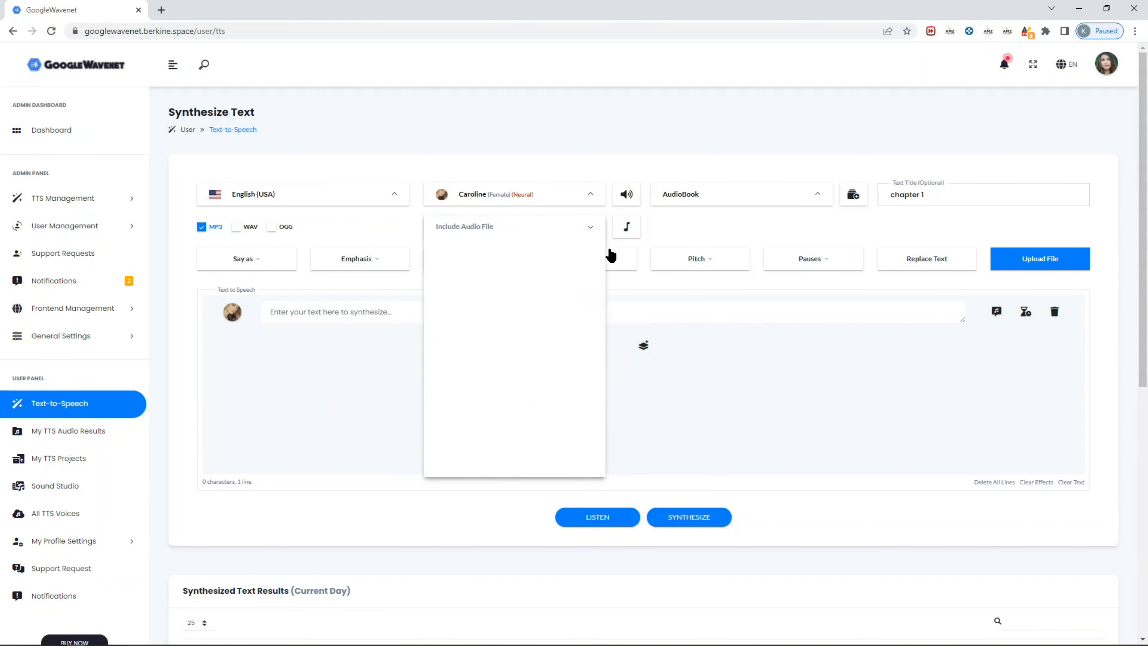
click(625, 227)
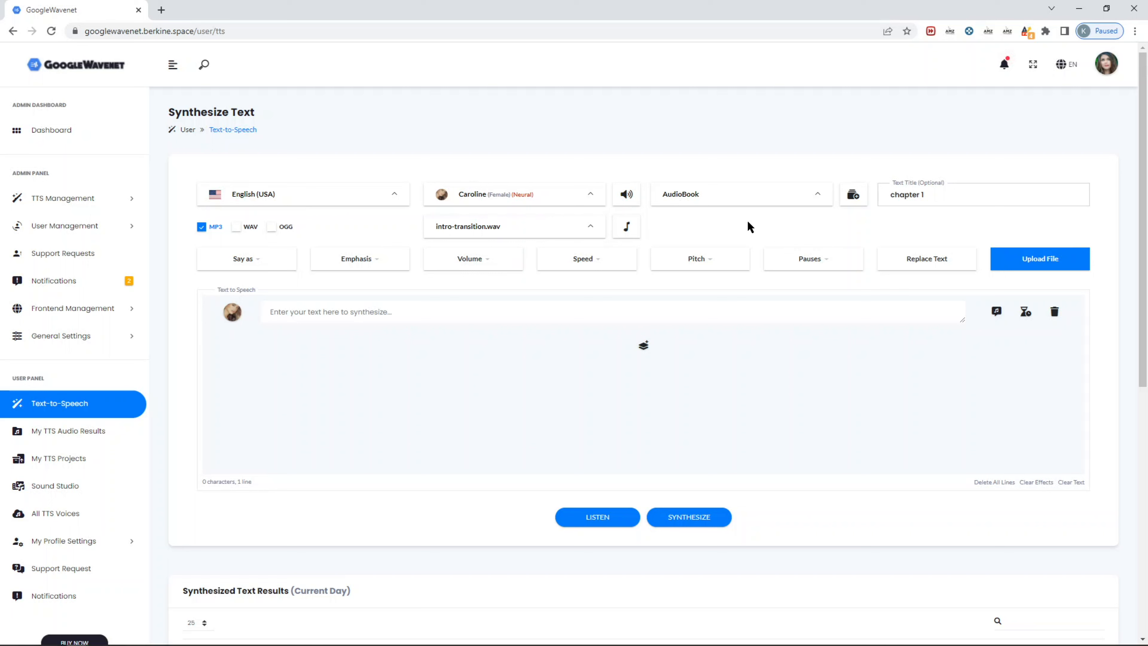
Switch the voice to Ellen (Female) and enter "Hi there" in the first text line
click(686, 311)
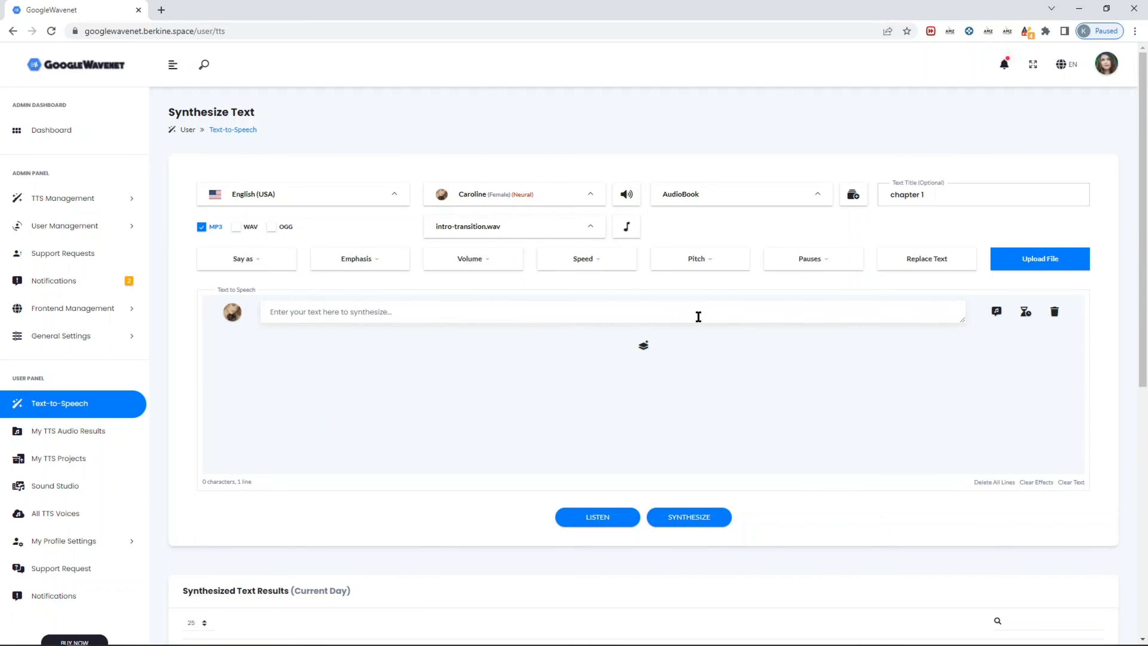
click(627, 321)
click(442, 202)
click(437, 208)
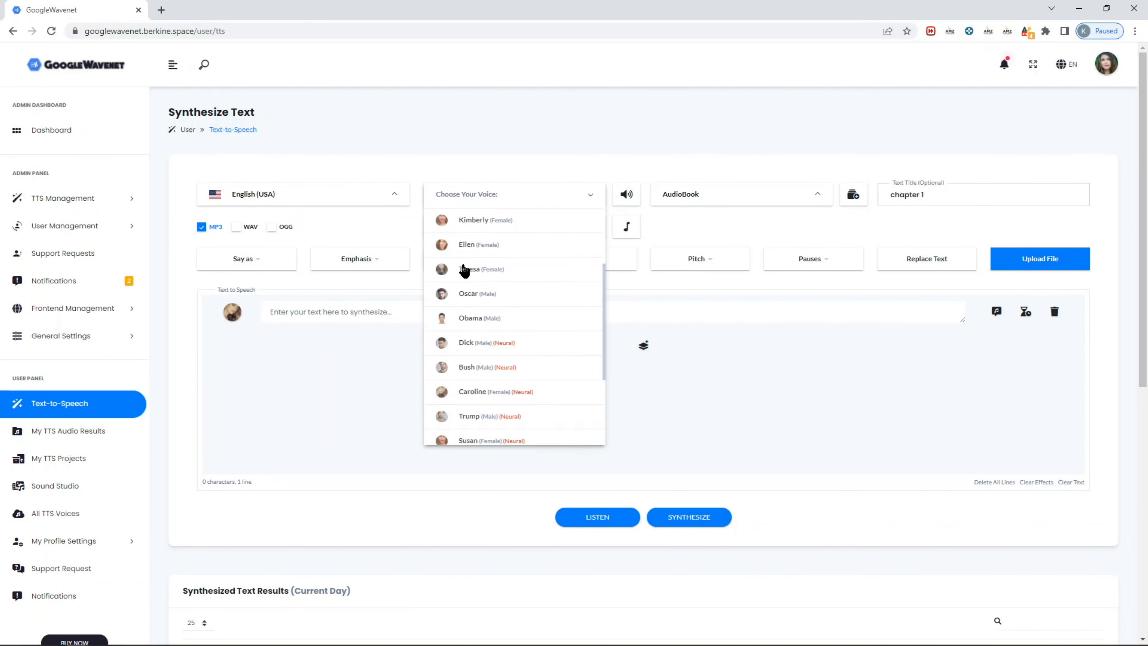
click(456, 247)
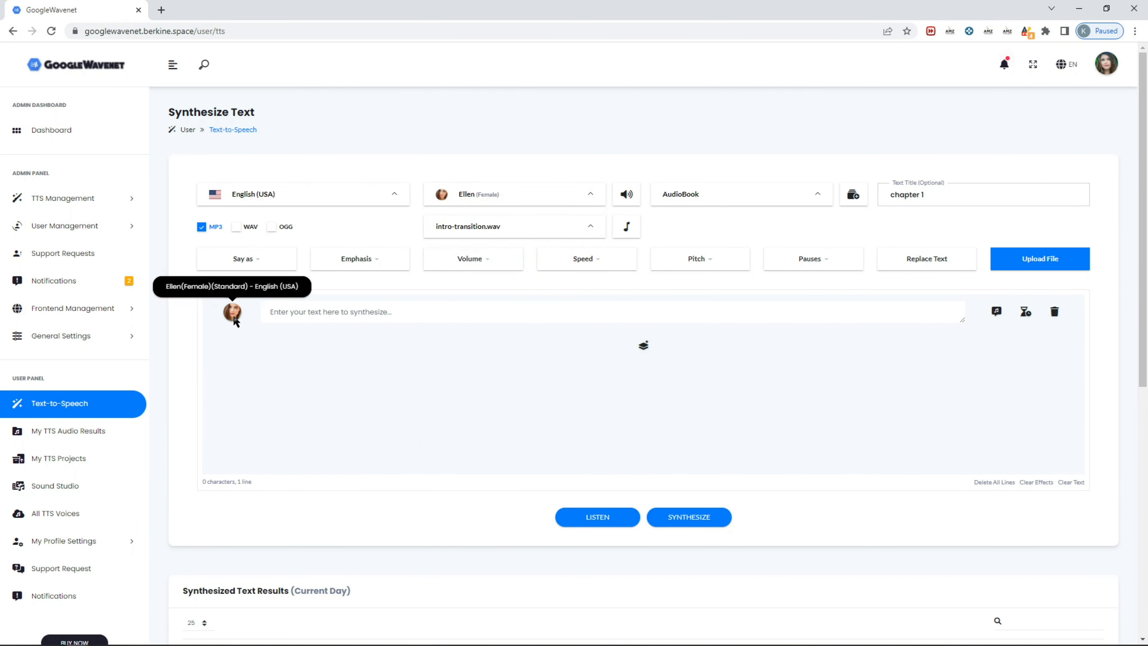
click(282, 321)
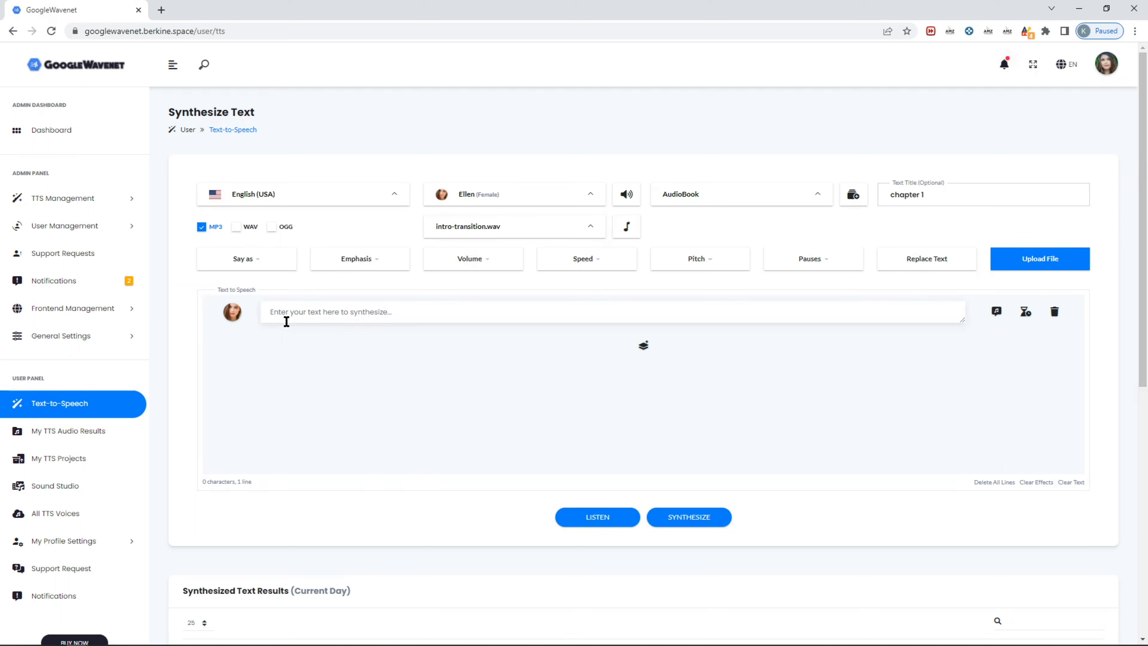
text(Hi there)
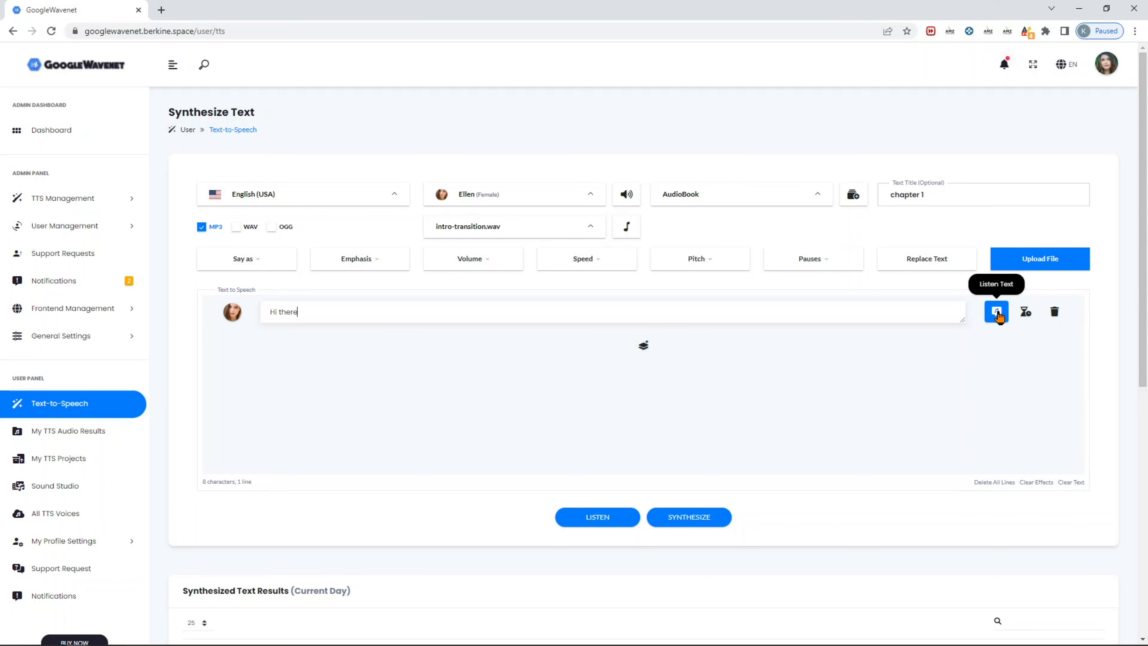
Add a second text line reading "how are you?" and listen to the first line
click(645, 344)
text(how are you?)
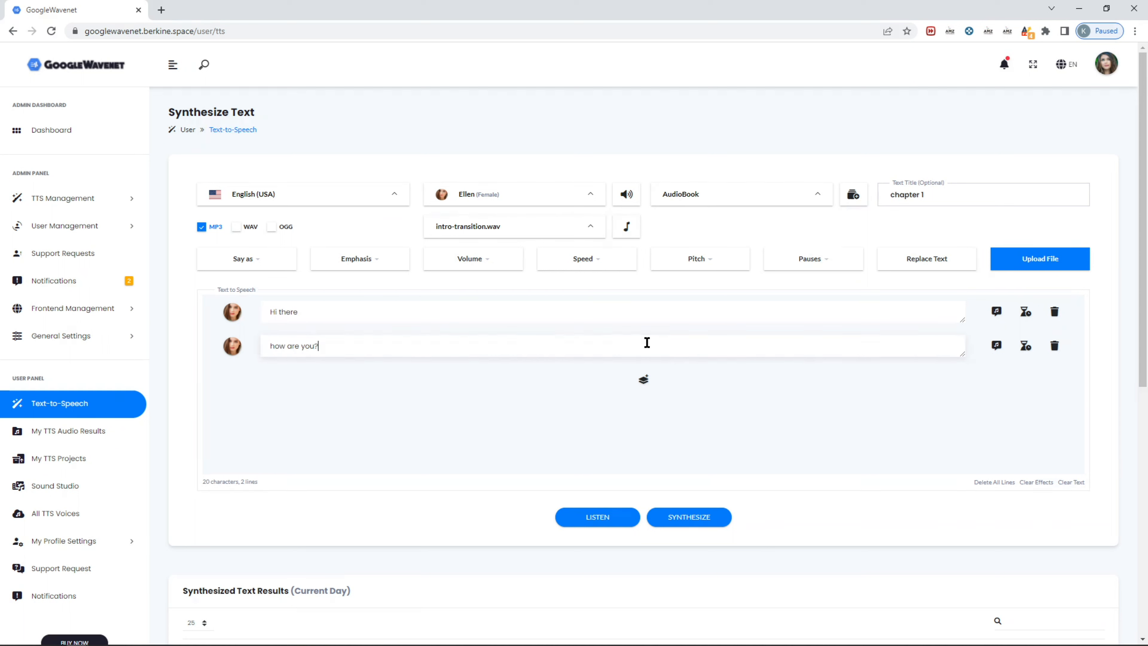
click(996, 315)
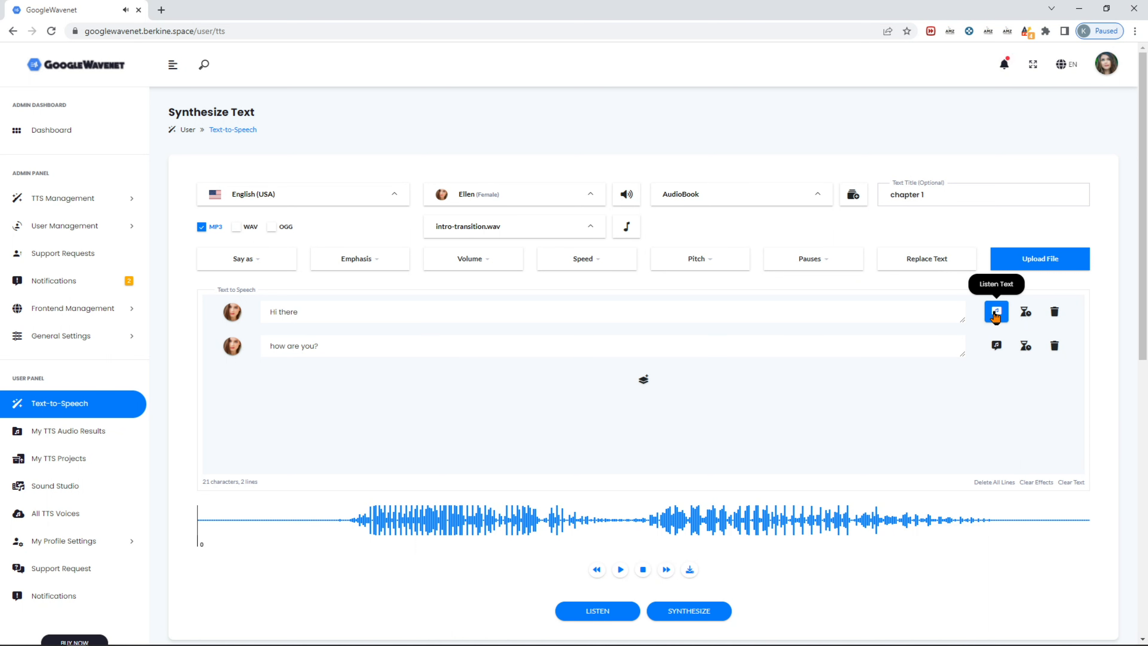
Choose the Obama (Male) voice and add a new text line that uses it
click(476, 316)
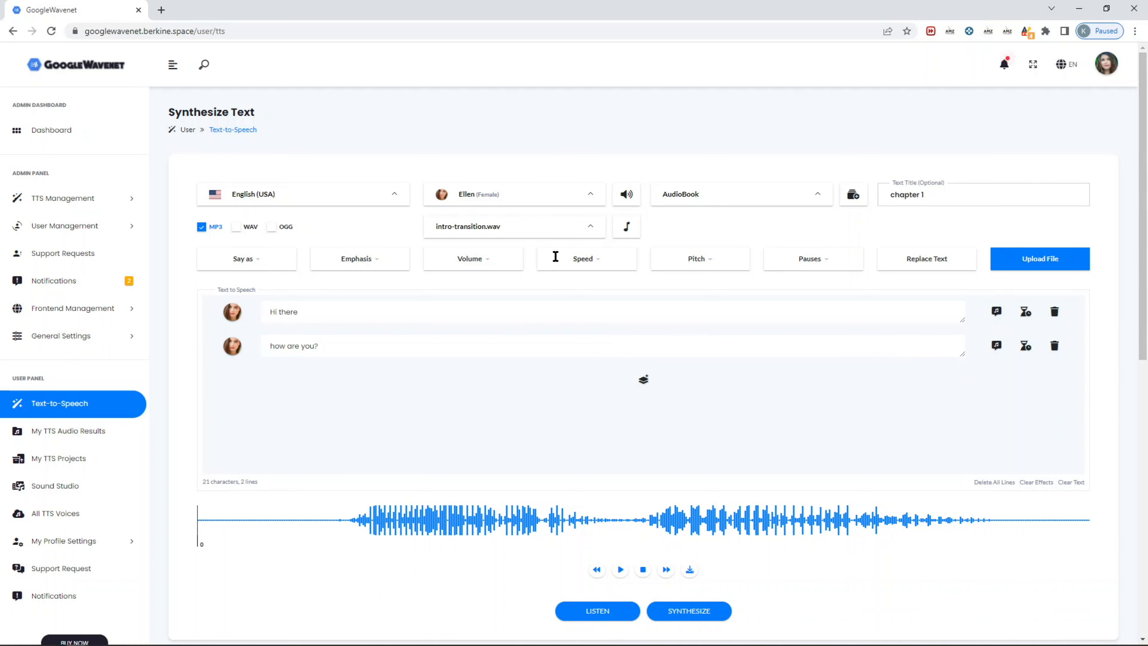
click(535, 201)
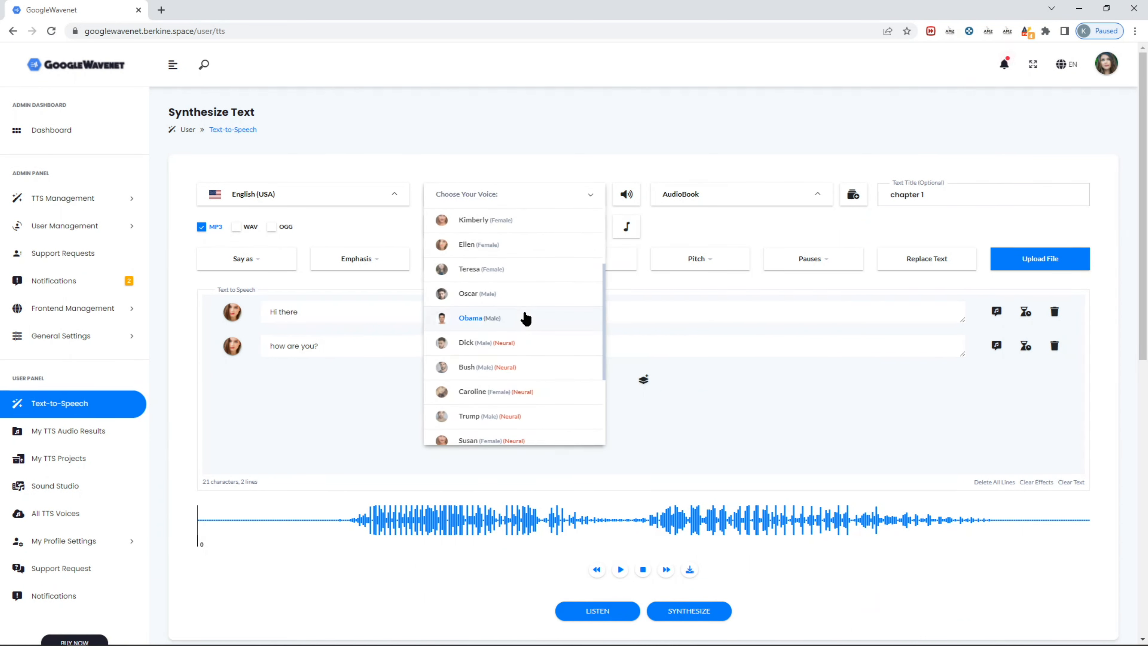
click(524, 317)
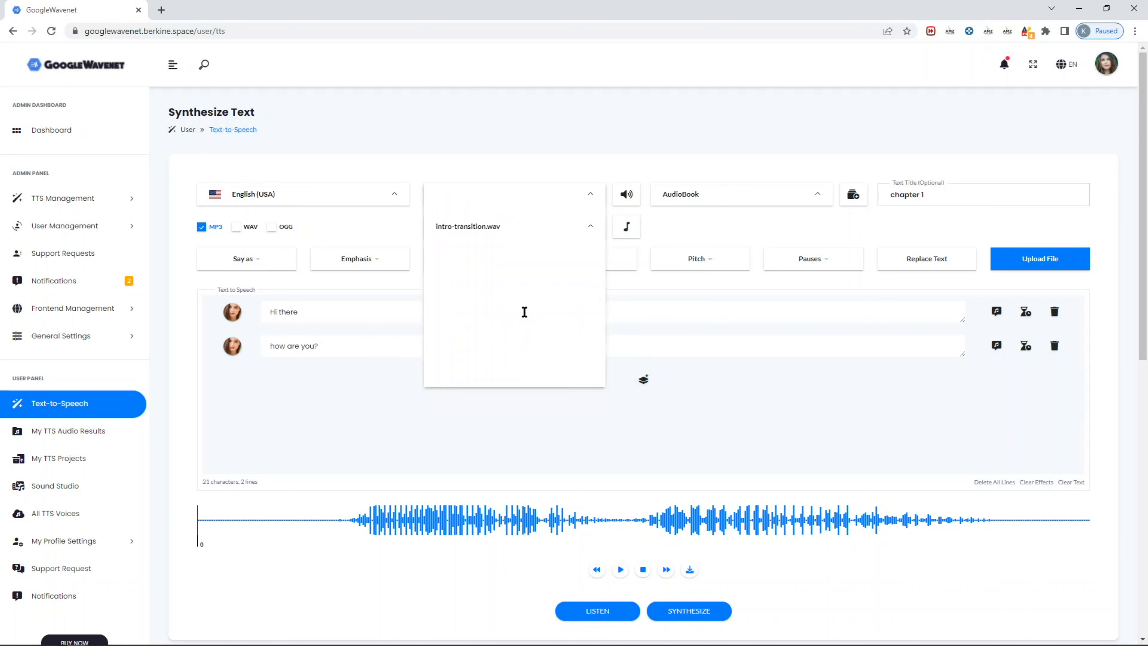
click(641, 381)
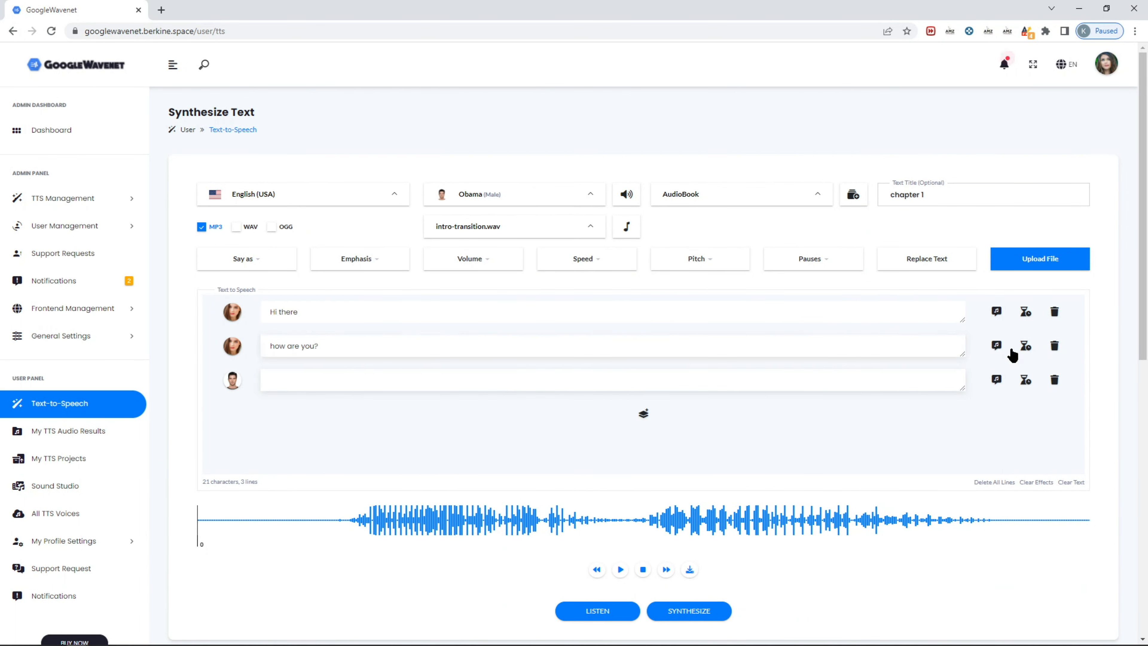
Delete the "how are you?" line and enter "hello how are you?" in the line with the Obama voice
click(1053, 347)
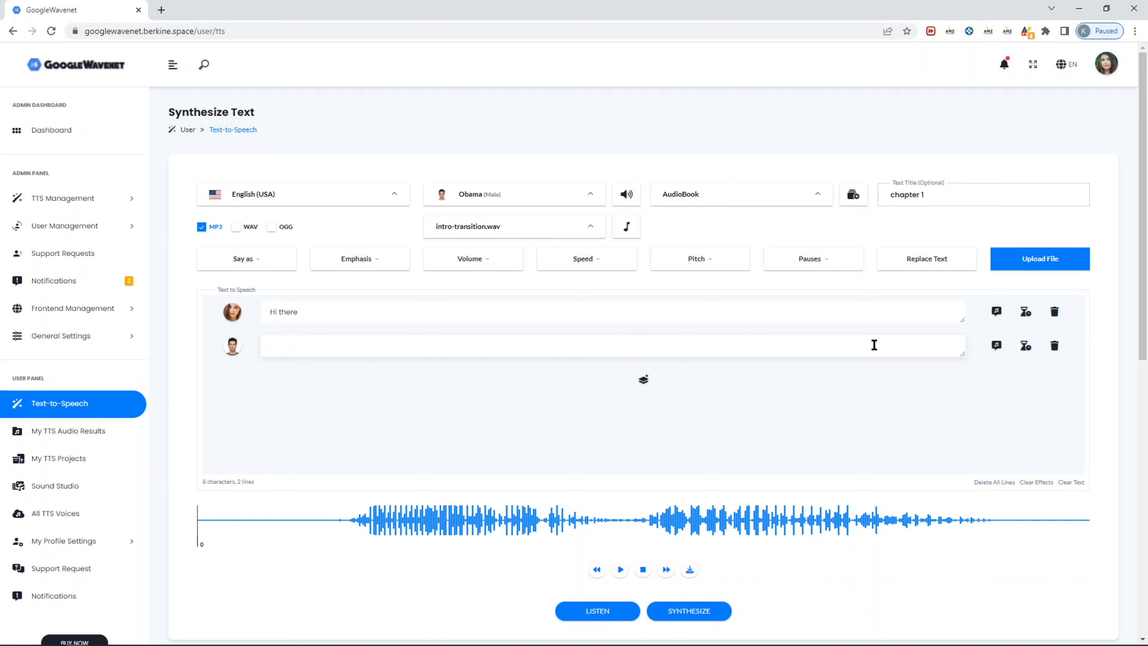
text(hello how are you?)
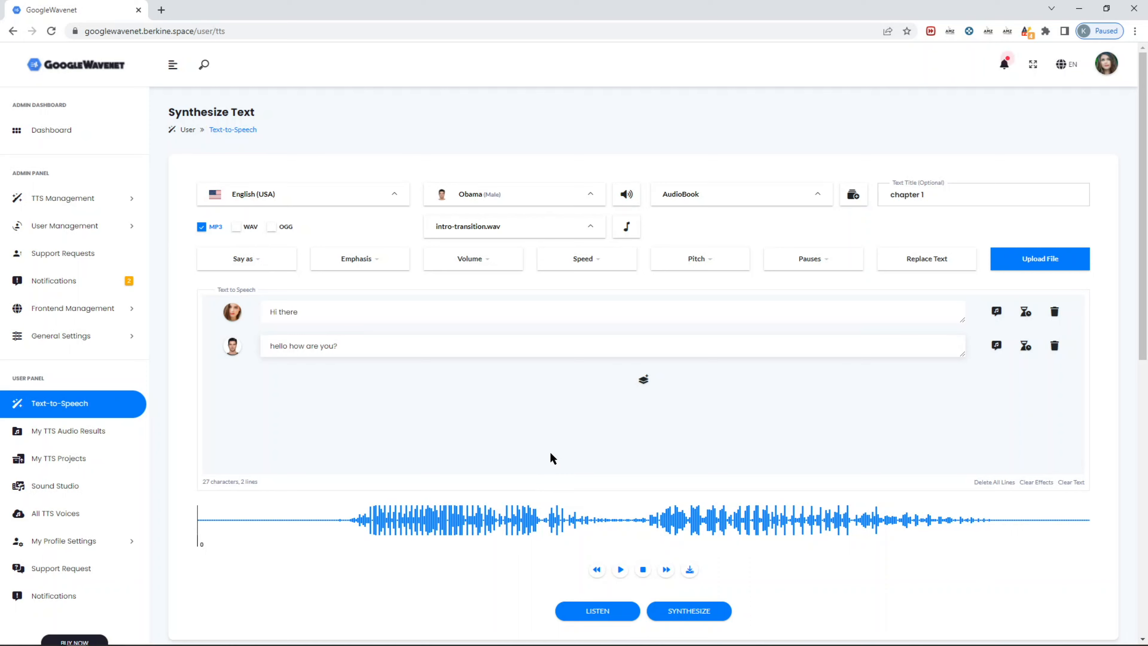
Listen to the combined speech of both text lines
scroll(568, 412, down, 1)
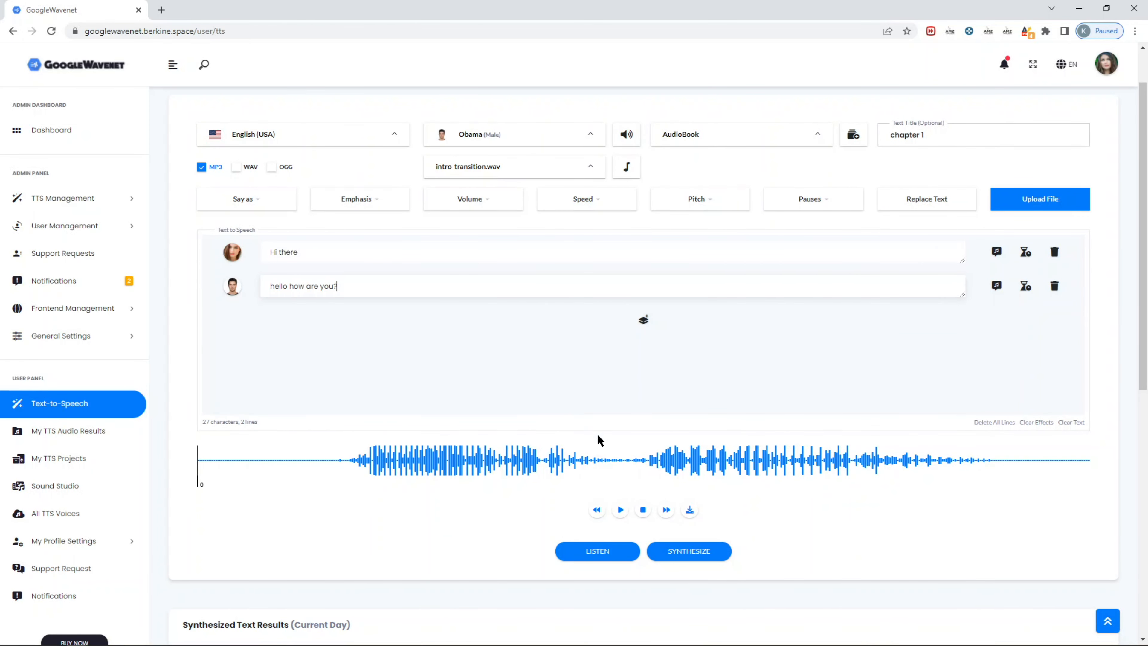
click(575, 560)
click(687, 500)
click(590, 554)
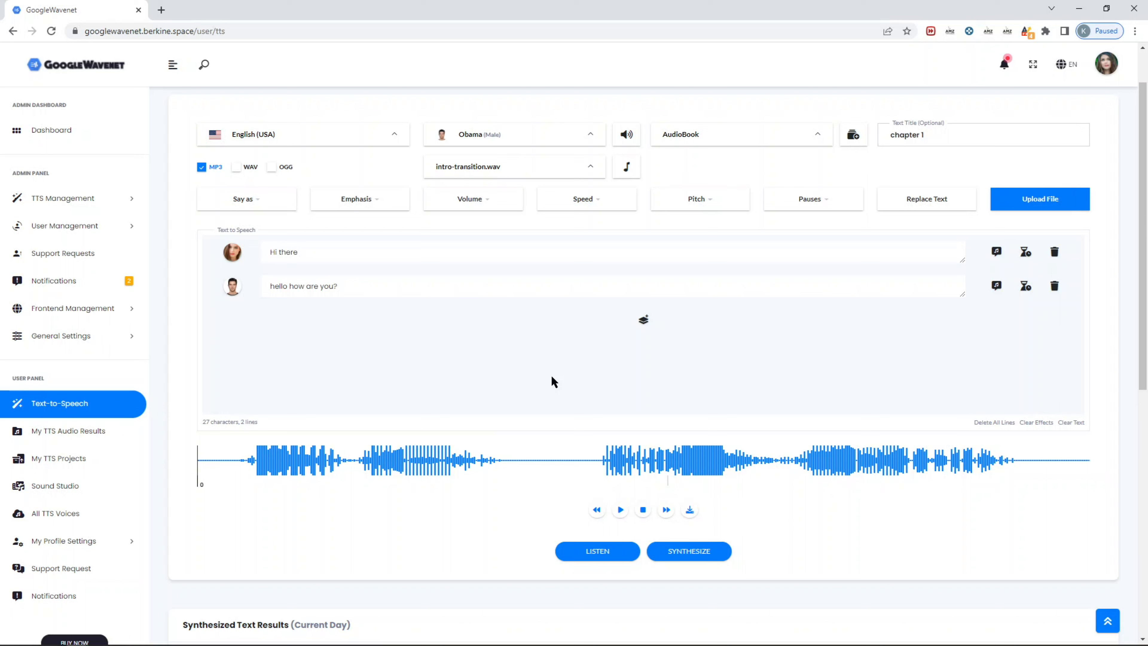
Synthesize the two-line text and check its entry in the current day's synthesized text results
click(718, 549)
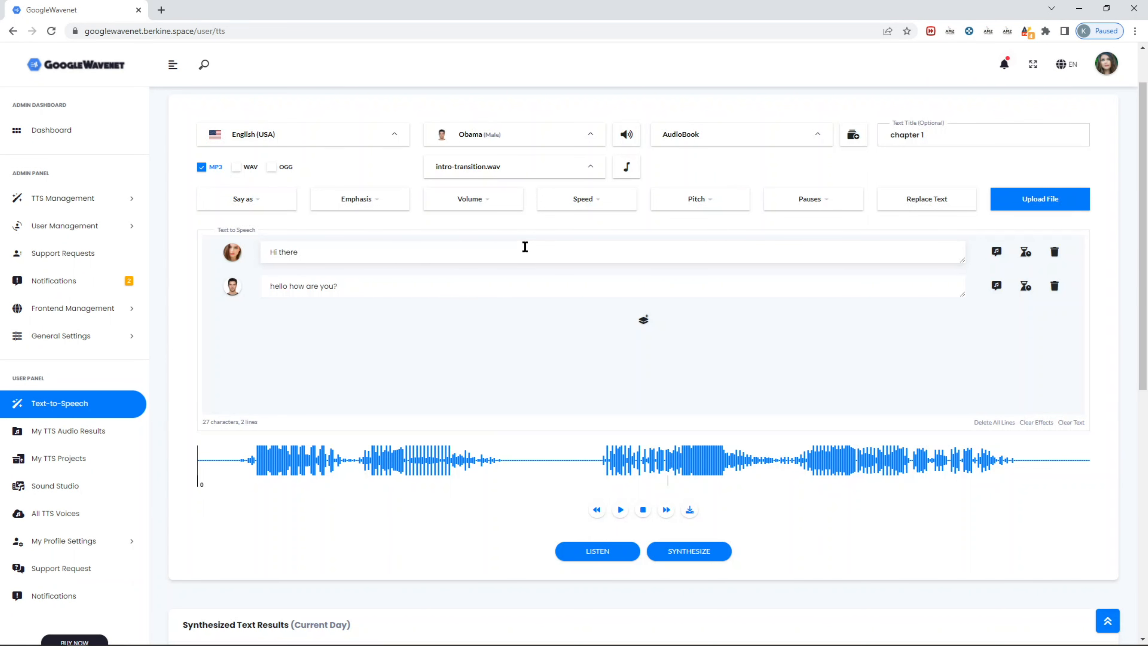
scroll(787, 385, down, 3)
scroll(789, 387, up, 1)
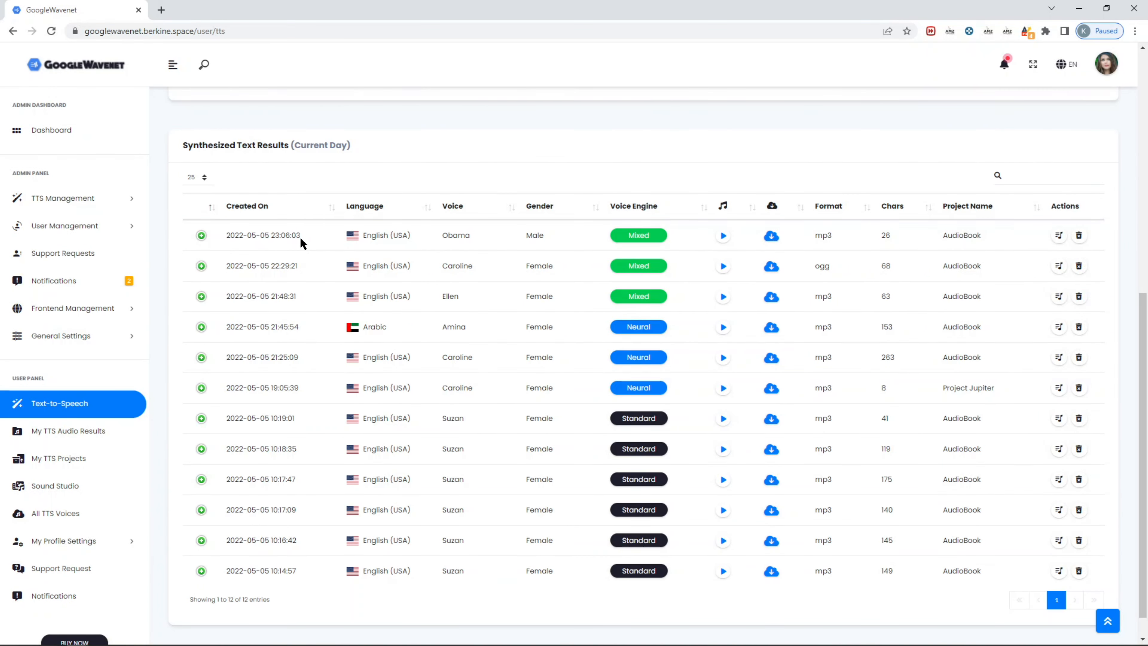
Expand the newest entry in the synthesized text results, play its audio and collapse the details again
click(300, 237)
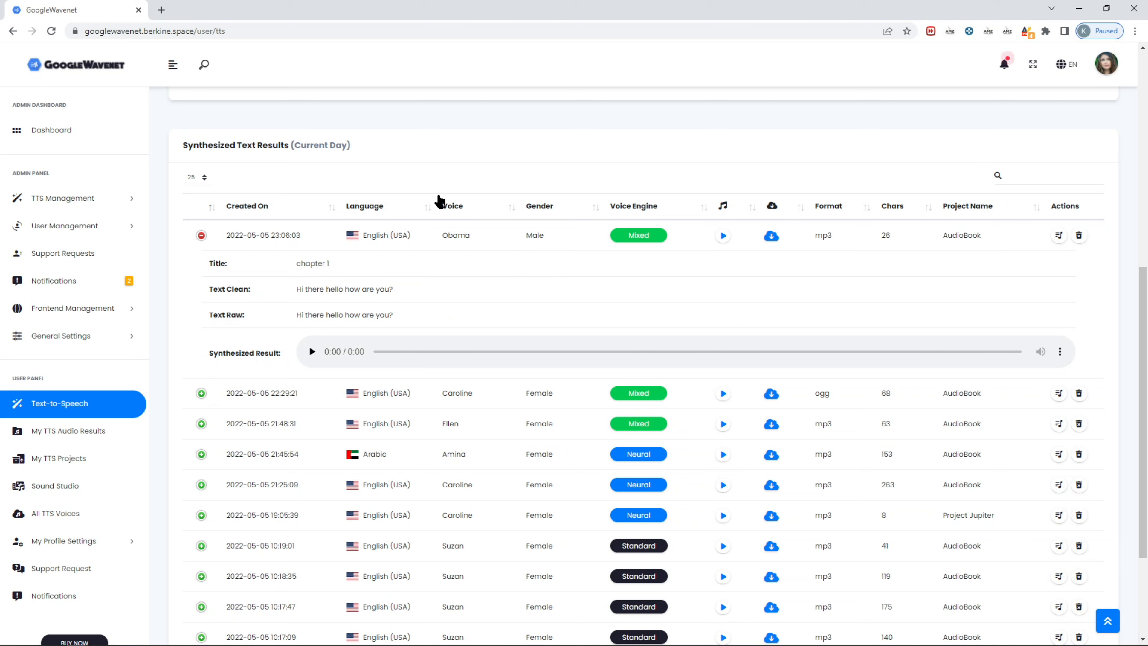
click(723, 236)
scroll(565, 289, up, 1)
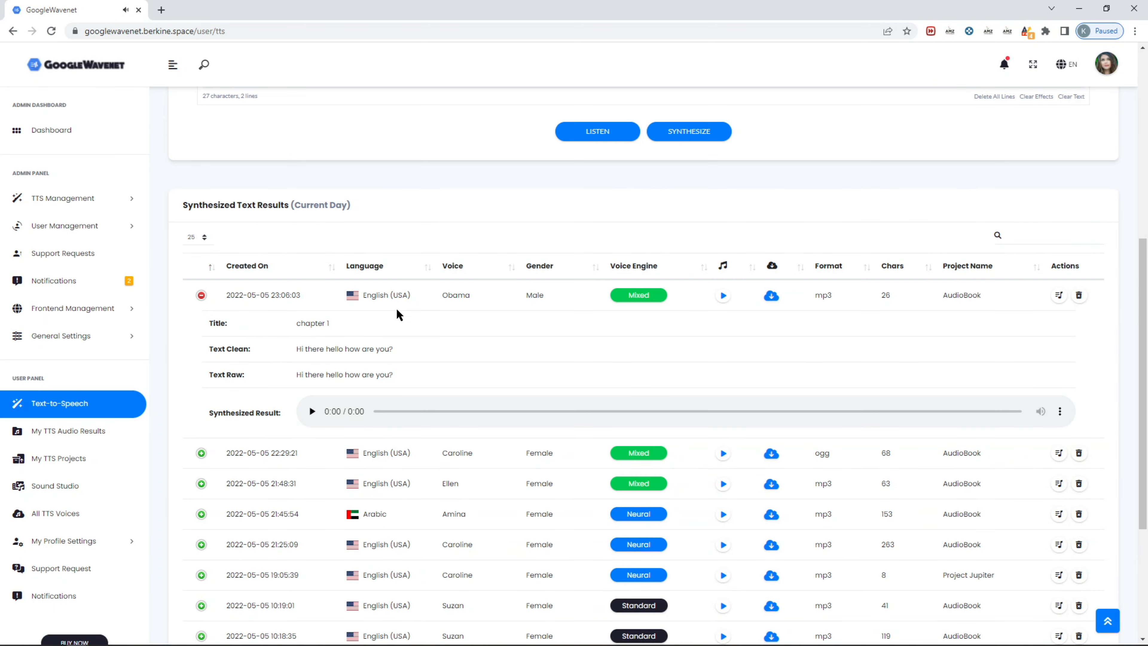
click(202, 296)
Include the intro-transition.wav audio file on the "Hi there" text of the first line
scroll(488, 276, up, 5)
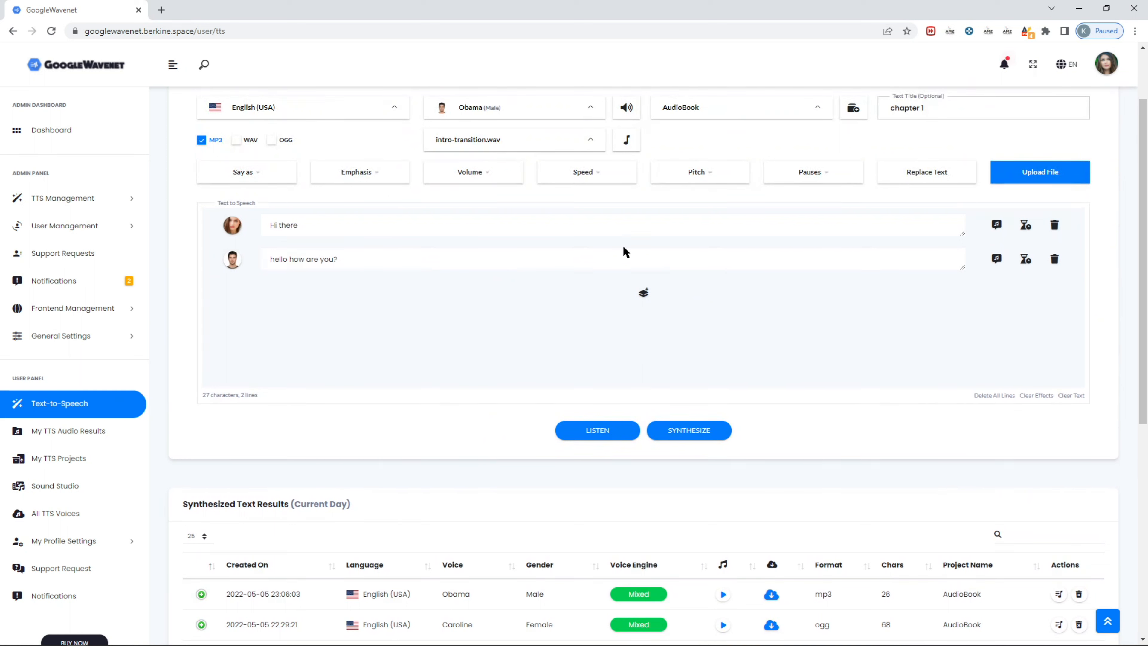
click(549, 226)
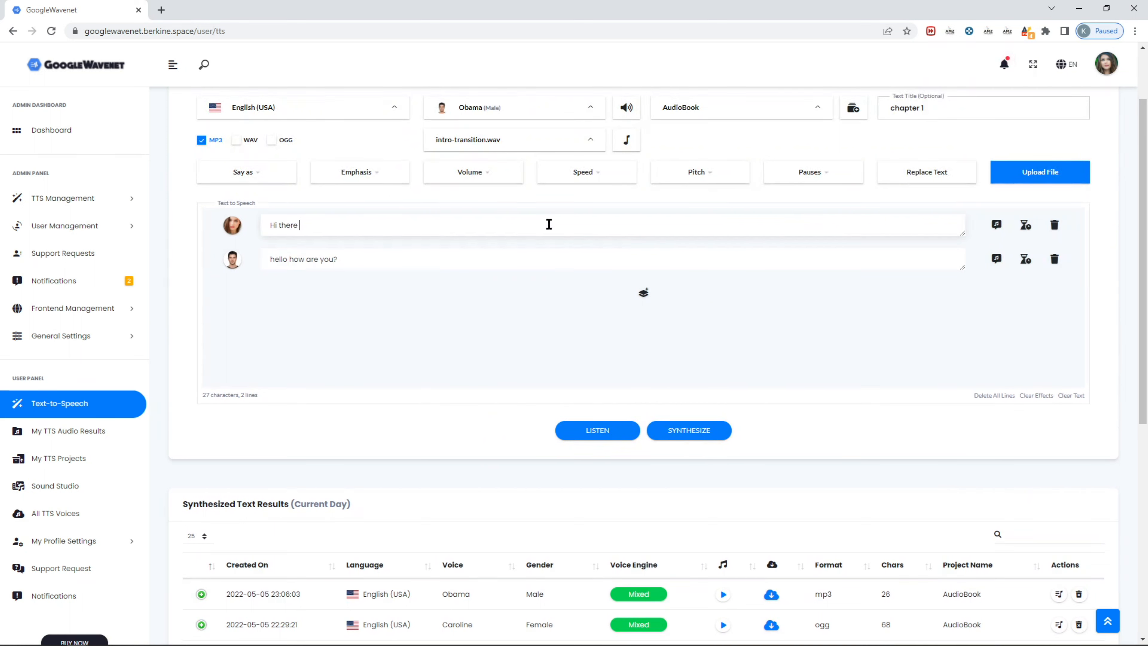
drag(367, 222, 231, 233)
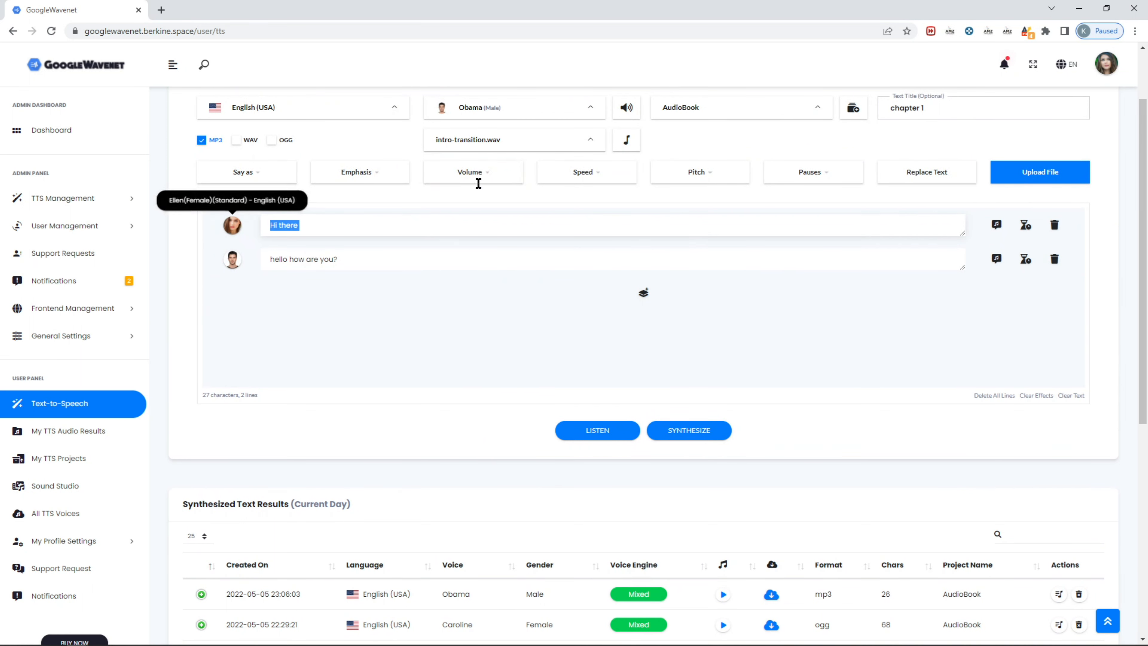
click(501, 145)
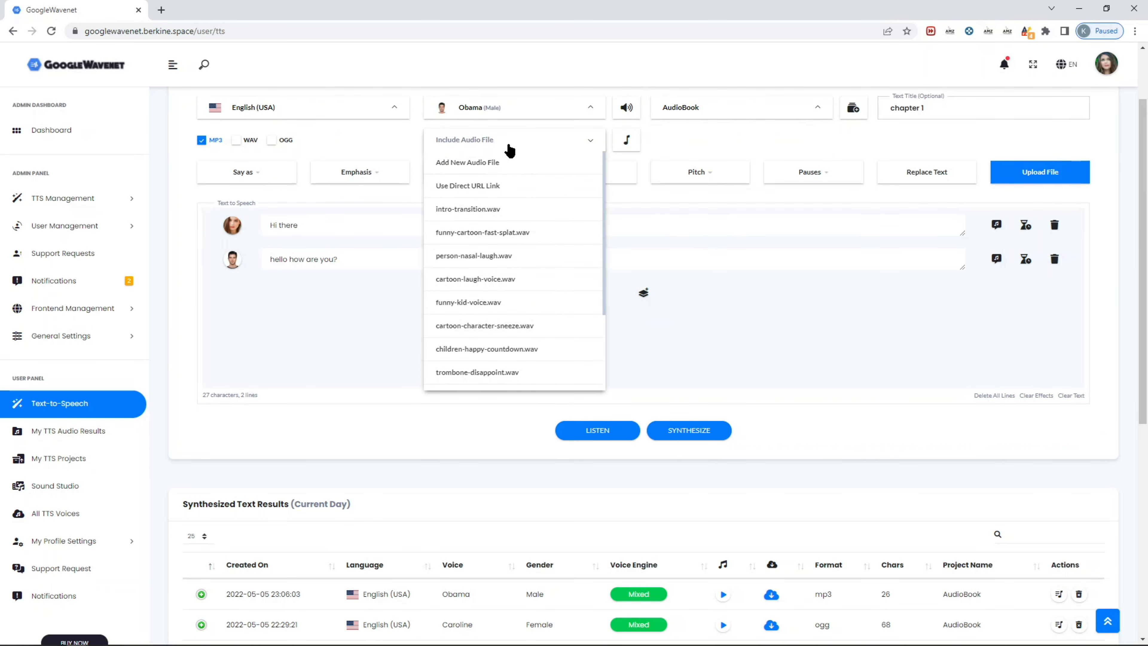
click(512, 208)
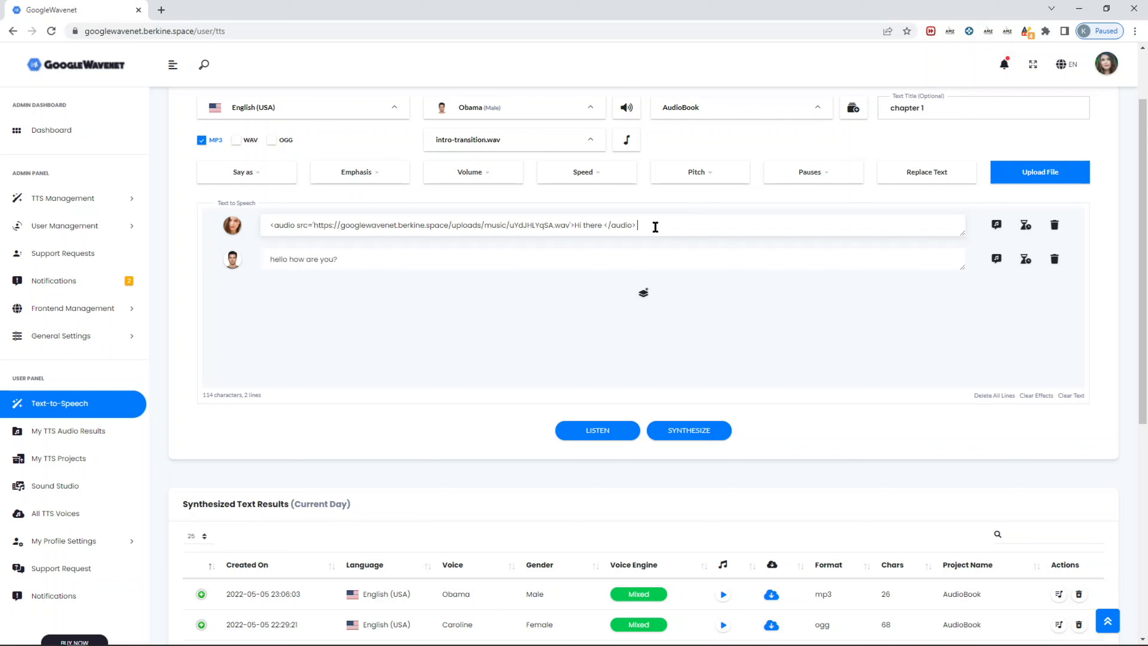
Append "Good morning Vietnam! How are you today?" to the first line and replace the second line's text with "We are here!"
text(od morning Vietnam! How are you today?)
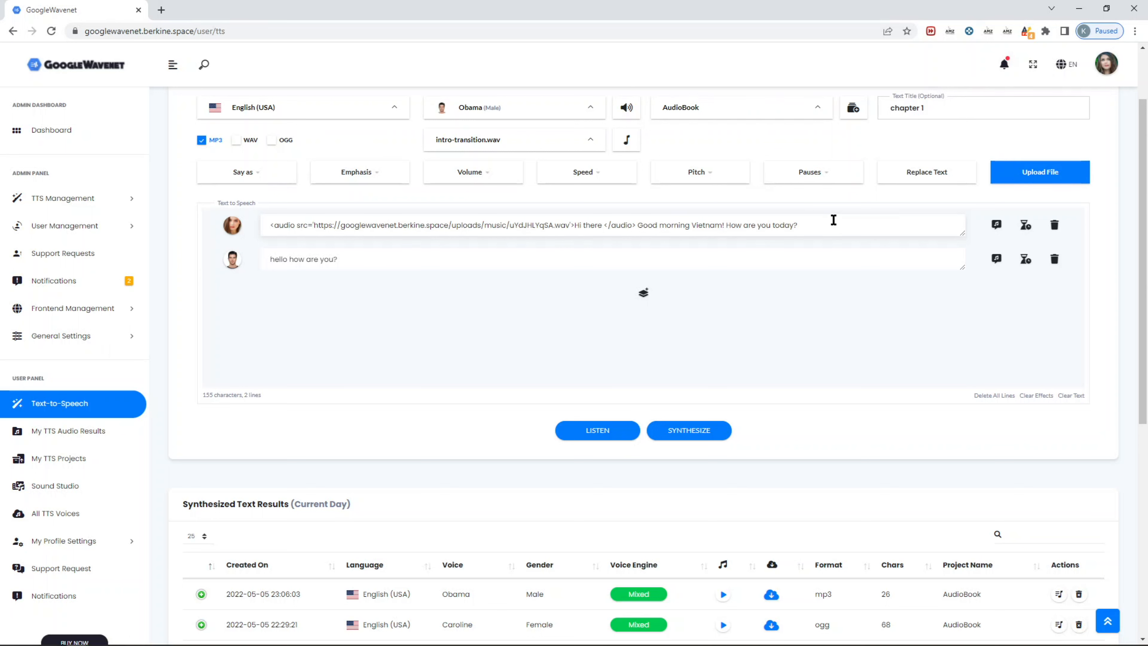
drag(653, 259, 158, 259)
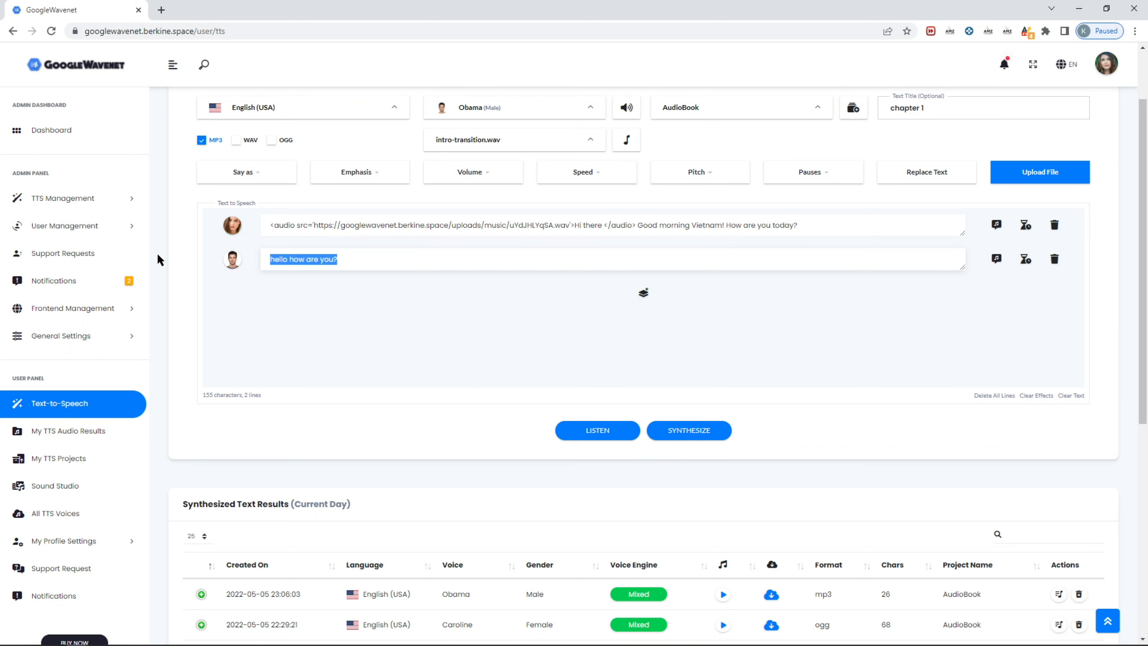
text(We are here!)
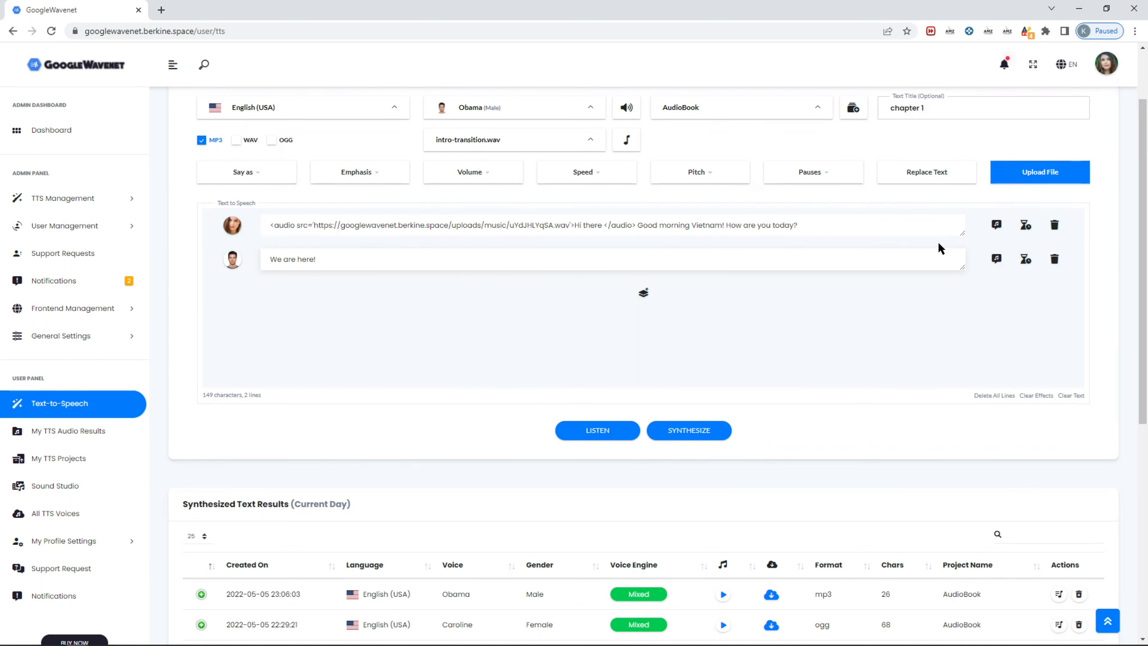
Listen to both lines with the included audio file and examine the audio source tag in the first line
click(603, 431)
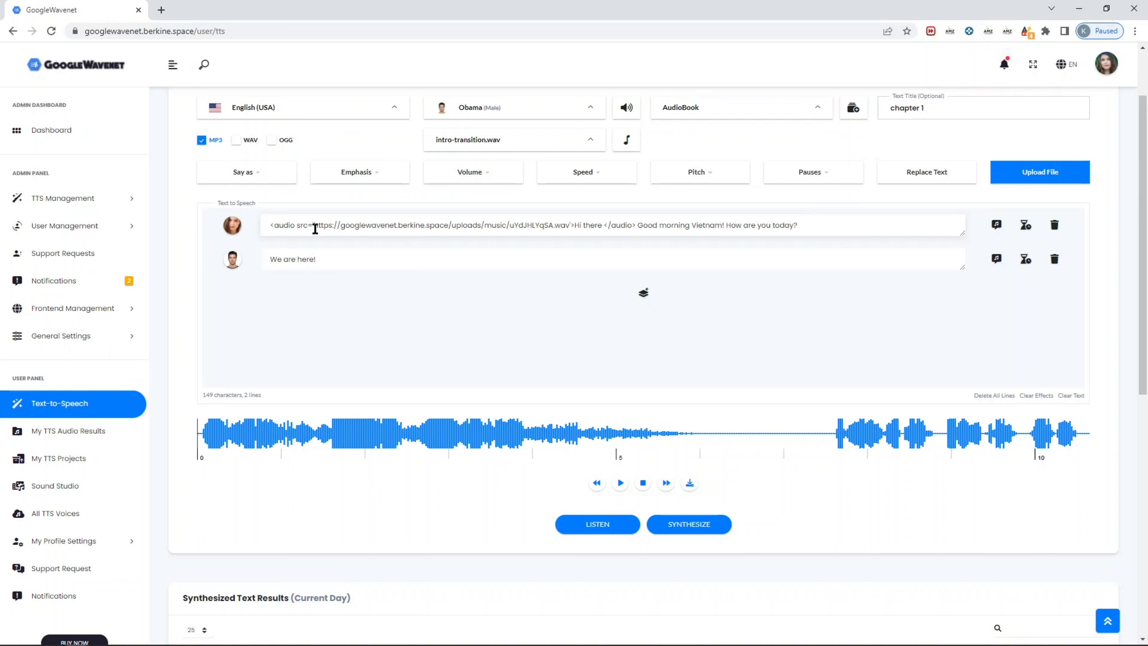
drag(316, 226, 333, 225)
click(468, 292)
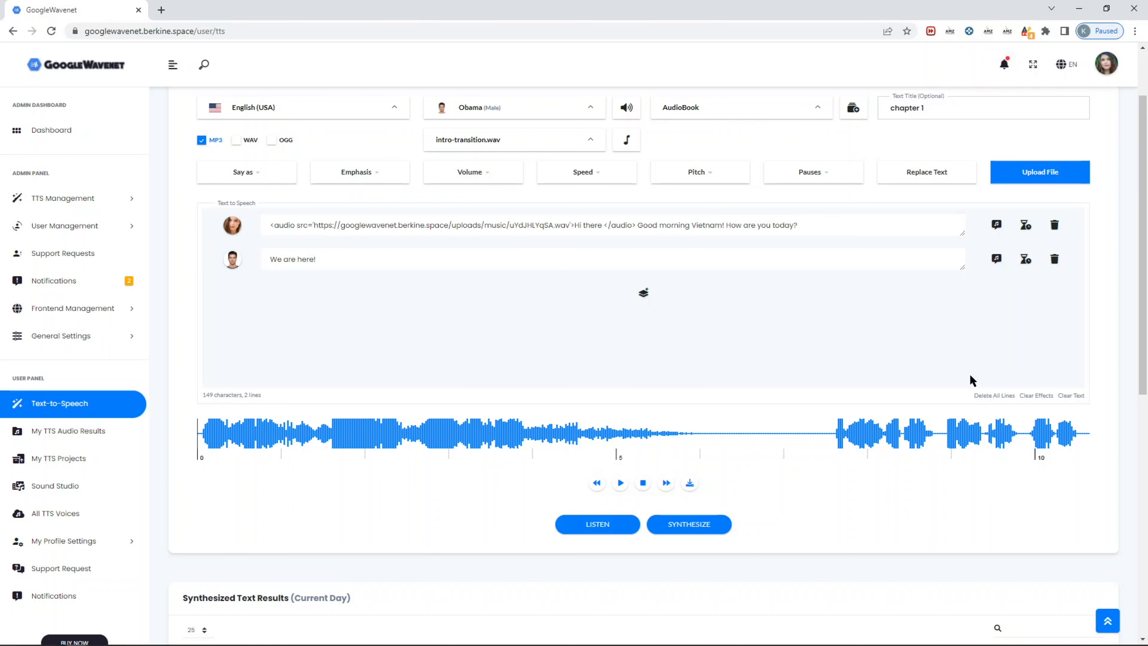
Clear all effects from the text and delete "Hi there" from the start of the first line
click(1032, 398)
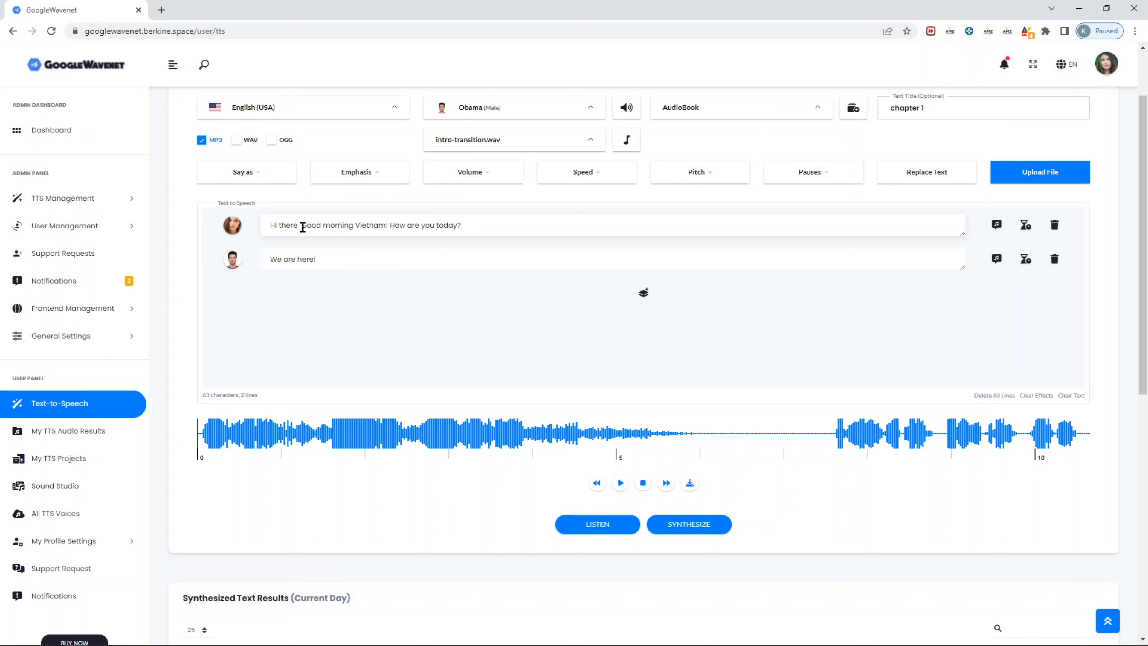
drag(302, 226, 358, 225)
key(BackSpace)
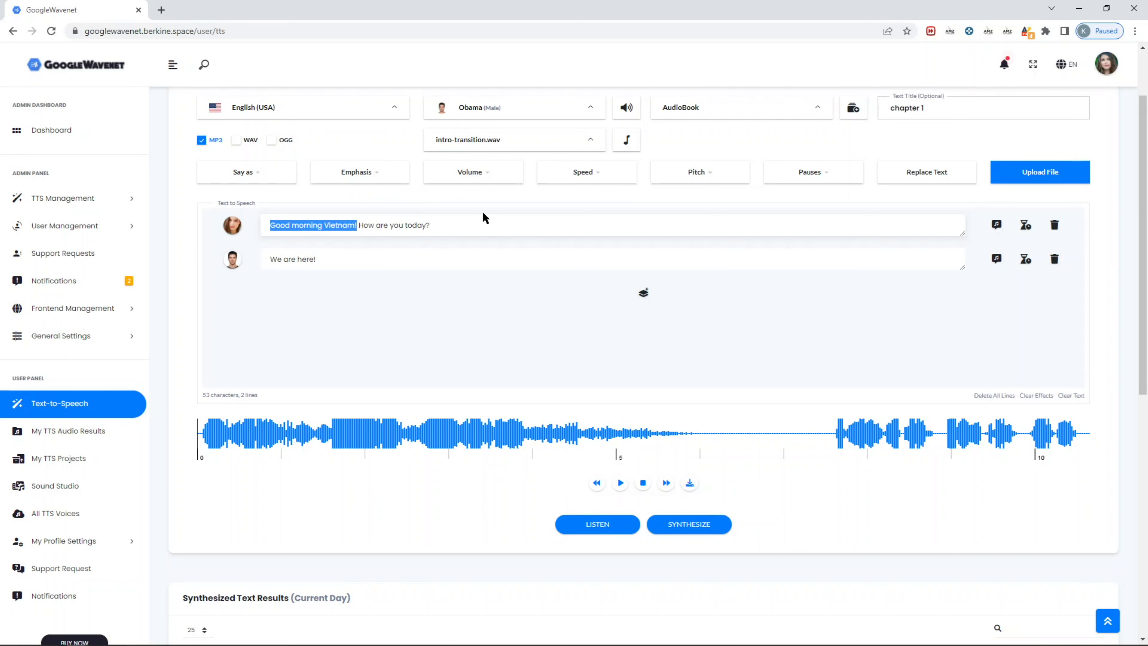
Set the volume of "Good morning Vietnam!" to x-Loud and the speed of "How are you today?" to x-Slow
click(488, 181)
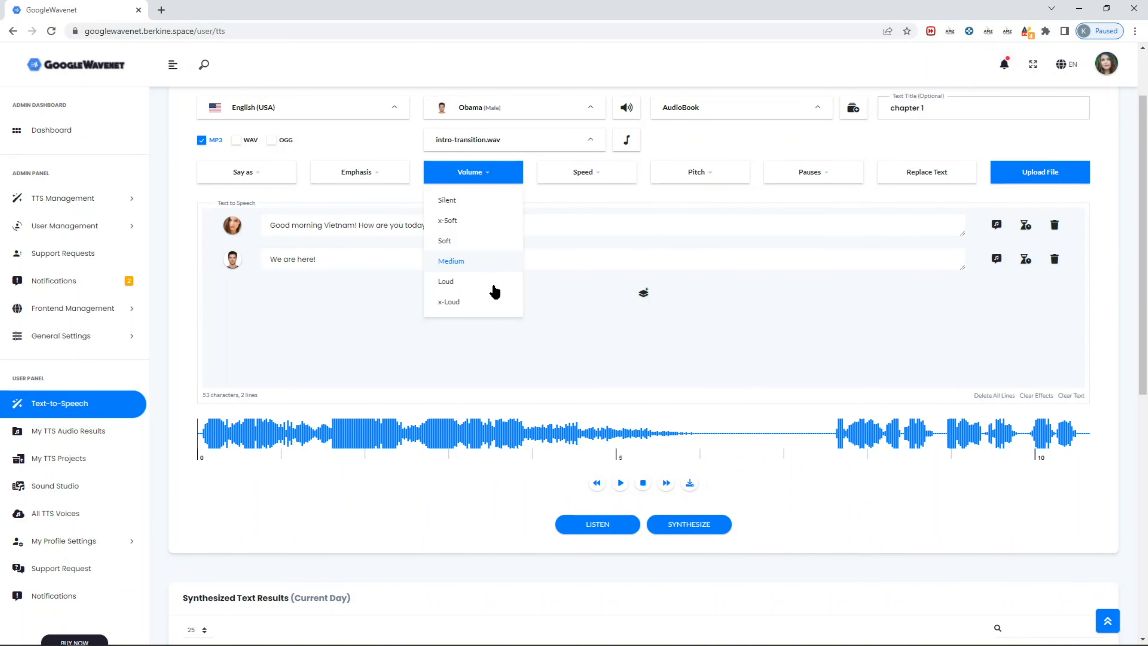
click(481, 298)
drag(569, 225, 498, 224)
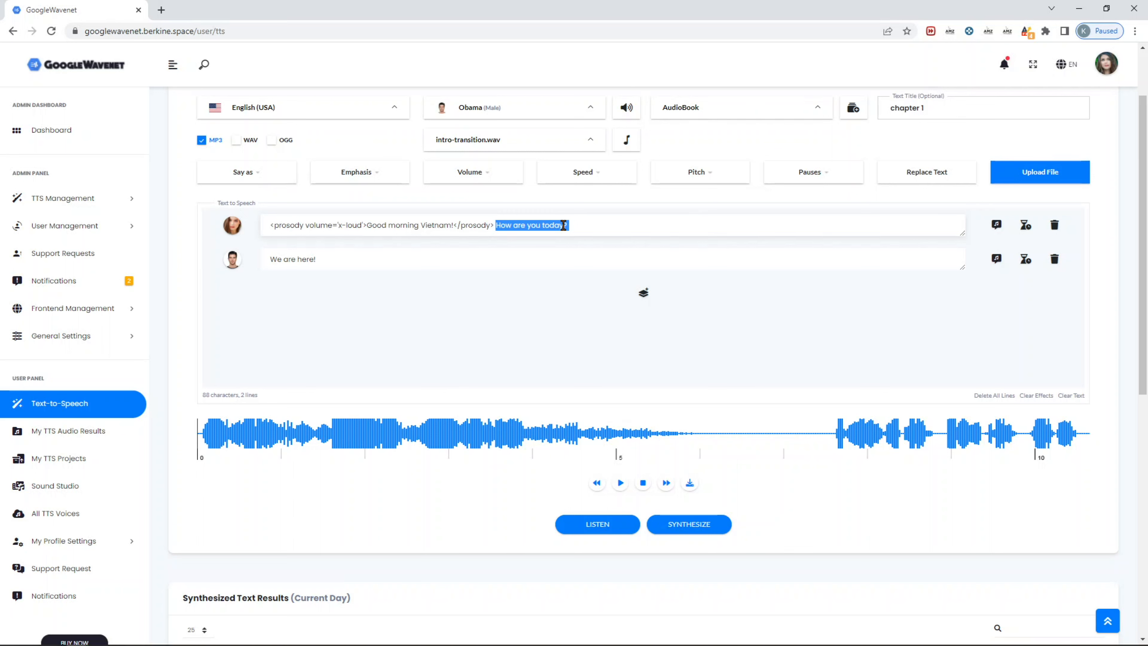
click(596, 180)
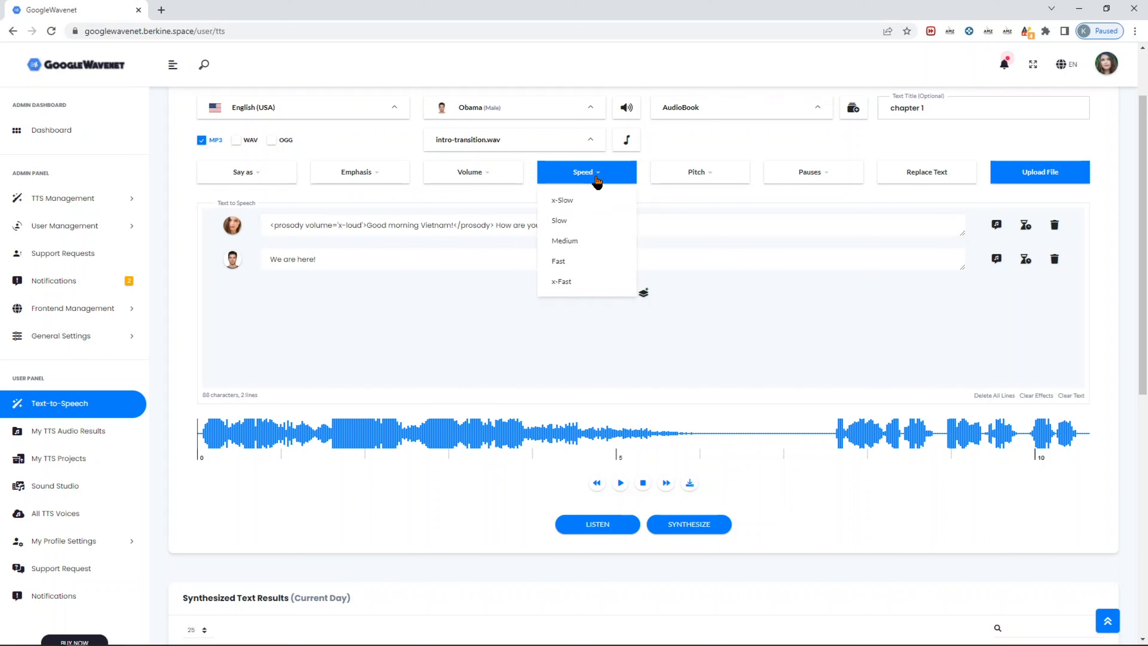
click(583, 201)
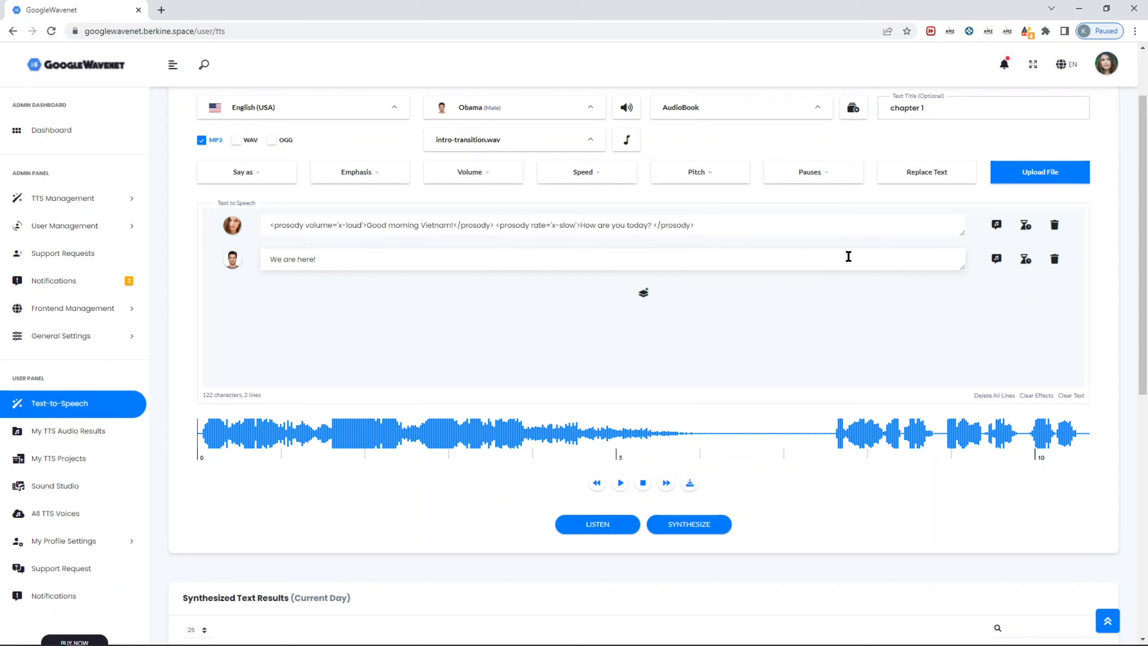
Add a 2000 ms pause before "We are here!" in the second line
click(832, 227)
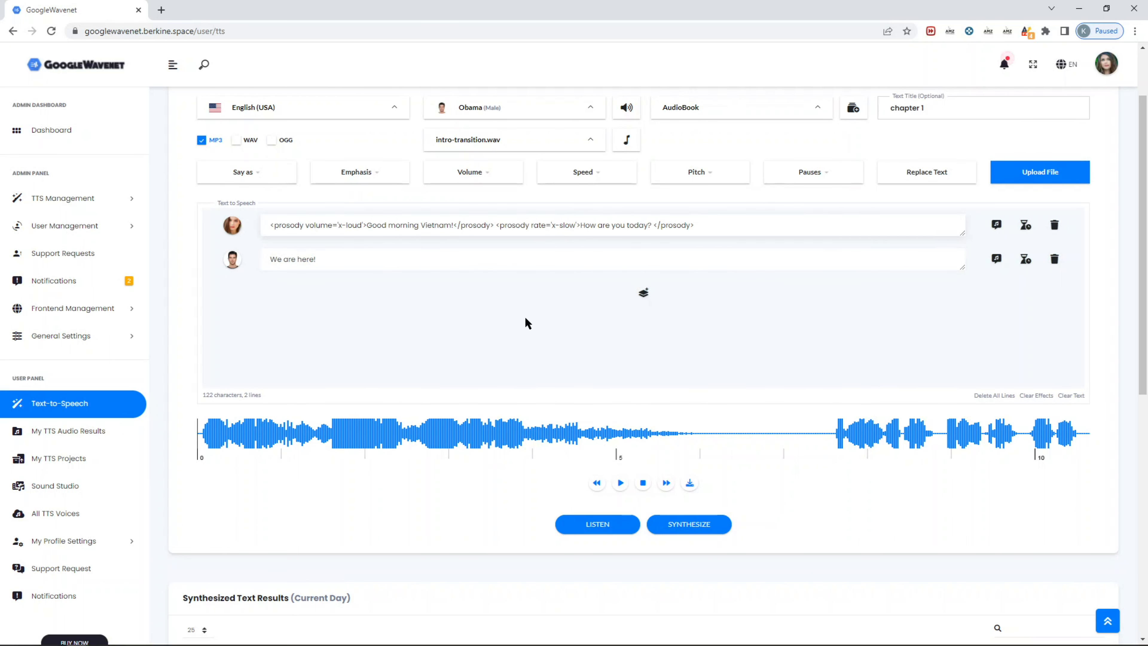
click(273, 259)
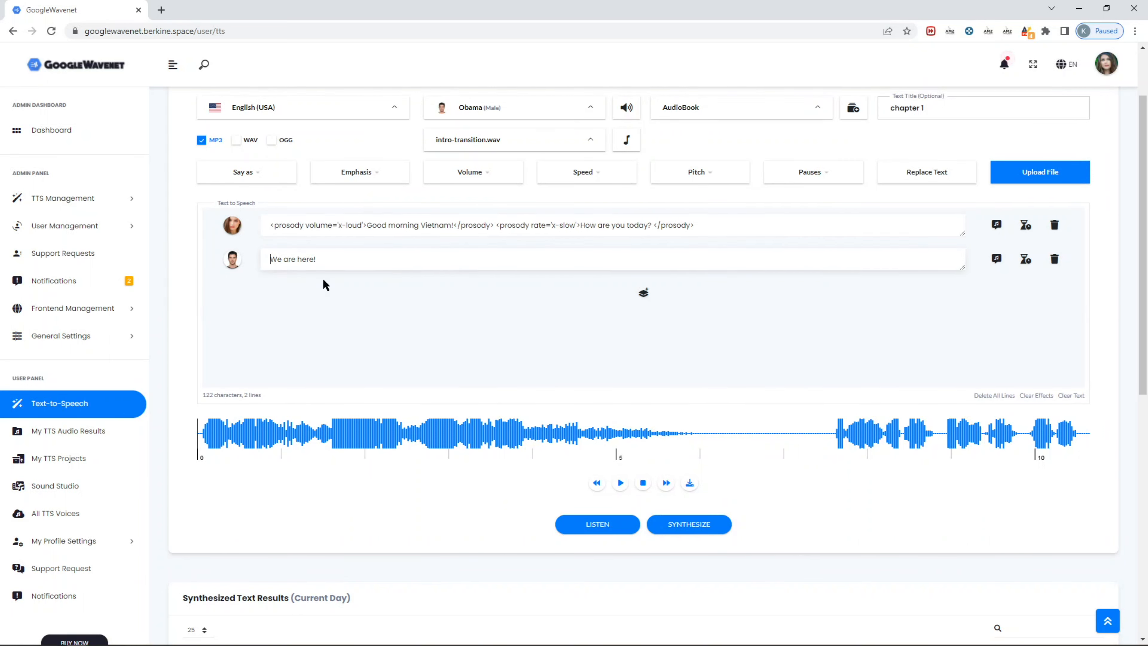
click(1025, 260)
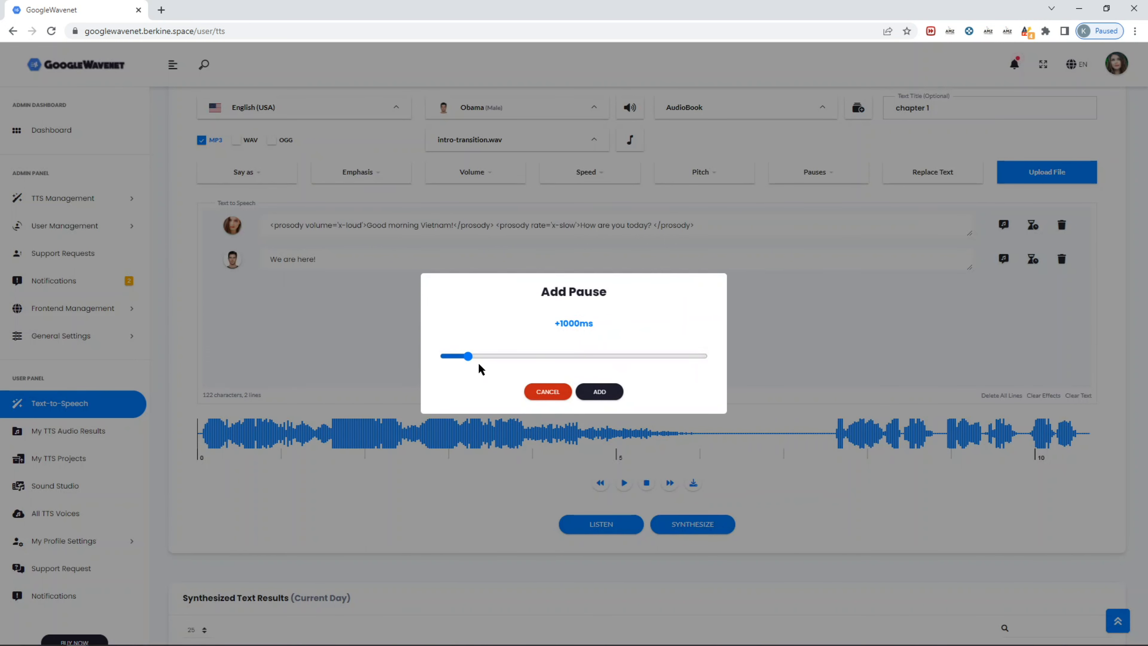
drag(470, 357, 493, 357)
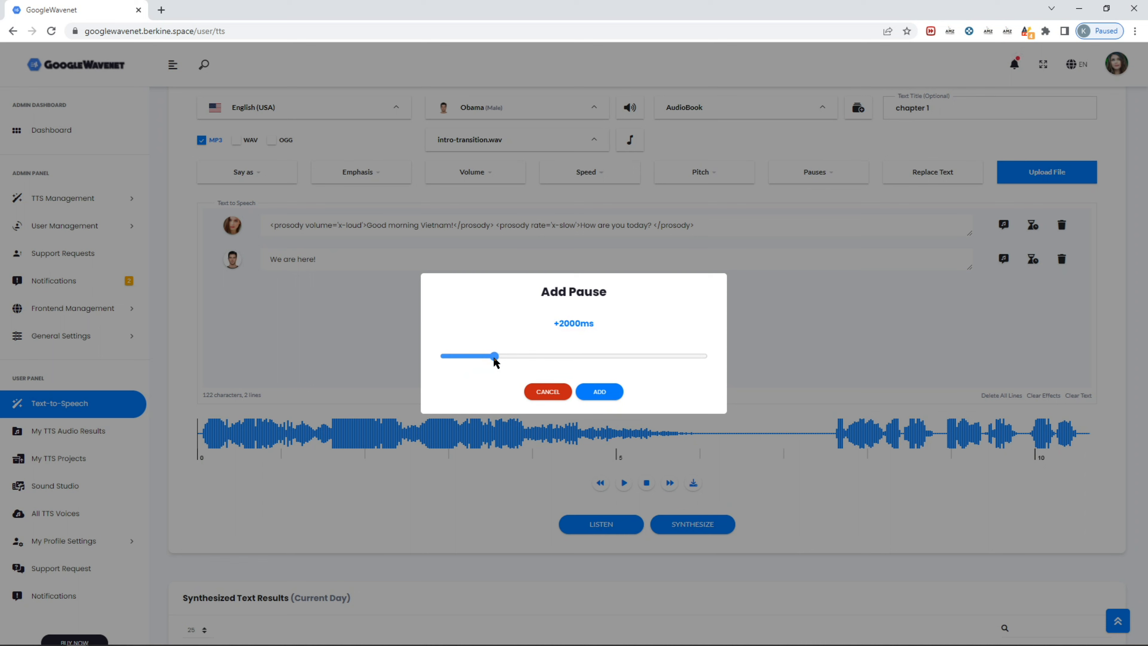
click(597, 392)
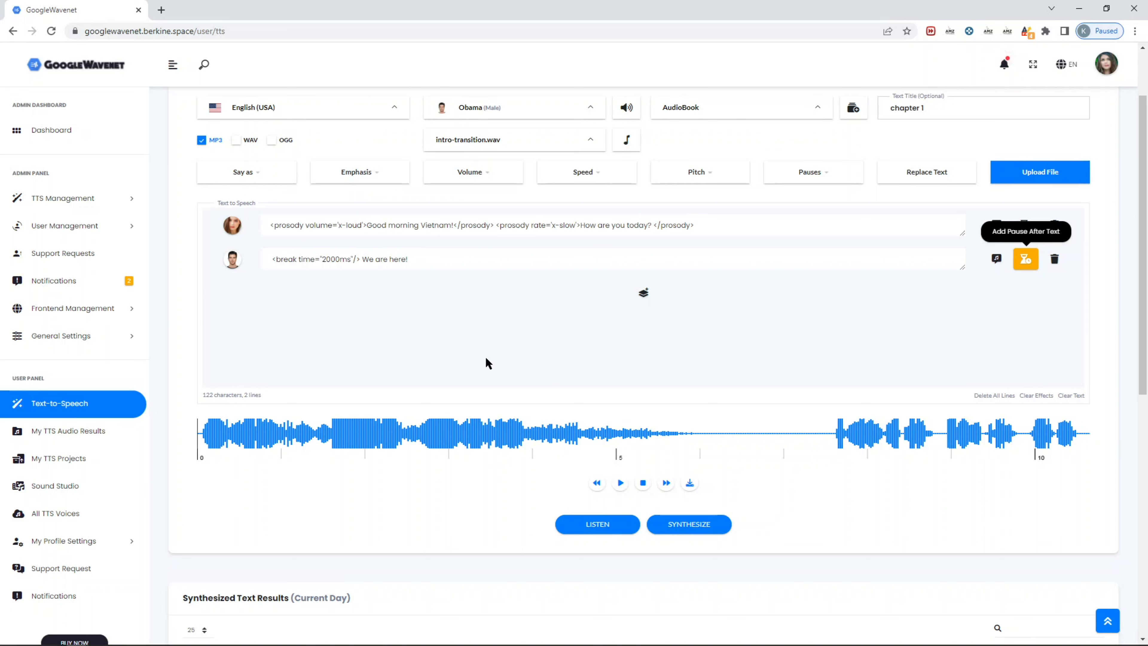
click(334, 261)
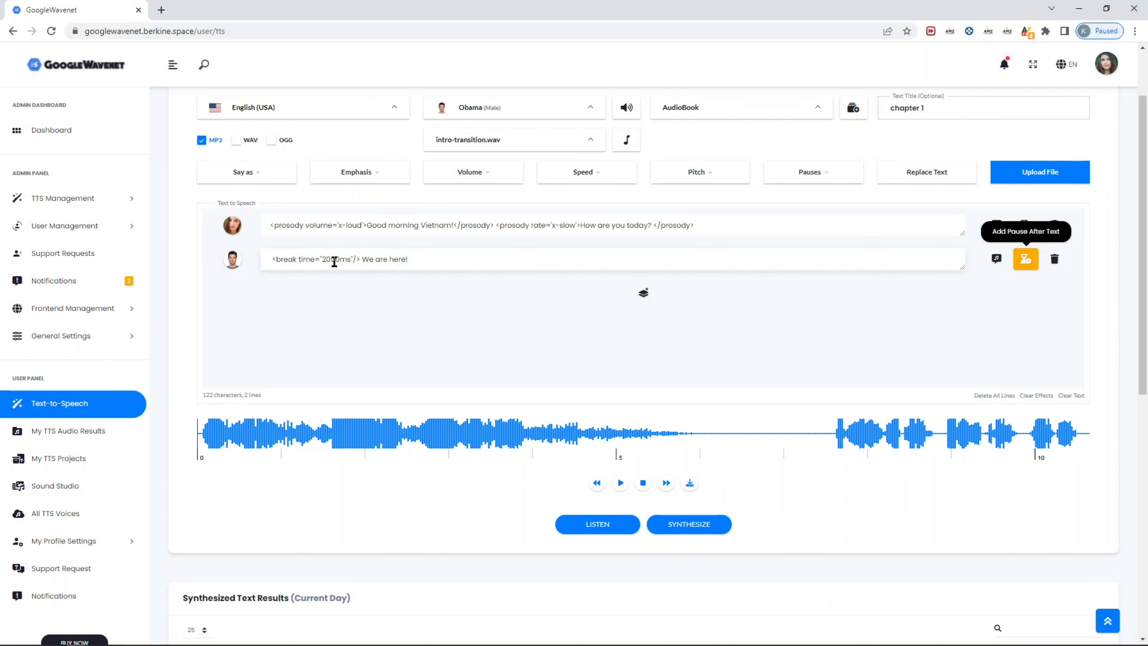
Listen to both lines with their volume, speed and pause effects, and view the Say as options
click(605, 524)
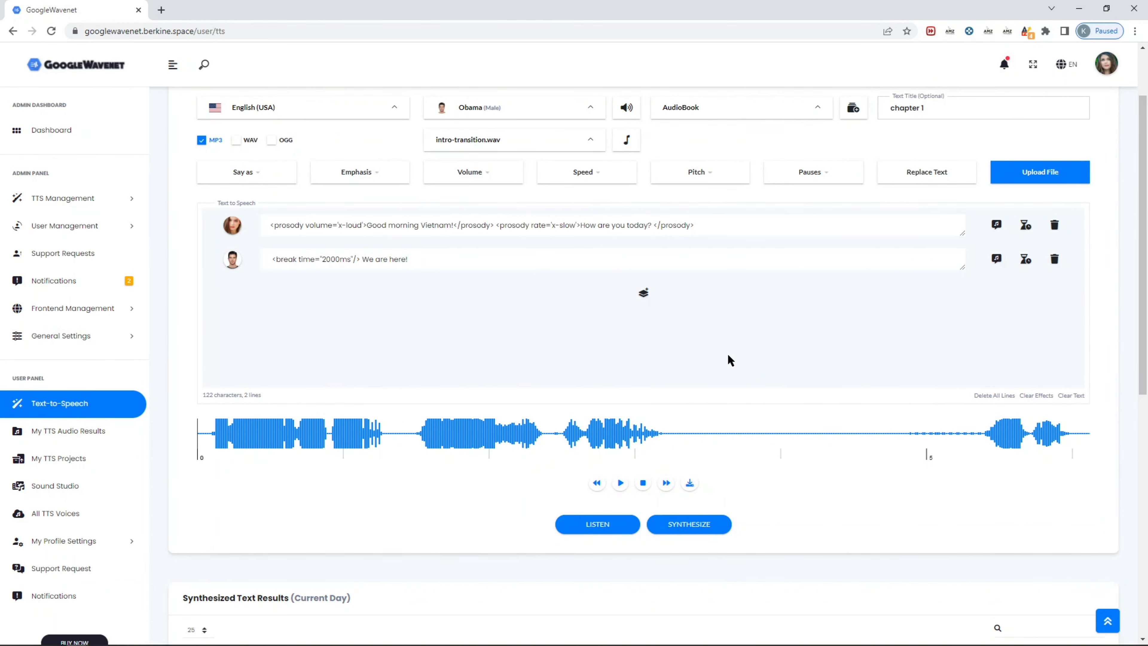
scroll(727, 354, up, 1)
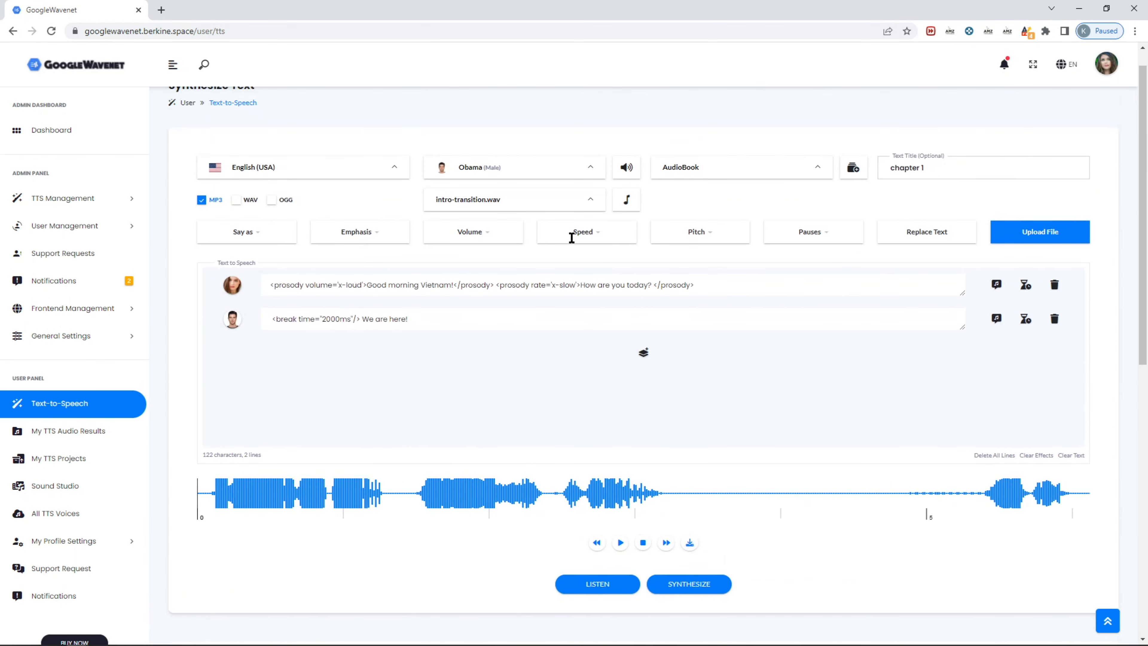
click(375, 235)
click(250, 233)
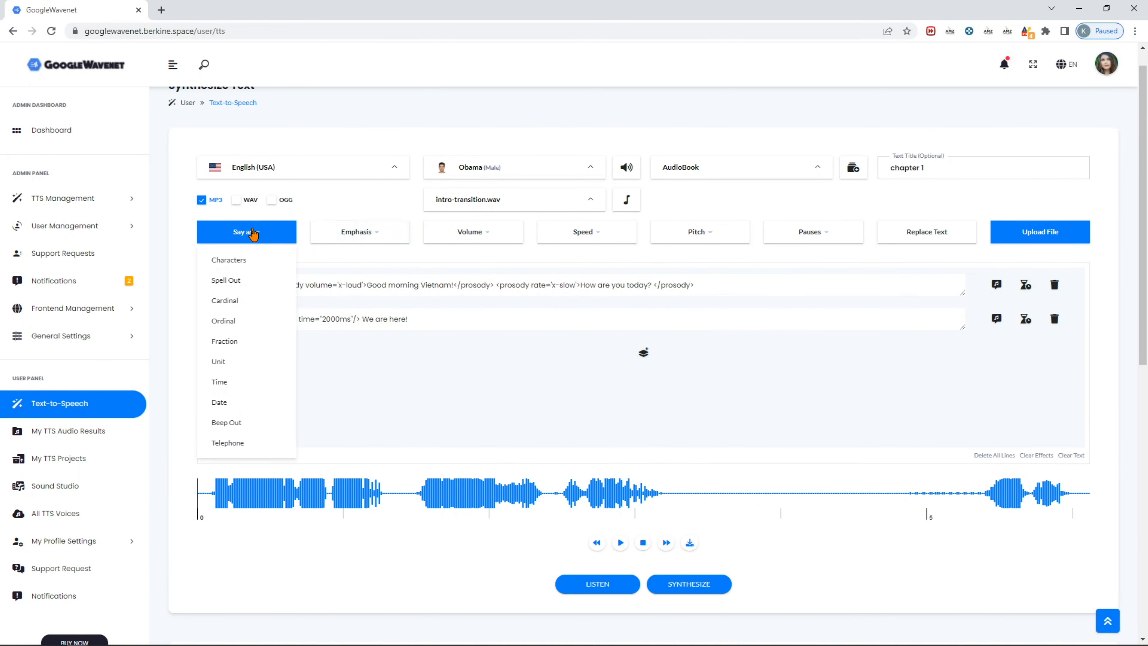
click(428, 317)
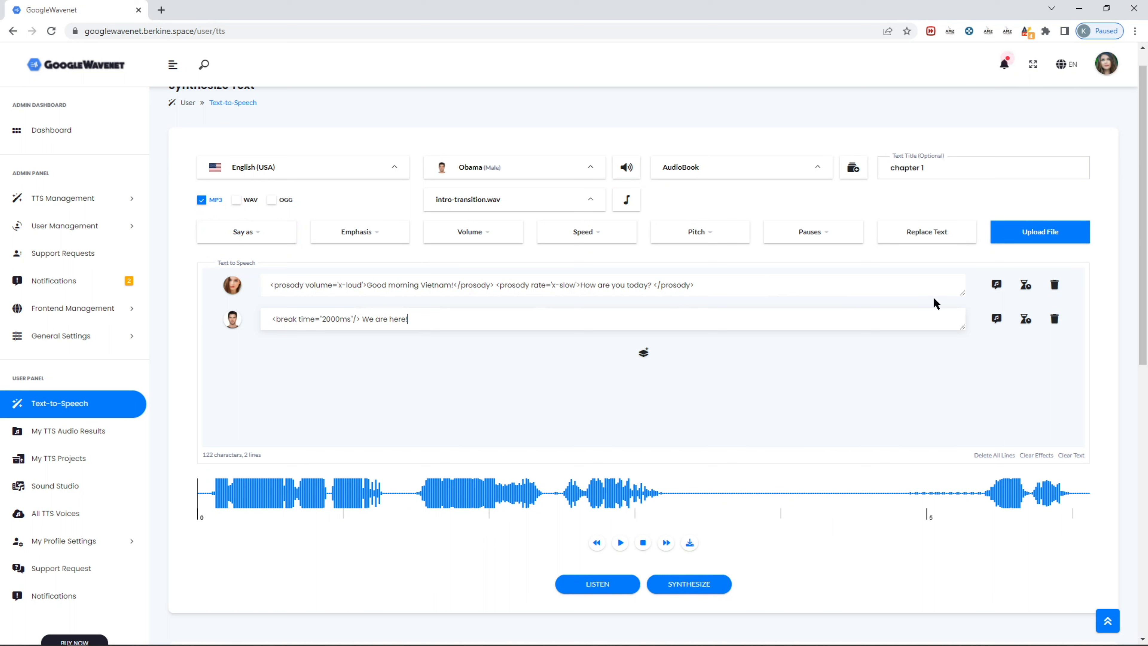
Clear all effects from both text lines and review the Say as options for the first line
click(1037, 455)
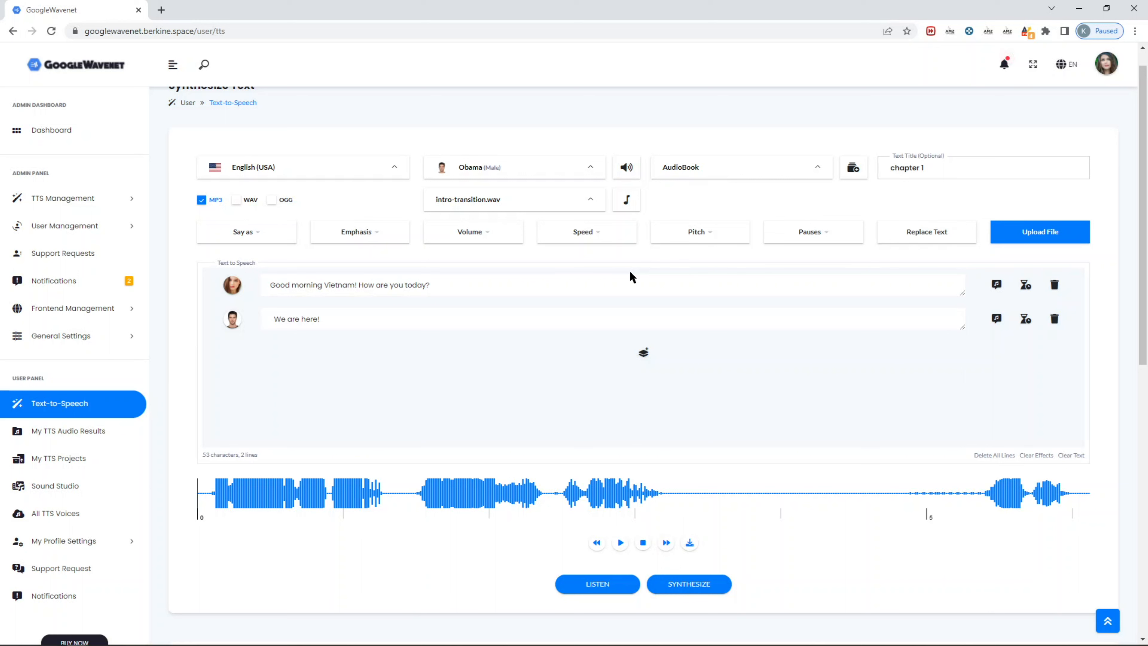
drag(443, 285, 239, 265)
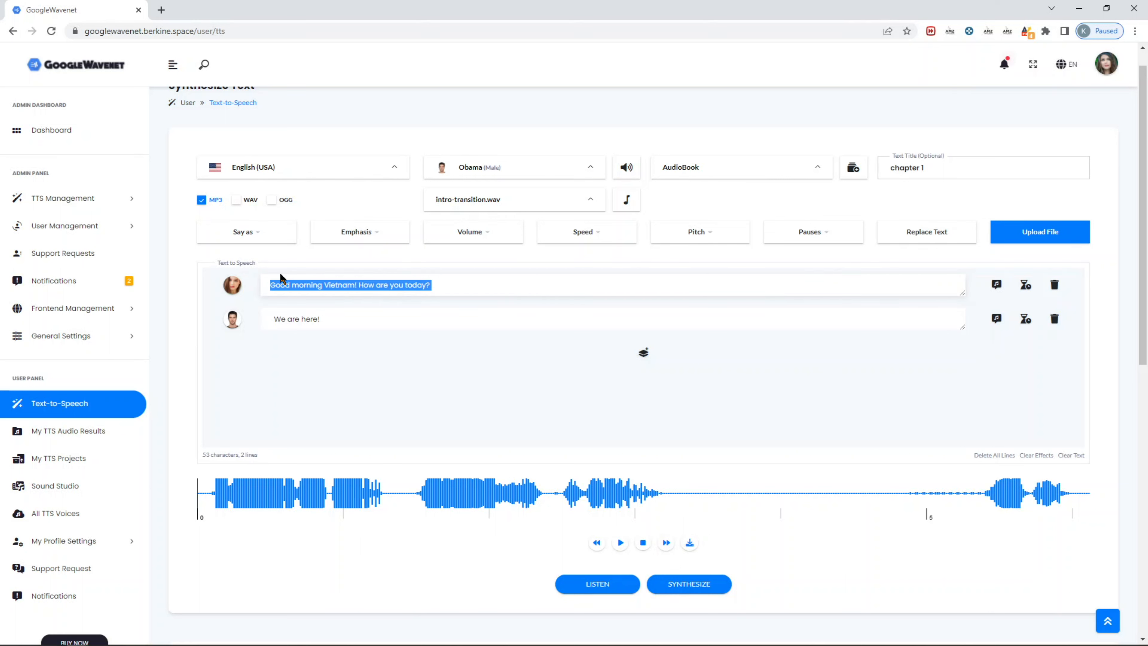
click(379, 283)
drag(329, 284, 350, 290)
click(323, 283)
click(268, 236)
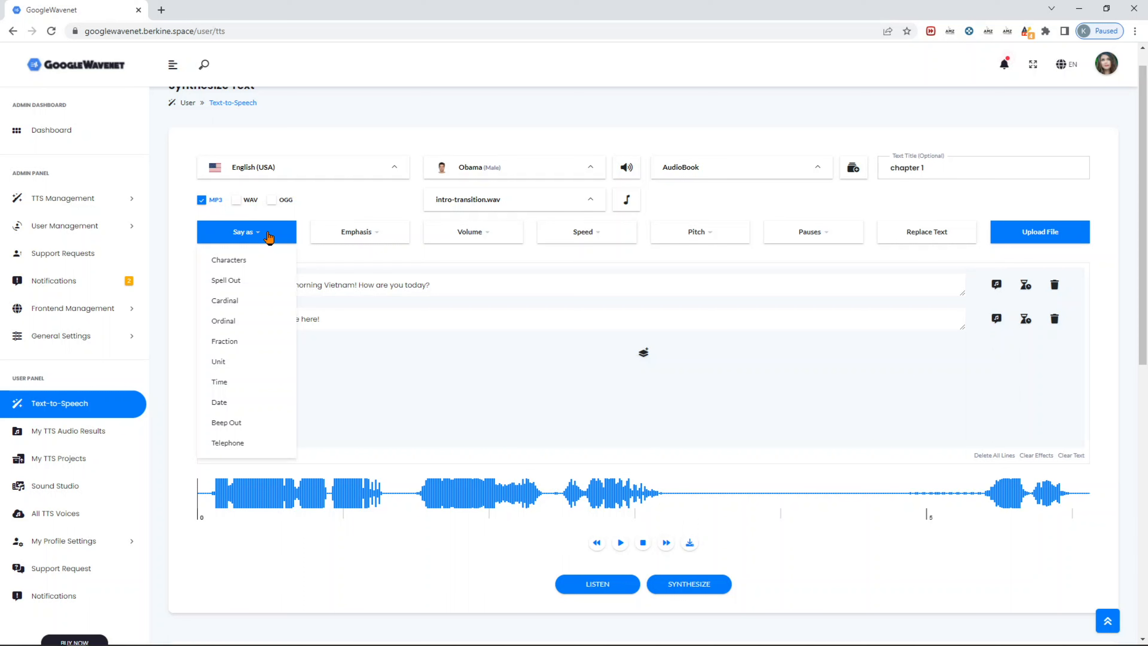
drag(433, 284, 269, 271)
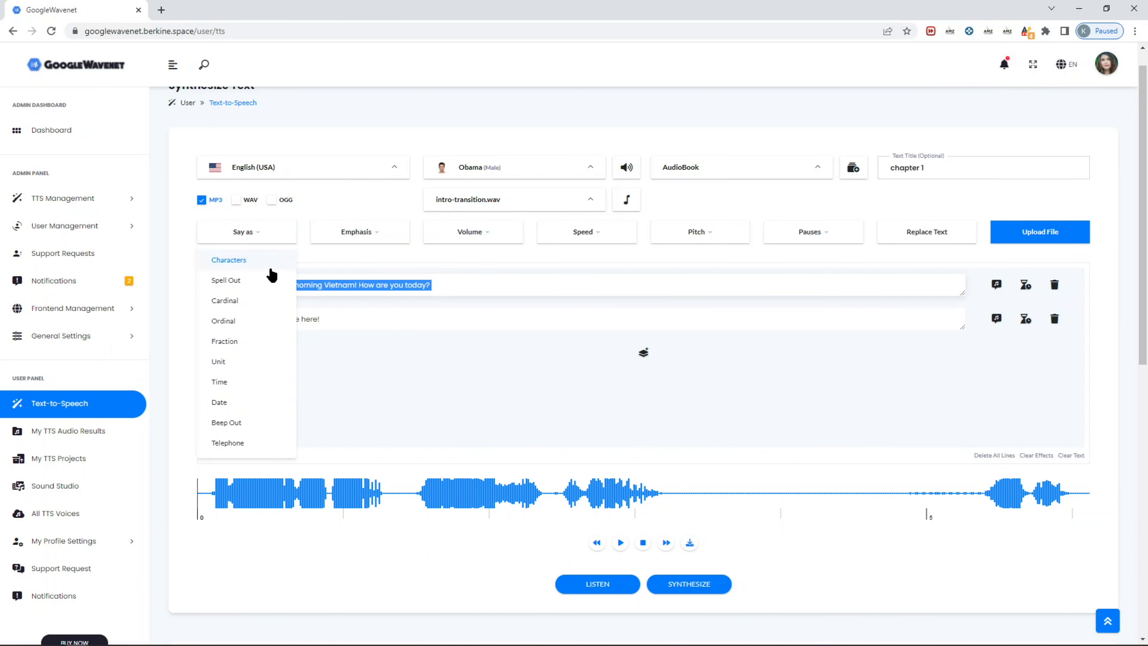
Replace the first line's text with "Screw yourself!"
drag(495, 285, 248, 287)
text(Sc)
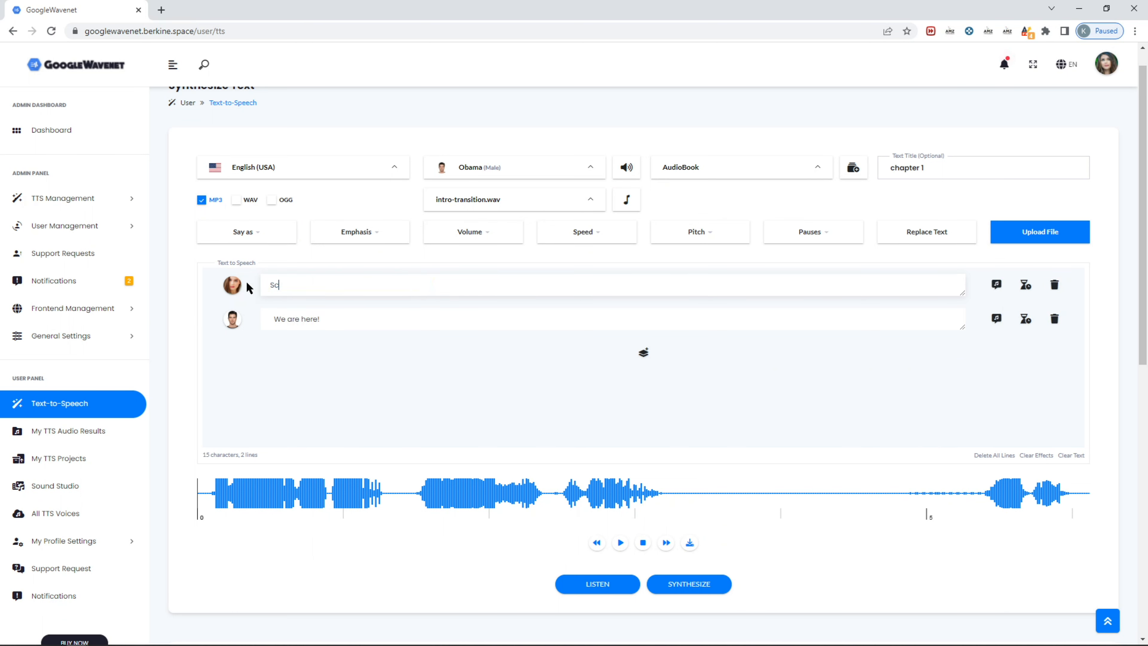
text(rew yoru)
key(BackSpace)
key(BackSpace)
text(urself)
Apply the Beep Out effect to the word "Screw" in the first line
drag(294, 284, 264, 284)
click(252, 235)
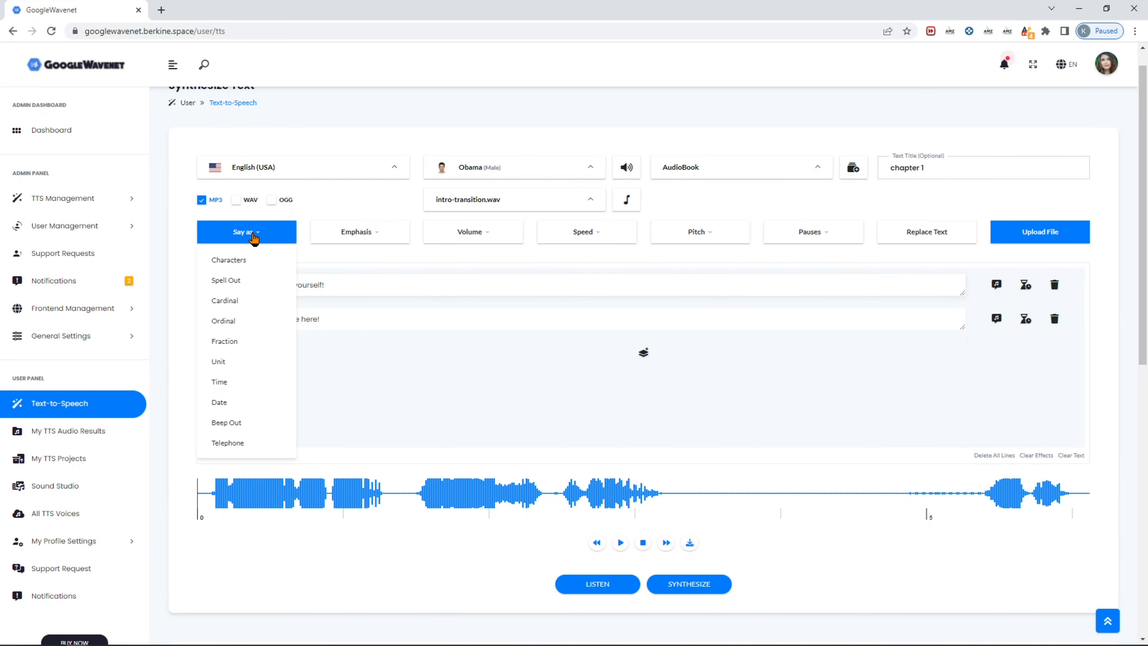
click(230, 424)
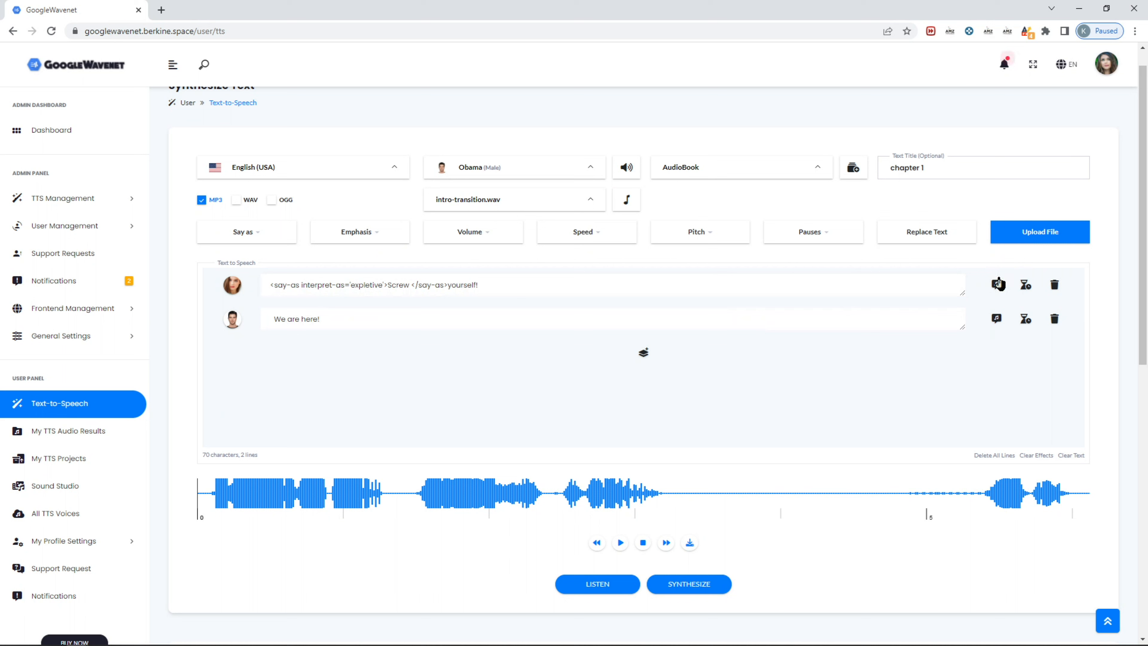
Listen to the first line with its Beep Out effect and replay its audio
click(995, 288)
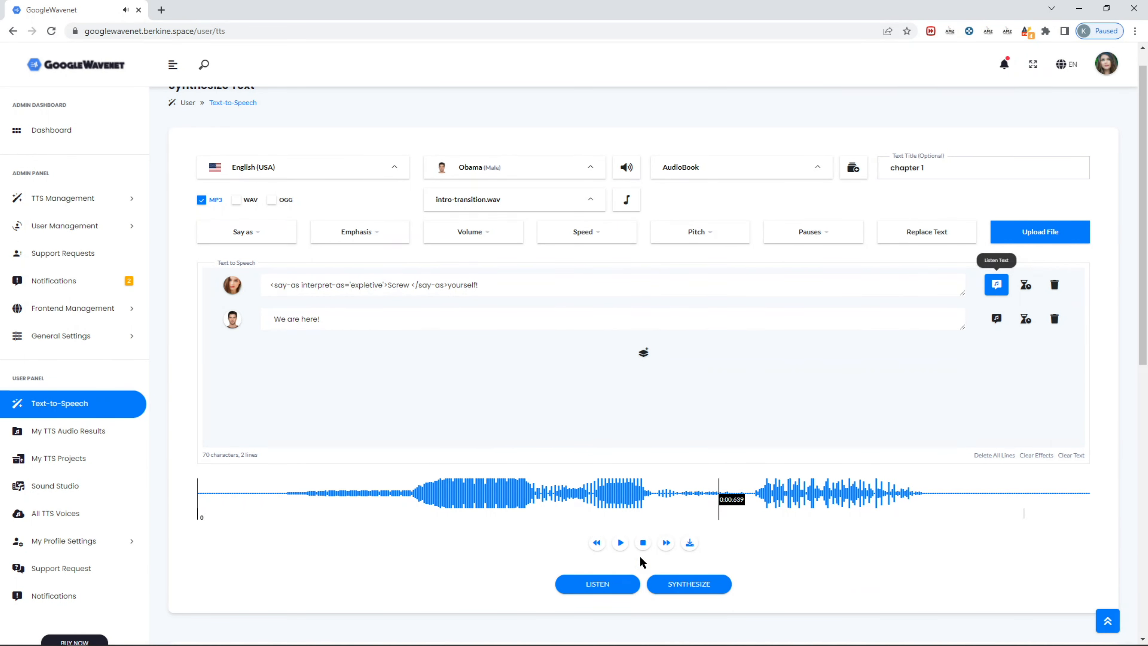
click(625, 545)
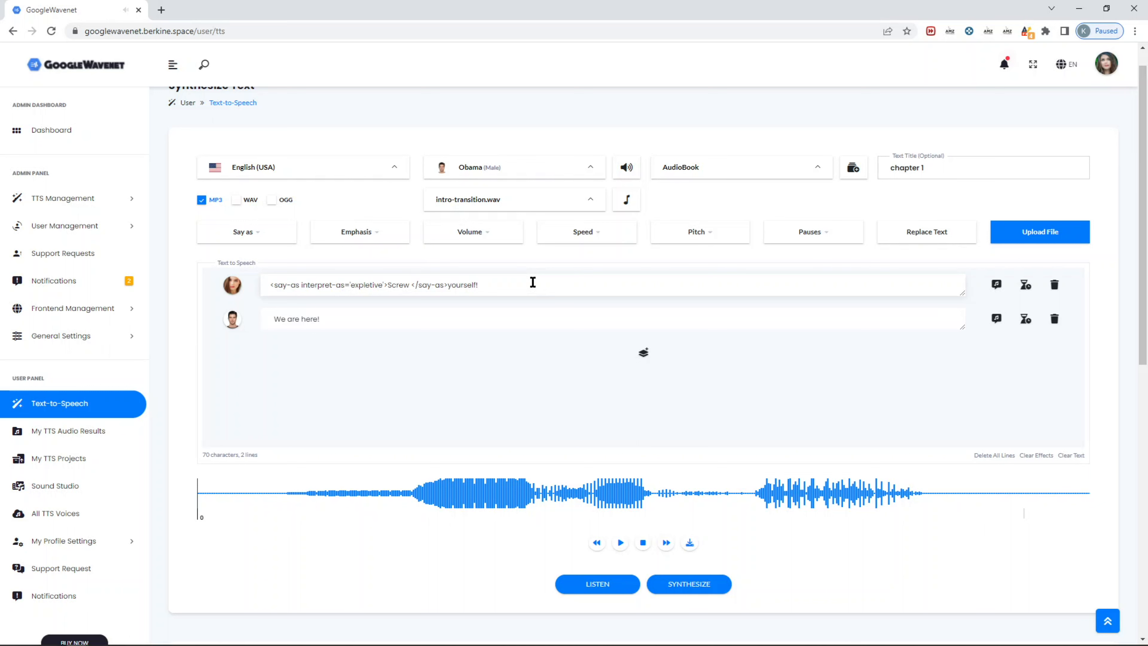
Apply Replace Text to "Let's go Brandon!" with "F Joe Biden" as the replacement and listen to the line
click(918, 242)
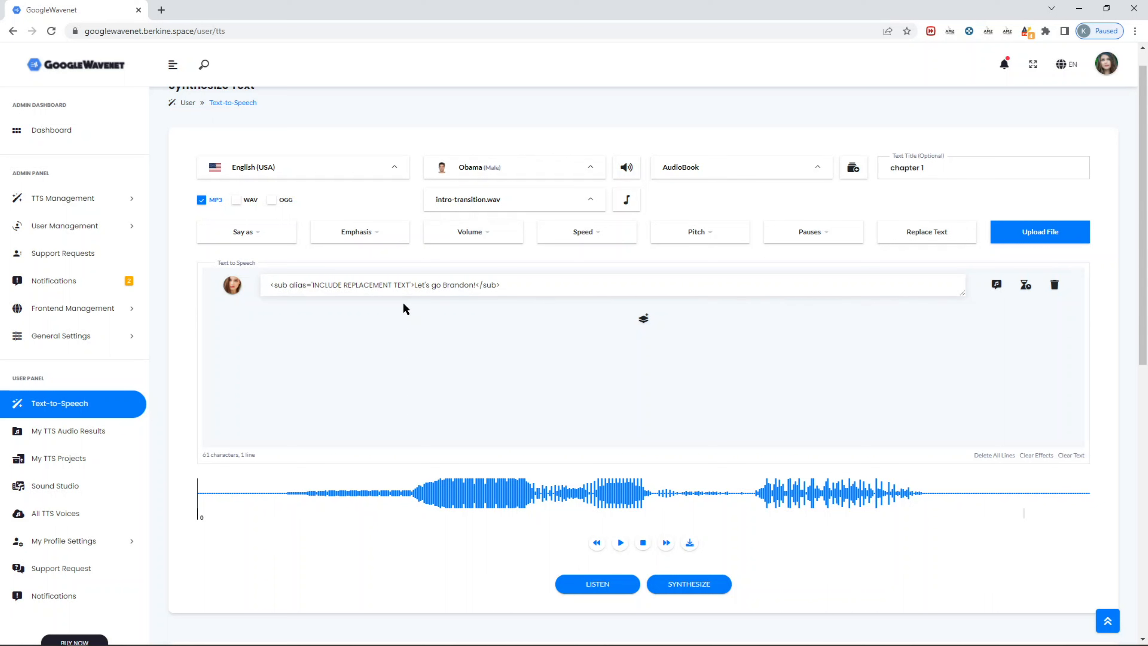
key(BackSpace)
key(BackSpace)
key(BackSpace)
key(BackSpace)
key(BackSpace)
key(BackSpace)
key(BackSpace)
key(BackSpace)
key(BackSpace)
key(BackSpace)
key(BackSpace)
key(BackSpace)
key(BackSpace)
key(BackSpace)
key(BackSpace)
key(BackSpace)
key(BackSpace)
key(BackSpace)
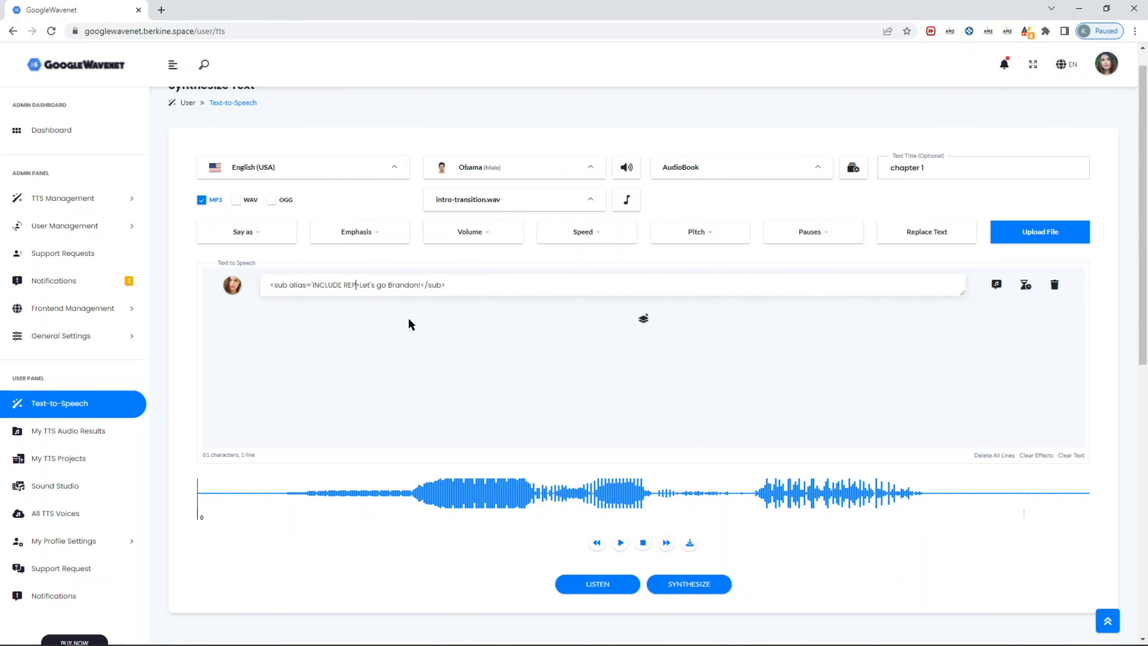
key(BackSpace)
key(BackSpace)
key(BackSpace)
key(BackSpace)
key(BackSpace)
key(BackSpace)
key(BackSpace)
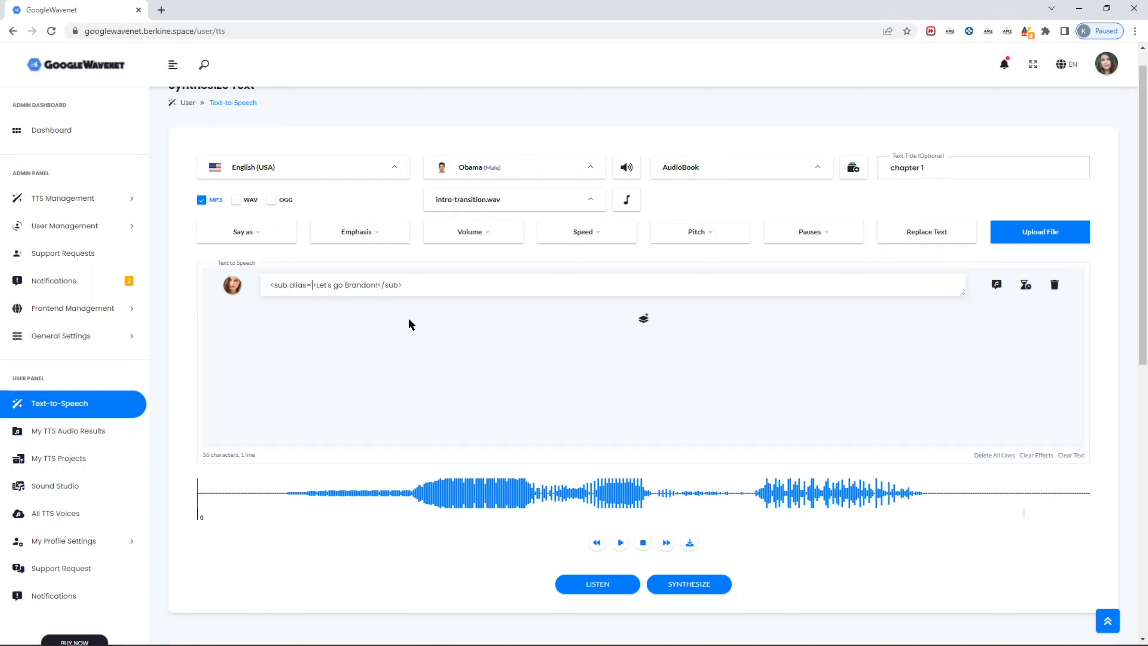
text(F Joe Biden)
key(Left)
key(Left)
key(Left)
key(Left)
key(Left)
key(Left)
key(Left)
key(Left)
key(Left)
key(Left)
text(uck)
key(BackSpace)
key(BackSpace)
key(BackSpace)
click(995, 292)
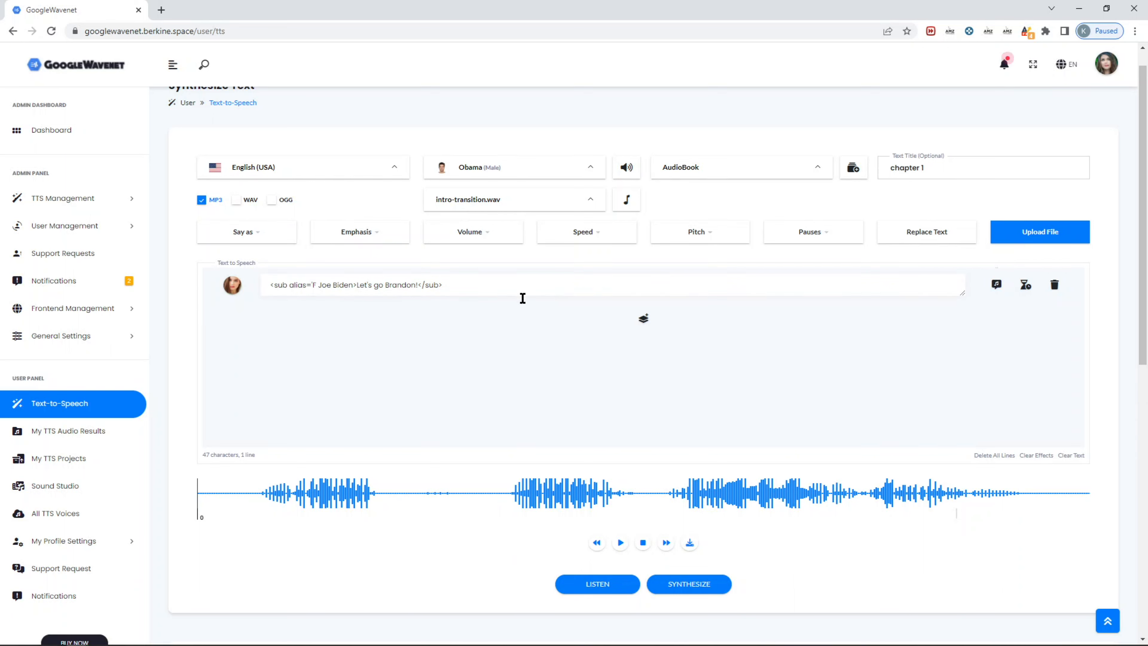
Add the missing closing quote after "F Joe Biden" in the sub alias tag and listen to the line again
click(355, 286)
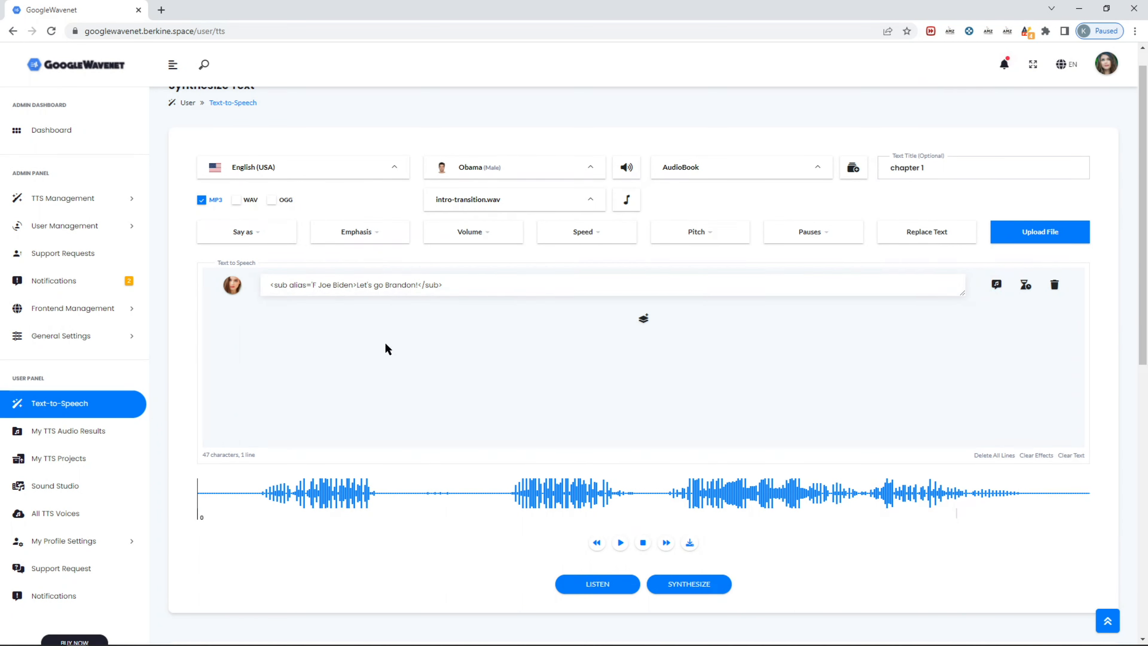
text(')
click(996, 285)
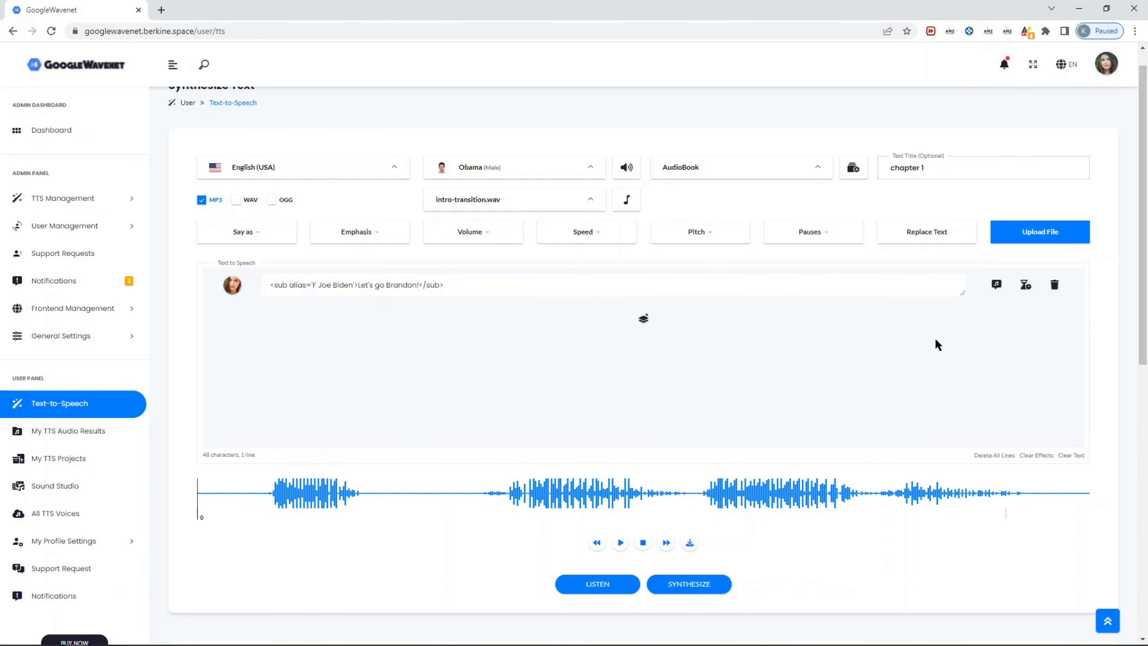
Check the supported format and length for uploading a text file, without uploading anything
click(1025, 239)
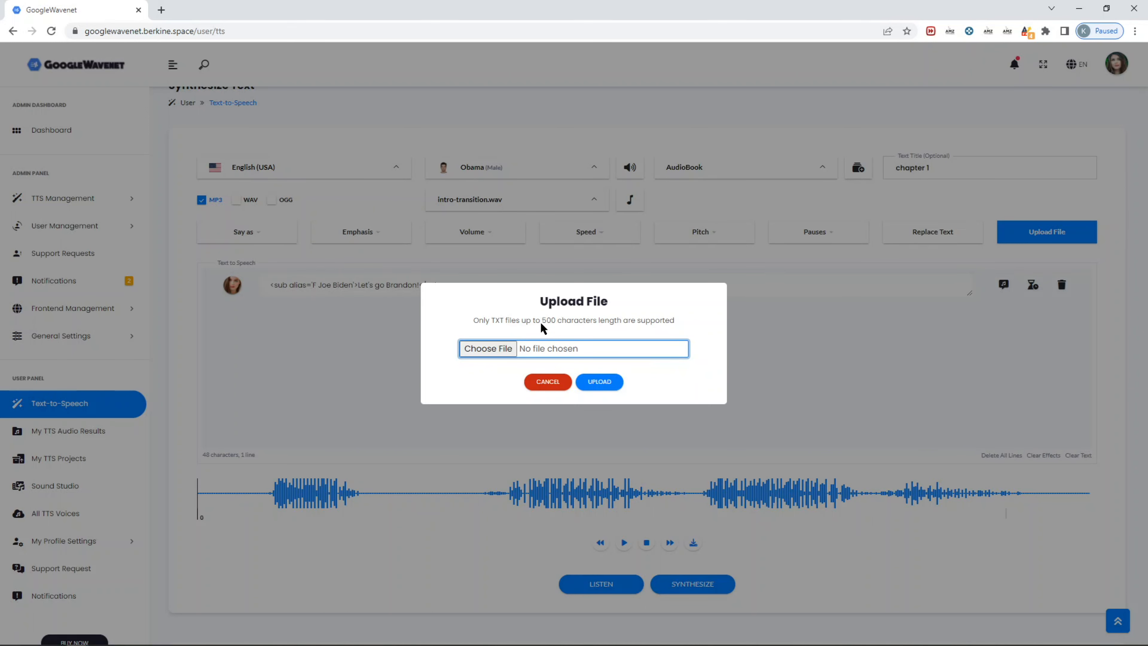
click(545, 383)
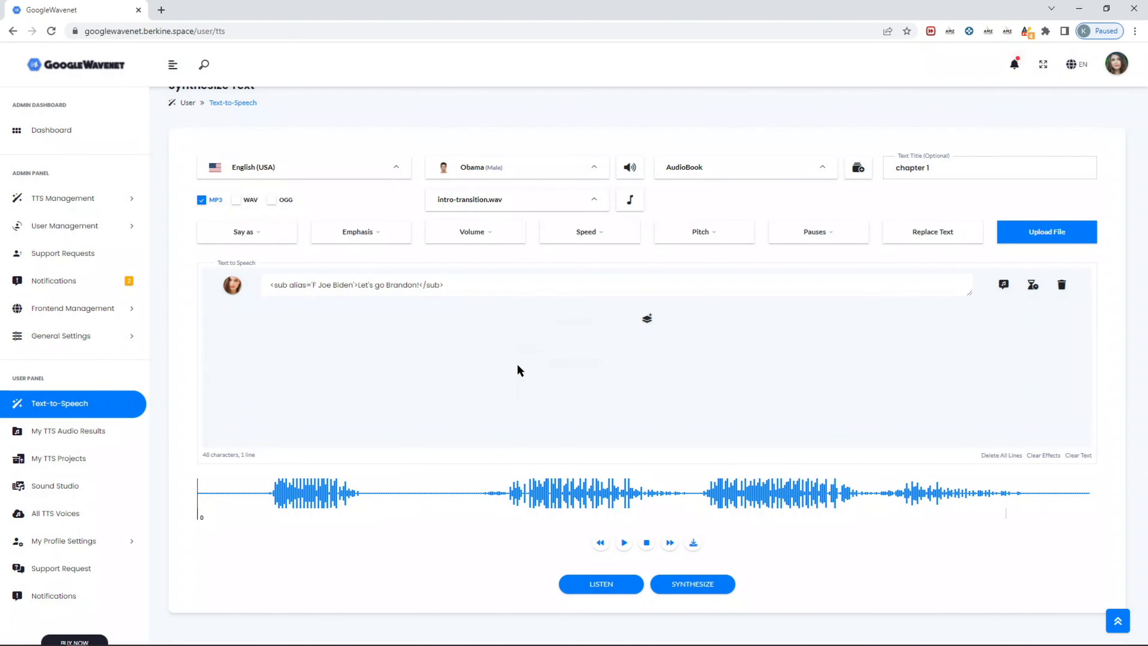
Delete all the text of the remaining line, including its replacement tag
drag(504, 290, 260, 276)
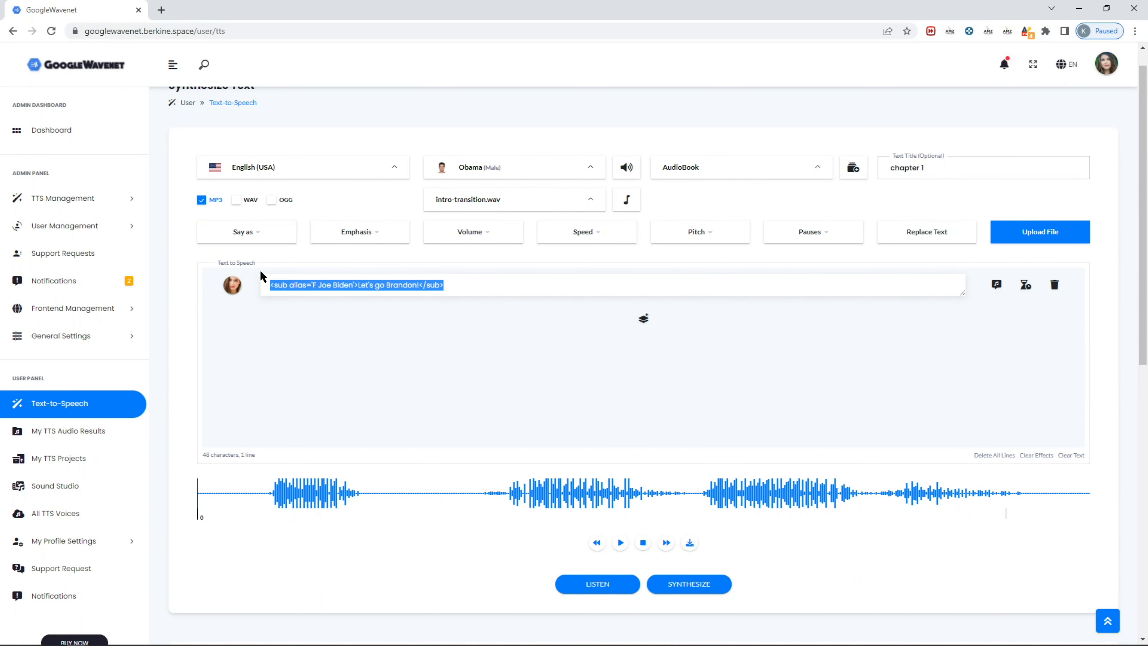
key(BackSpace)
click(371, 293)
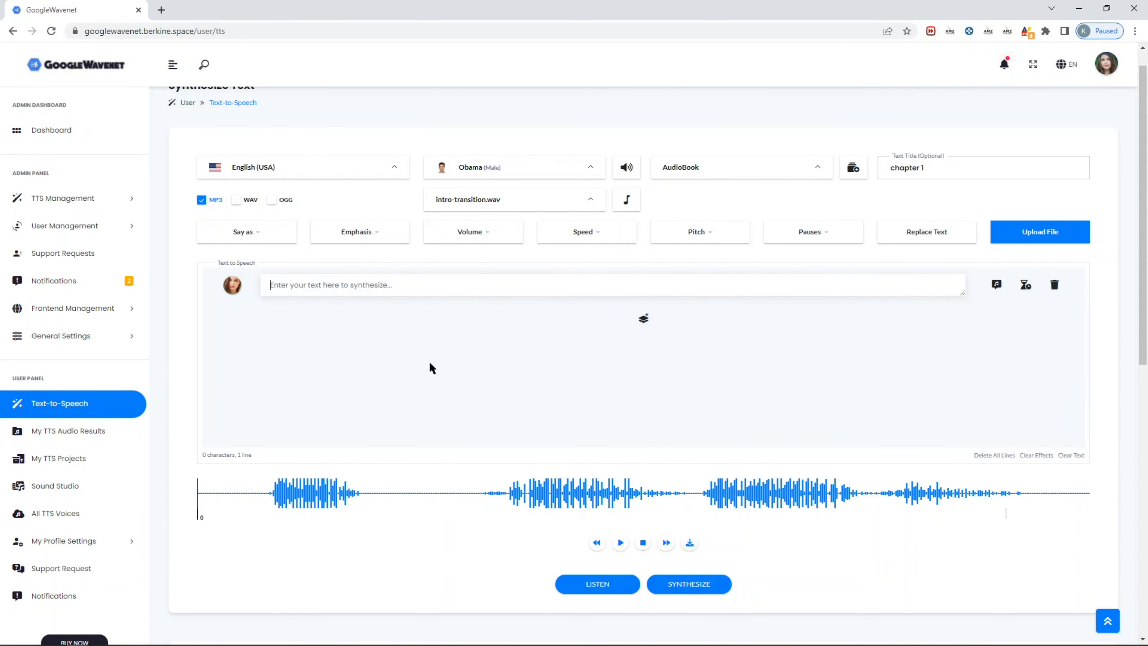
Look over the current day's synthesized results, and browse the complete list in My TTS Audio Results
scroll(428, 364, down, 5)
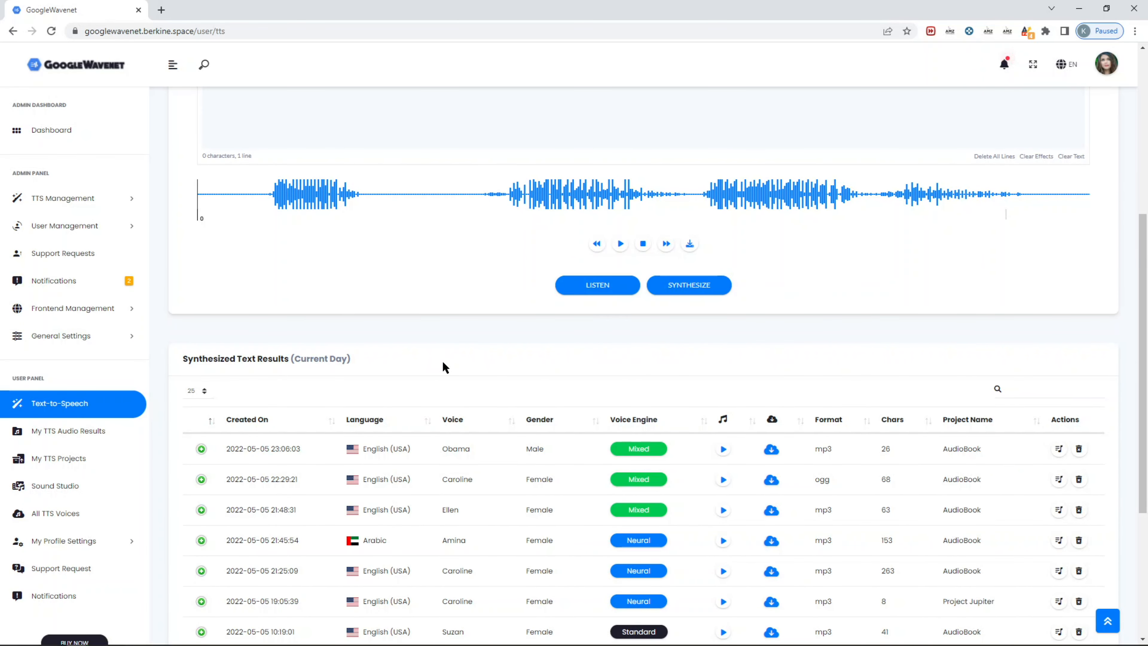
scroll(360, 399, down, 1)
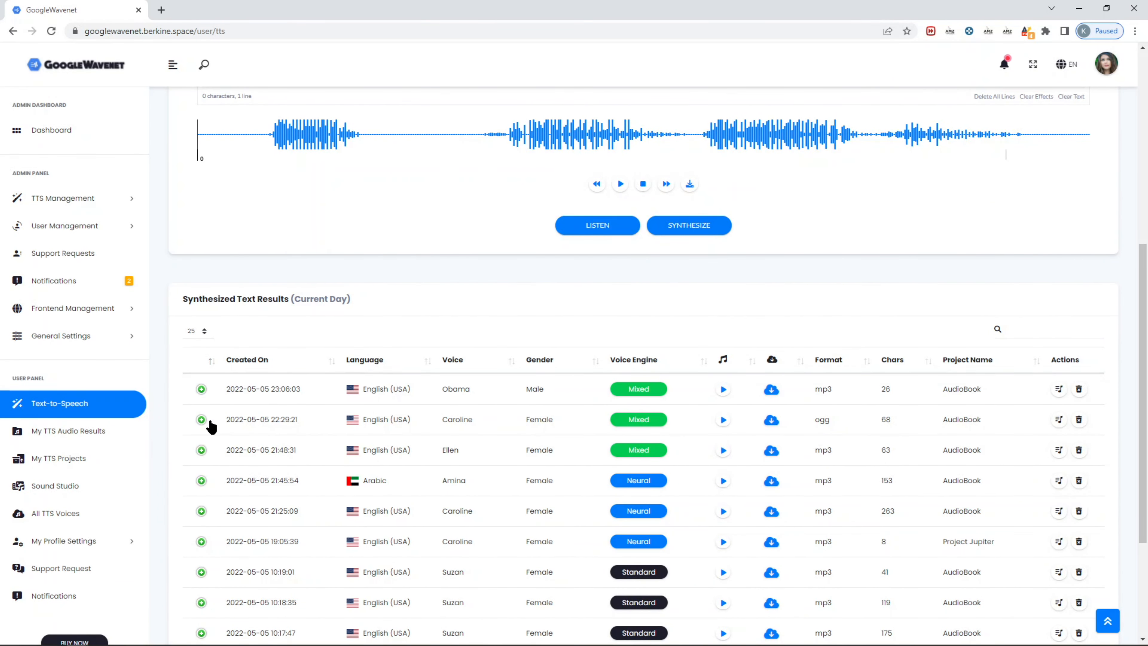
click(91, 429)
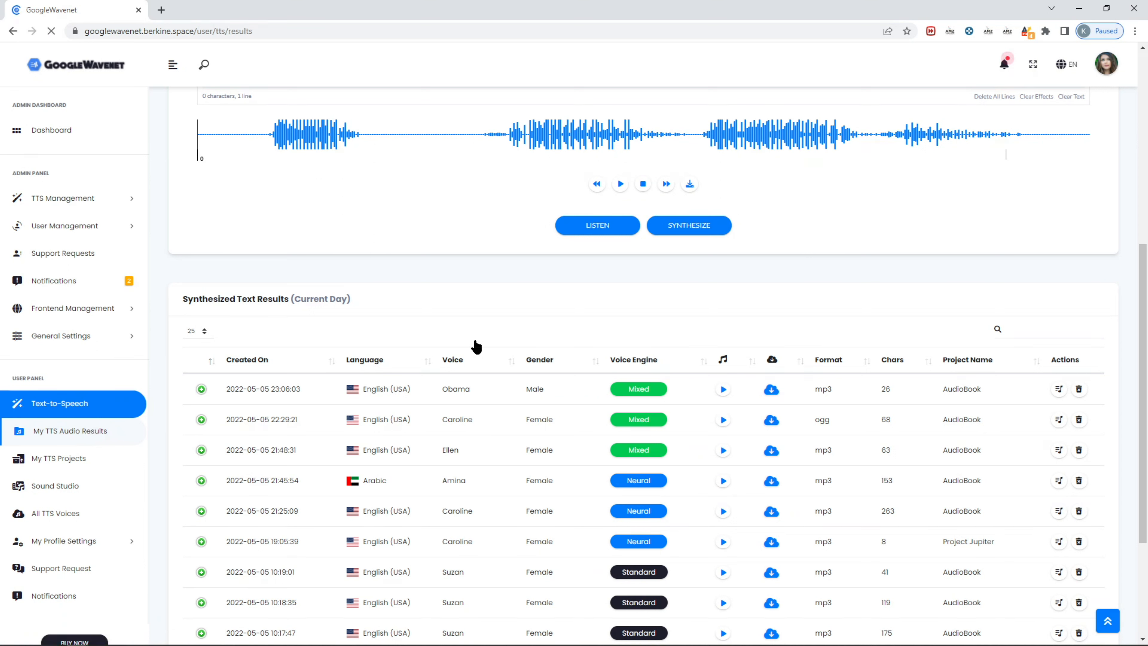
click(101, 440)
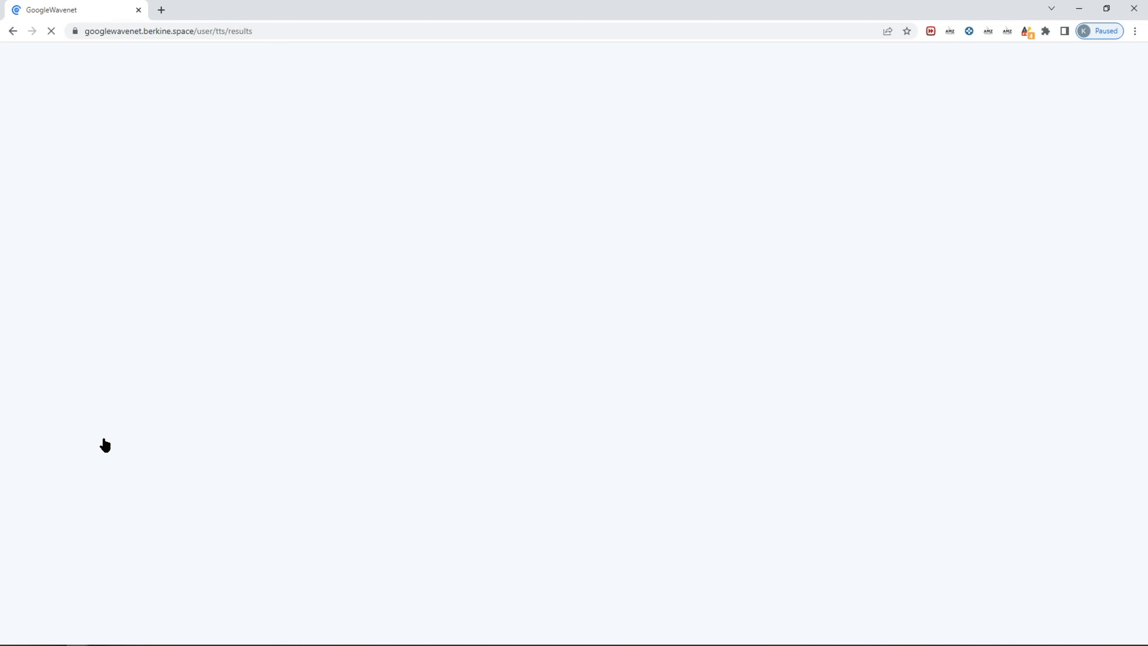
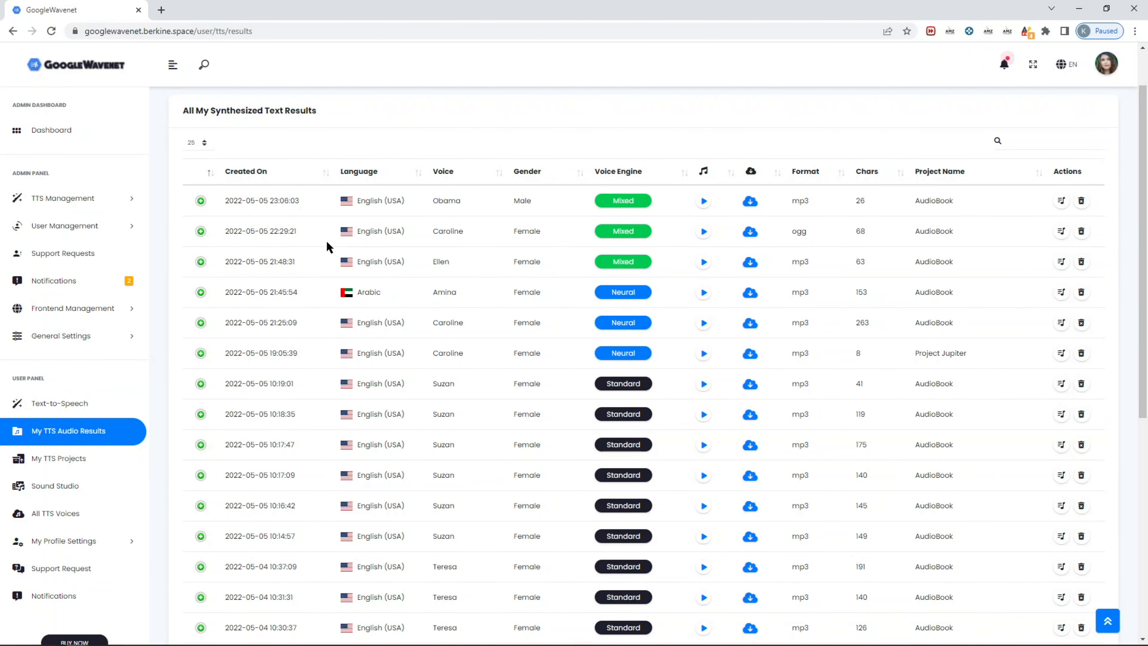
scroll(319, 243, down, 3)
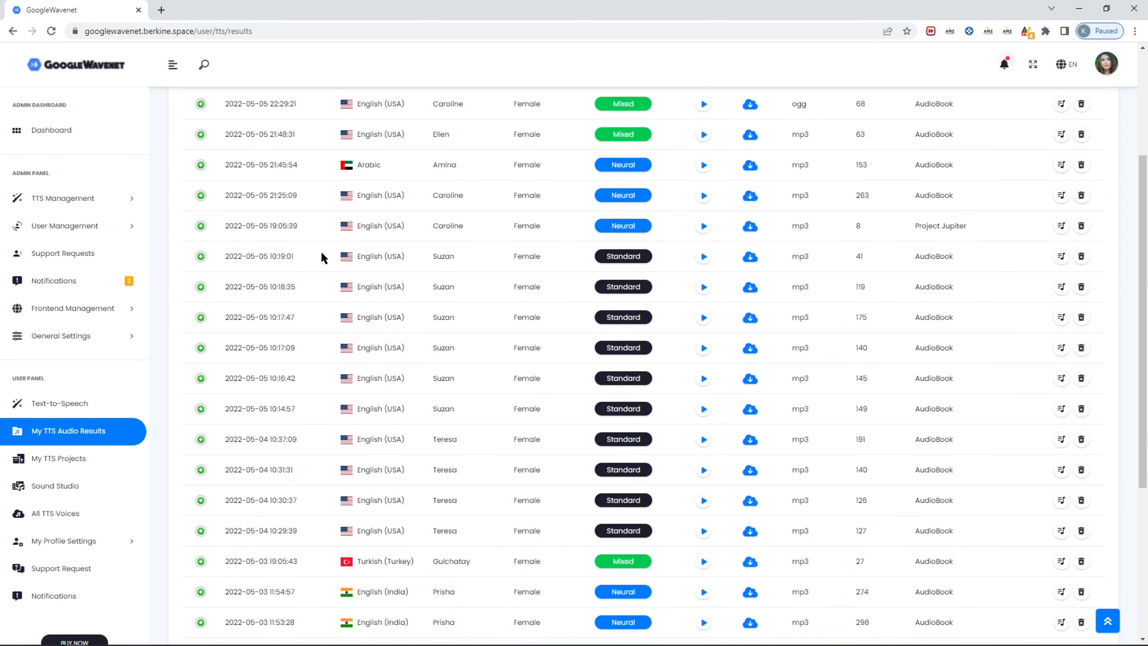
scroll(320, 251, down, 3)
scroll(323, 264, up, 4)
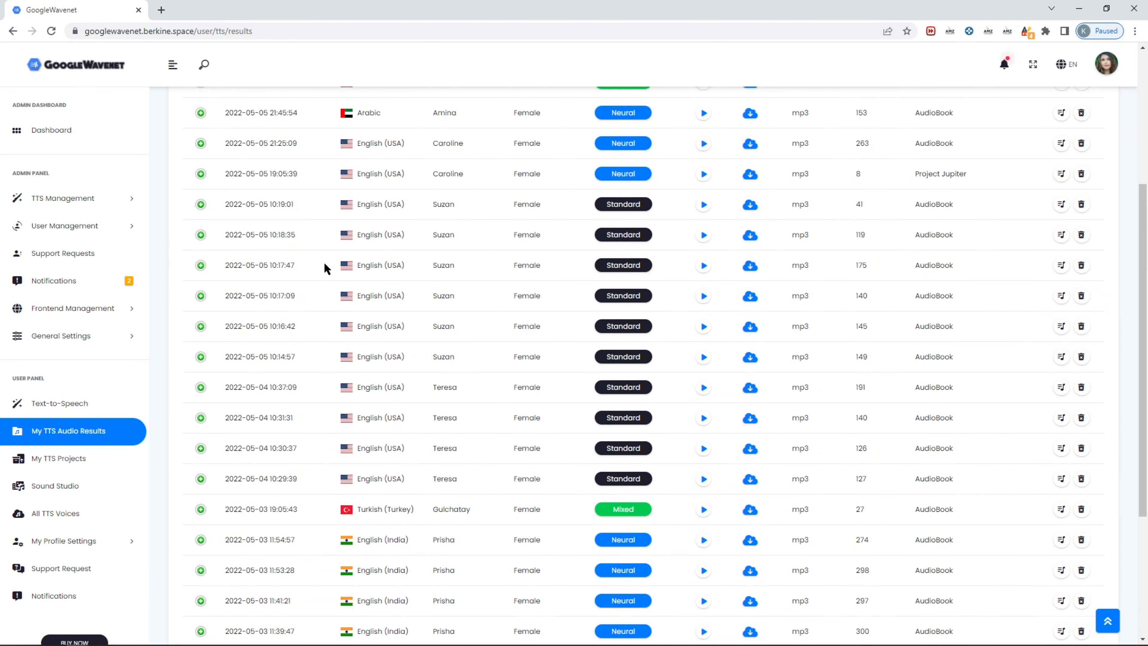
scroll(325, 276, up, 1)
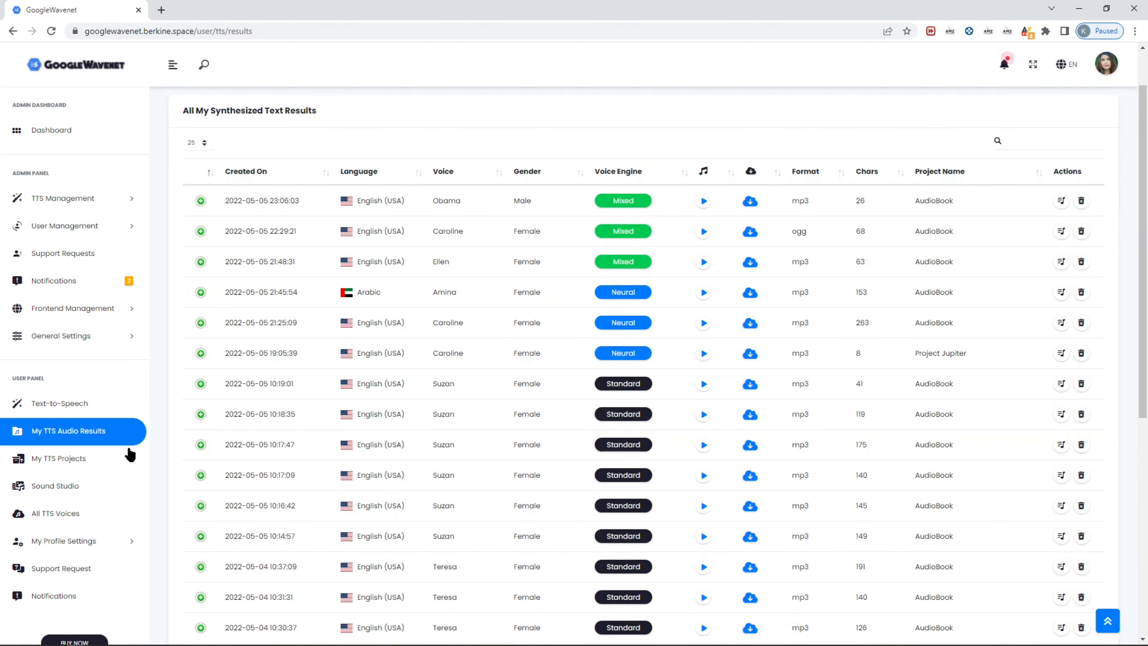
View the text-to-speech results of the Classified project and of the AudioBook project in My TTS Projects
click(58, 458)
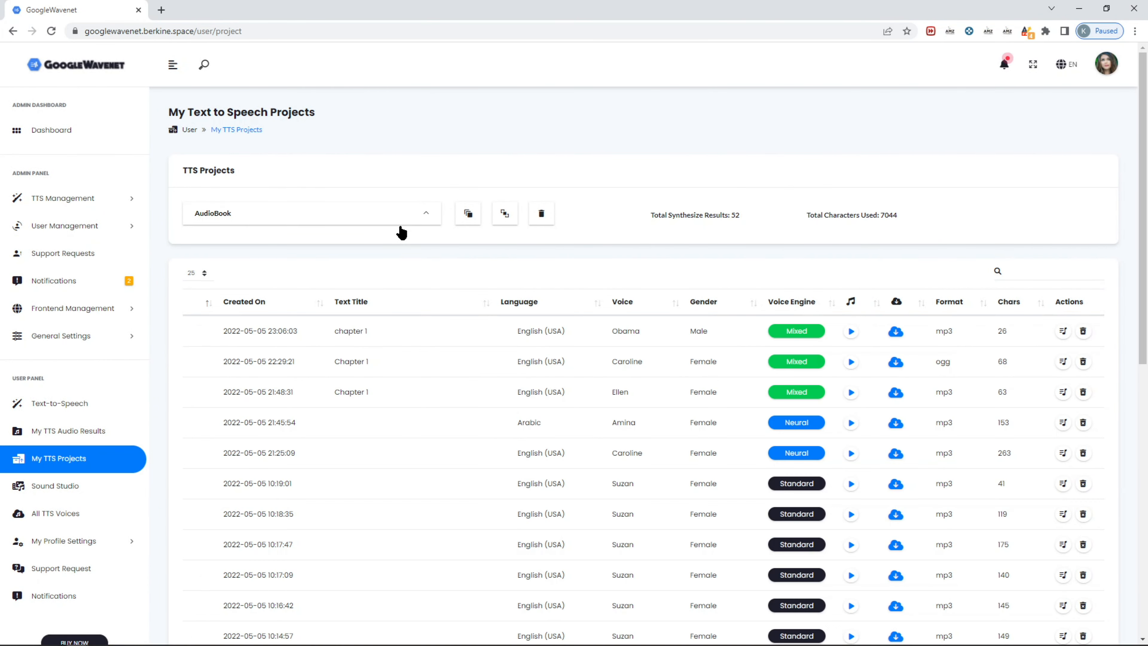
click(387, 214)
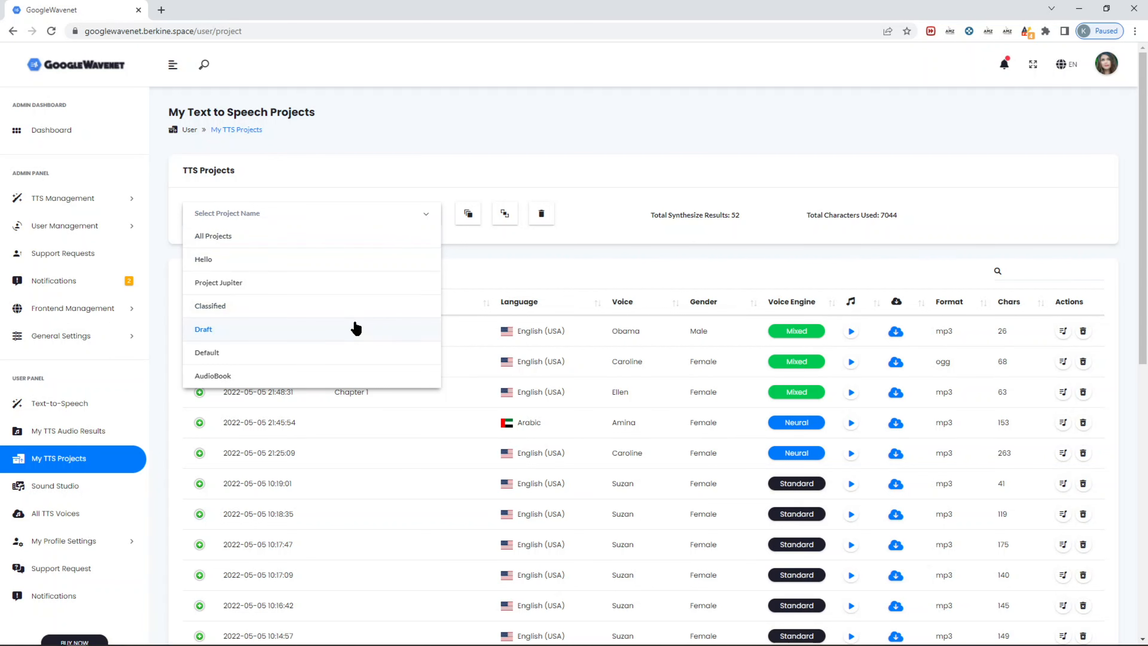
click(353, 312)
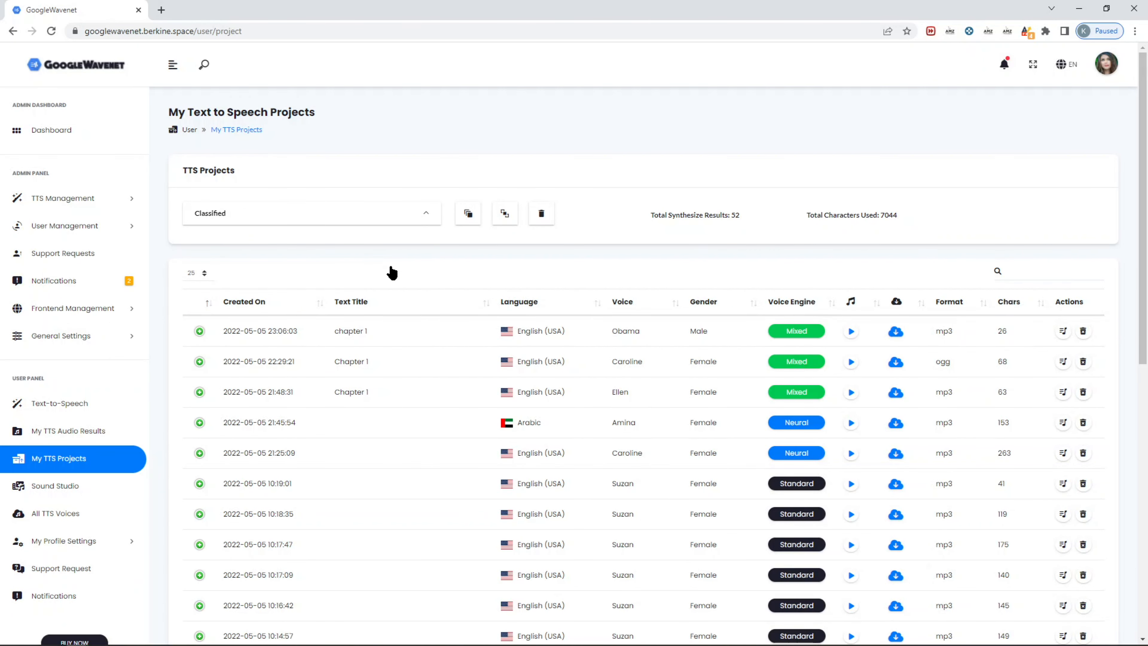
click(367, 219)
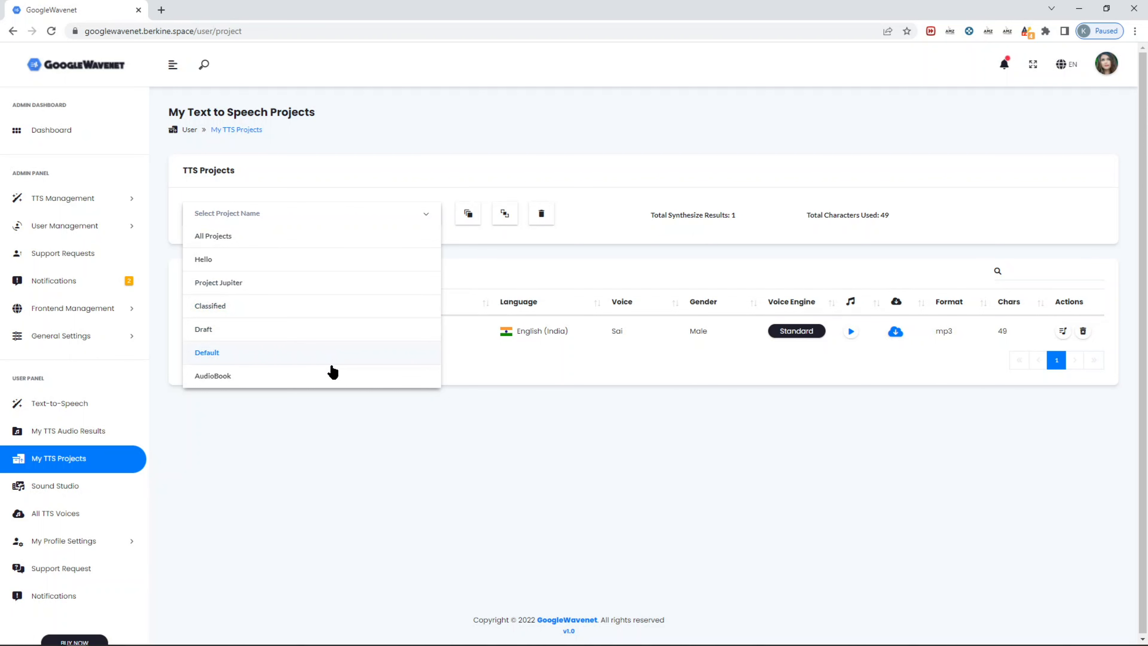
click(330, 375)
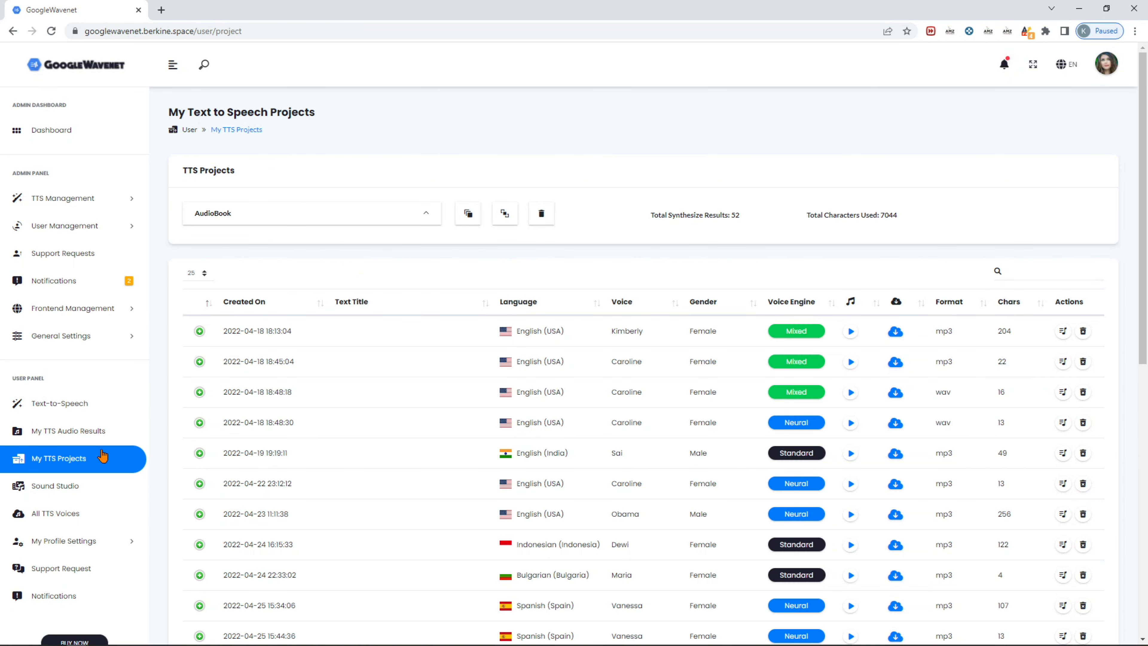
Select Romantic-trap-beat.mp3 as the background music in Sound Studio and preview it
click(61, 487)
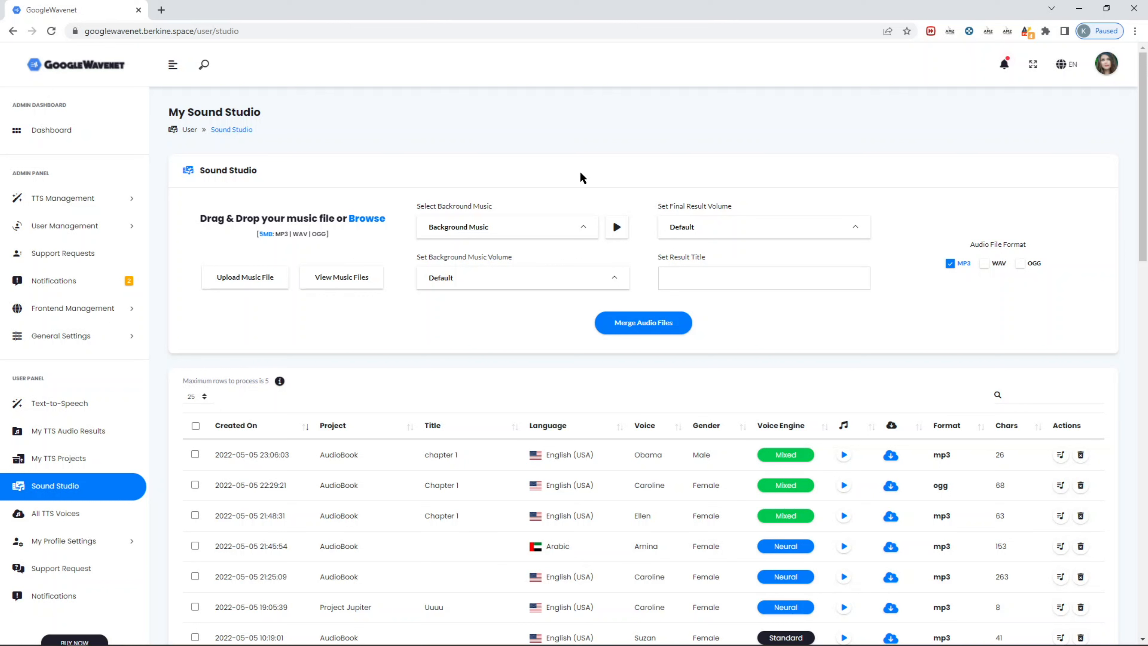
click(463, 229)
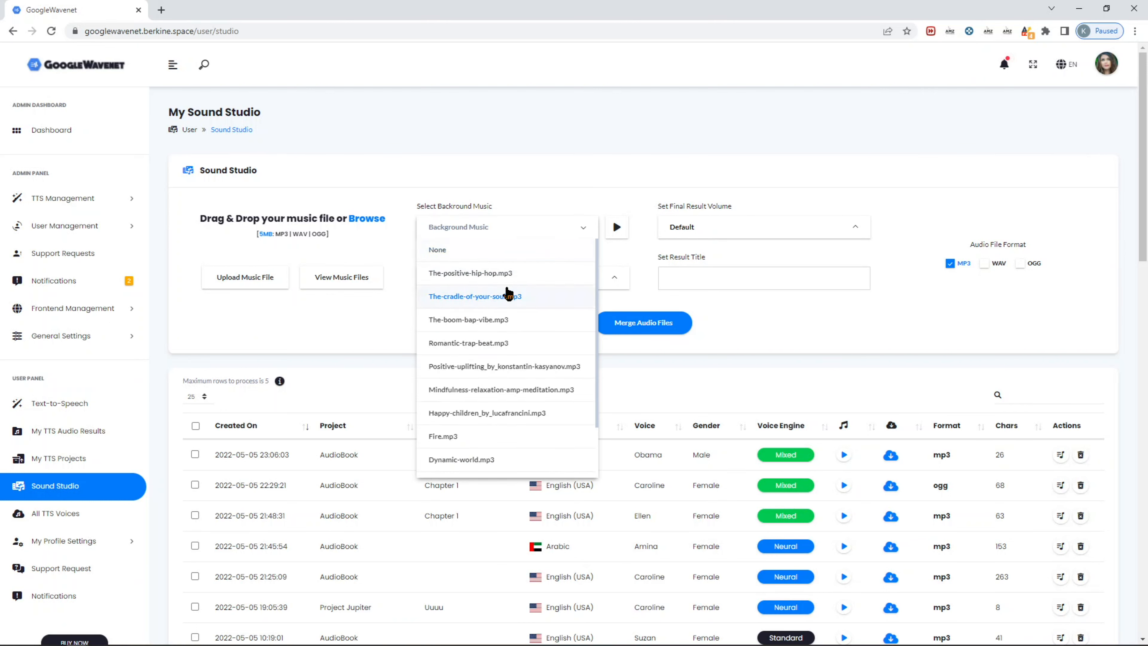
click(505, 345)
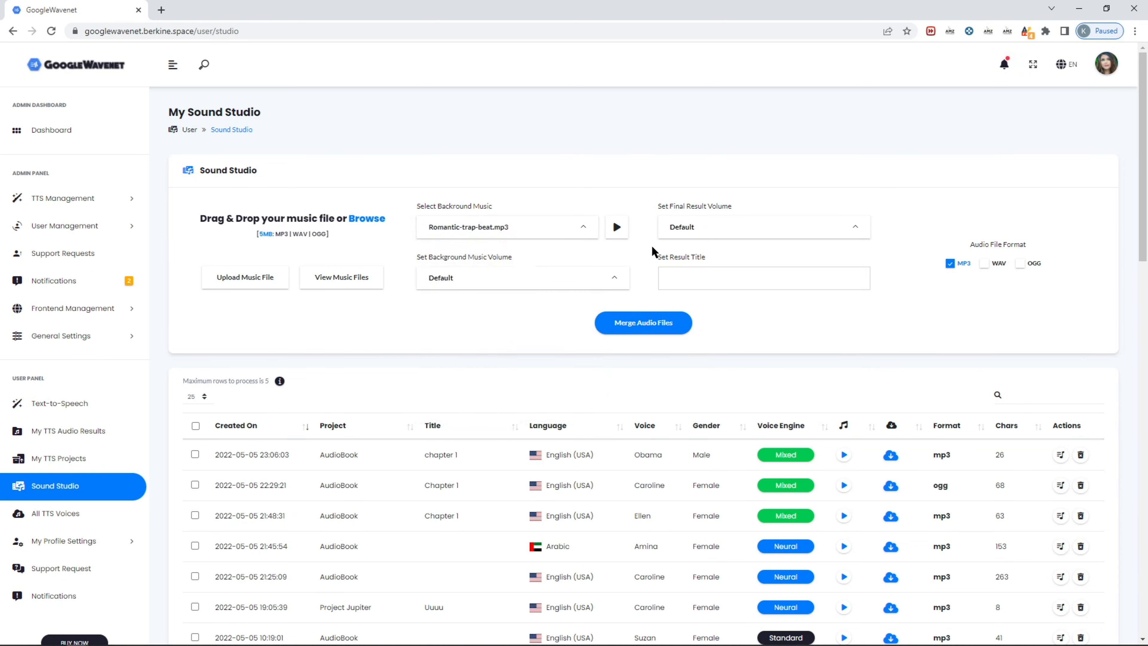
click(616, 227)
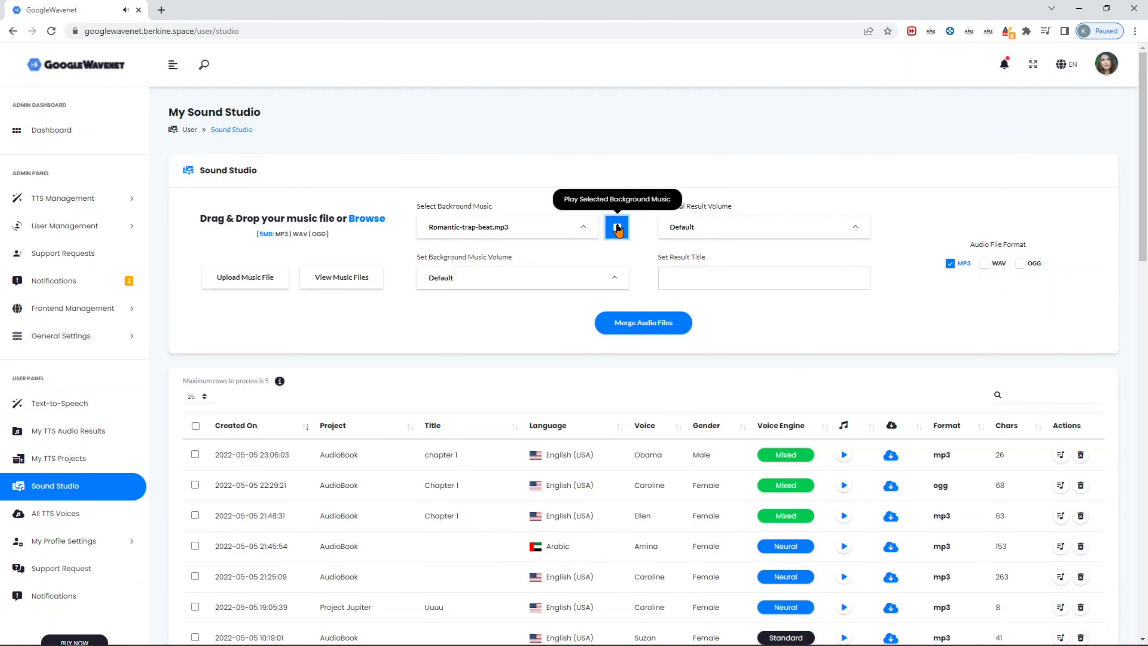
click(617, 227)
Play and select the AudioBook results "chapter 1" with the Obama voice and "Chapter 1" with the Ellen voice
scroll(549, 186, down, 1)
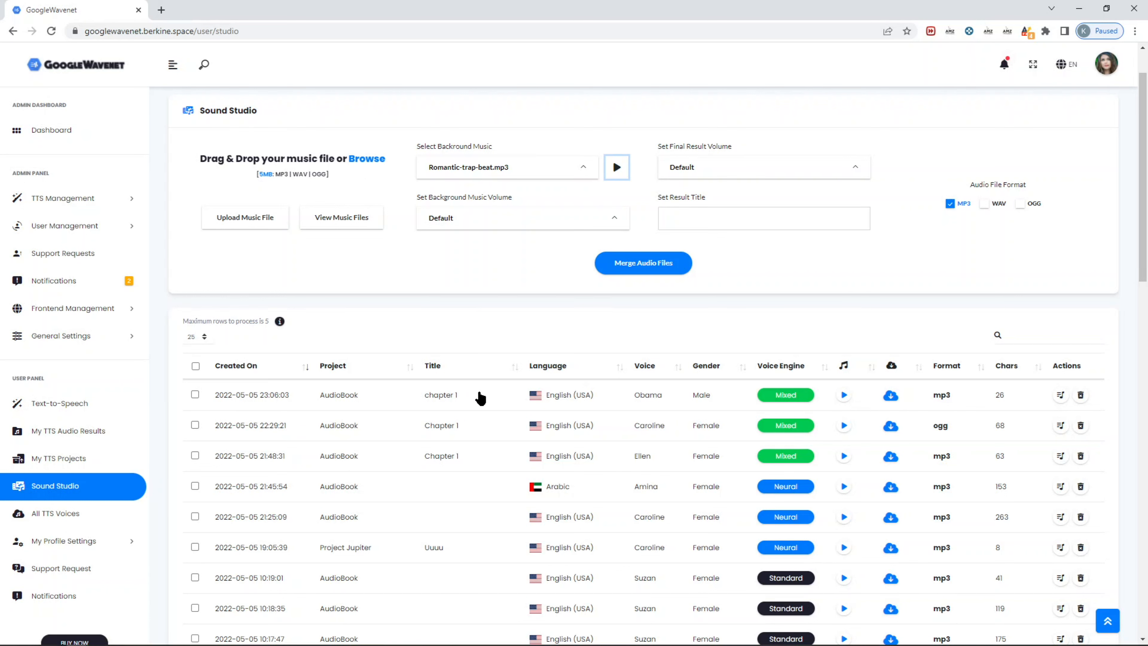
click(842, 396)
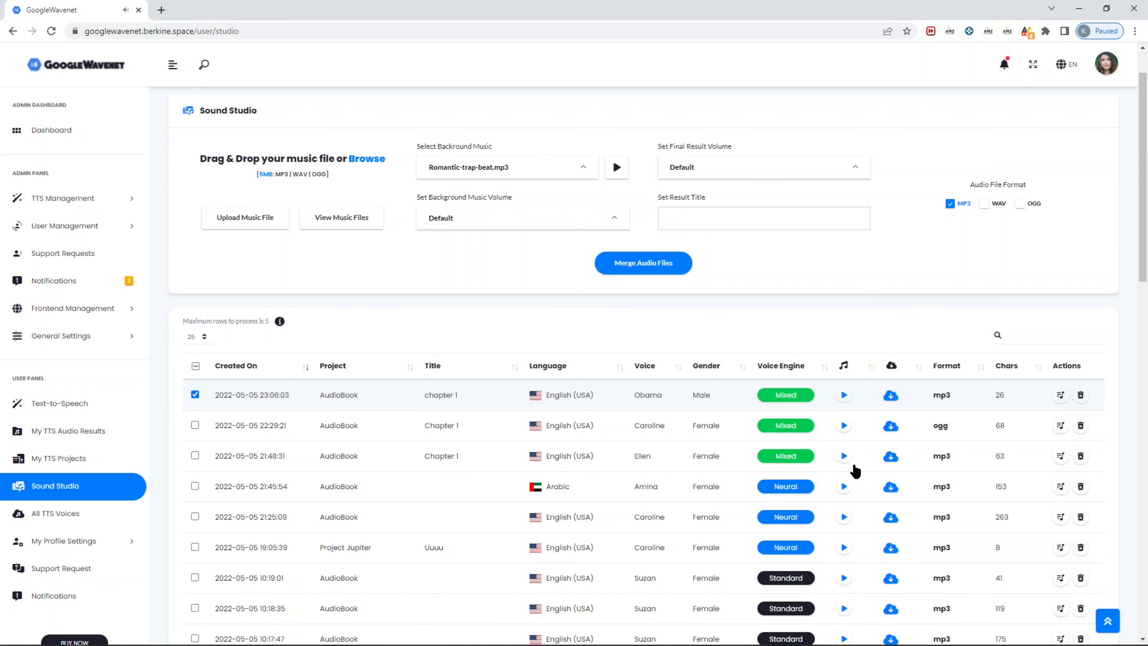
click(844, 457)
Merge the two selected audio files with the background music set to None and play the merged result
click(536, 178)
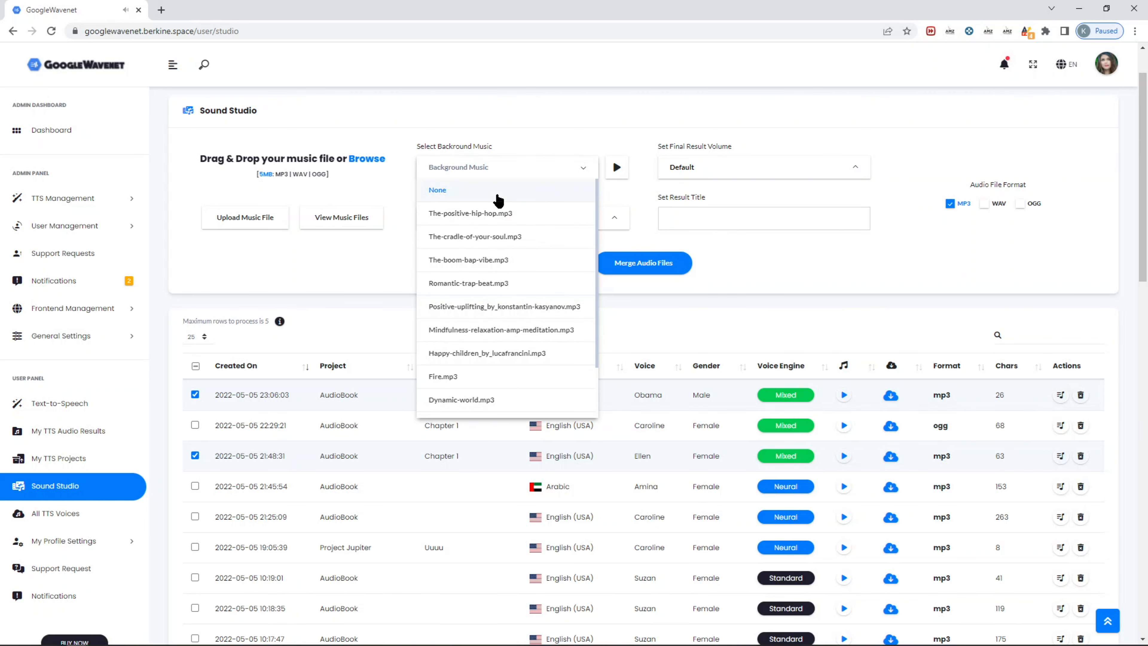
click(496, 193)
scroll(492, 257, down, 1)
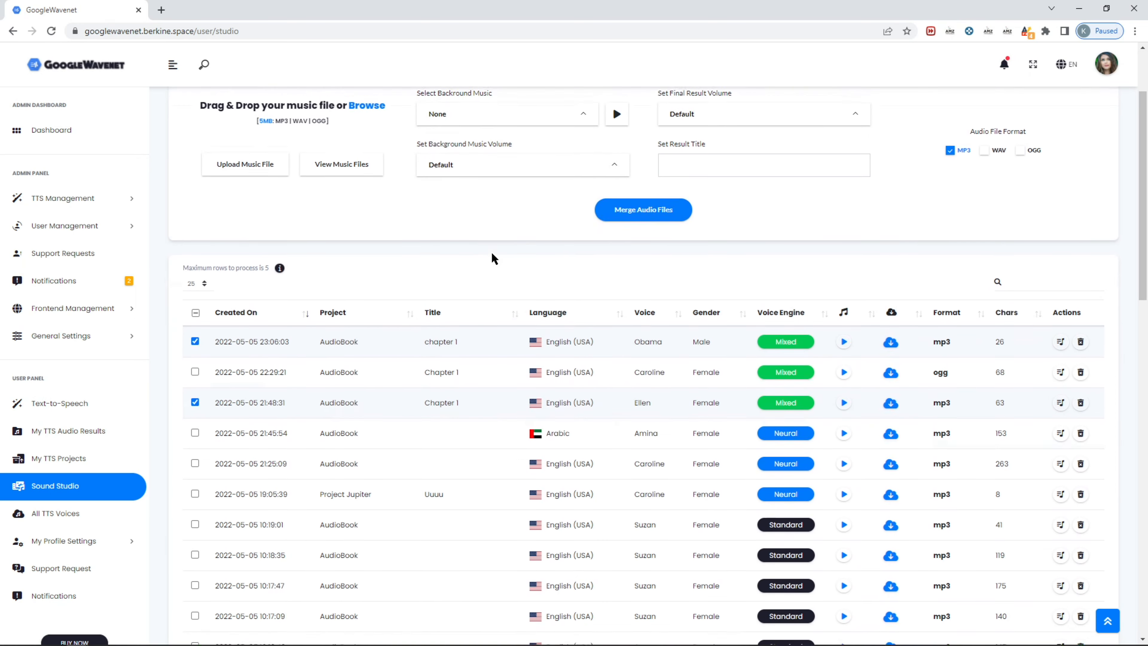
click(626, 203)
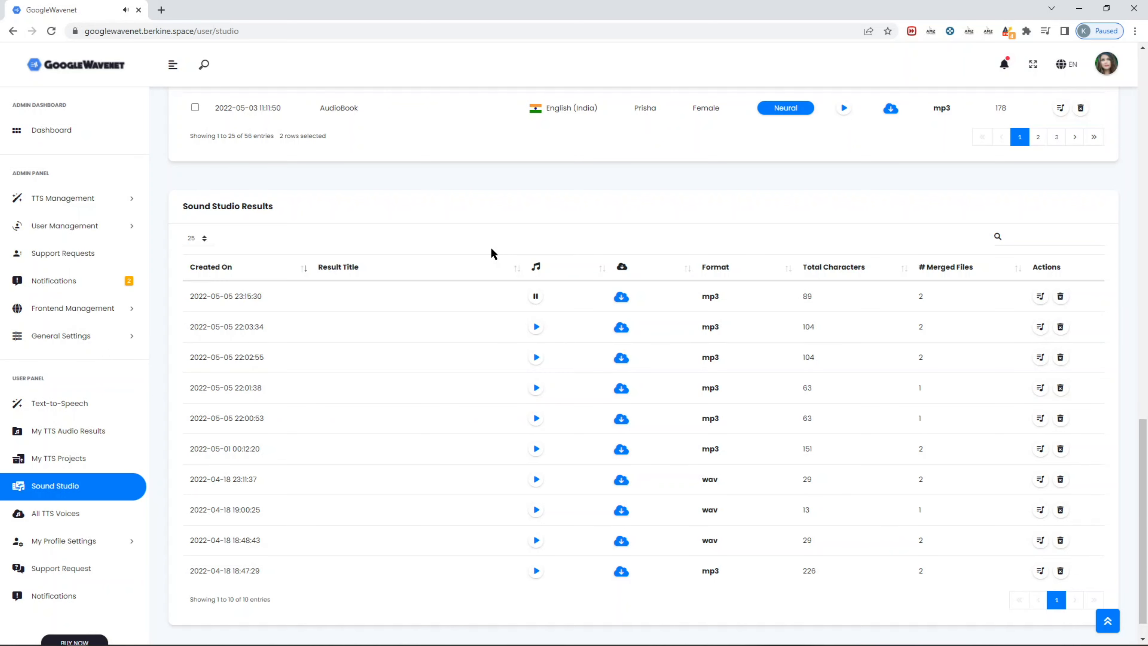
scroll(490, 246, up, 20)
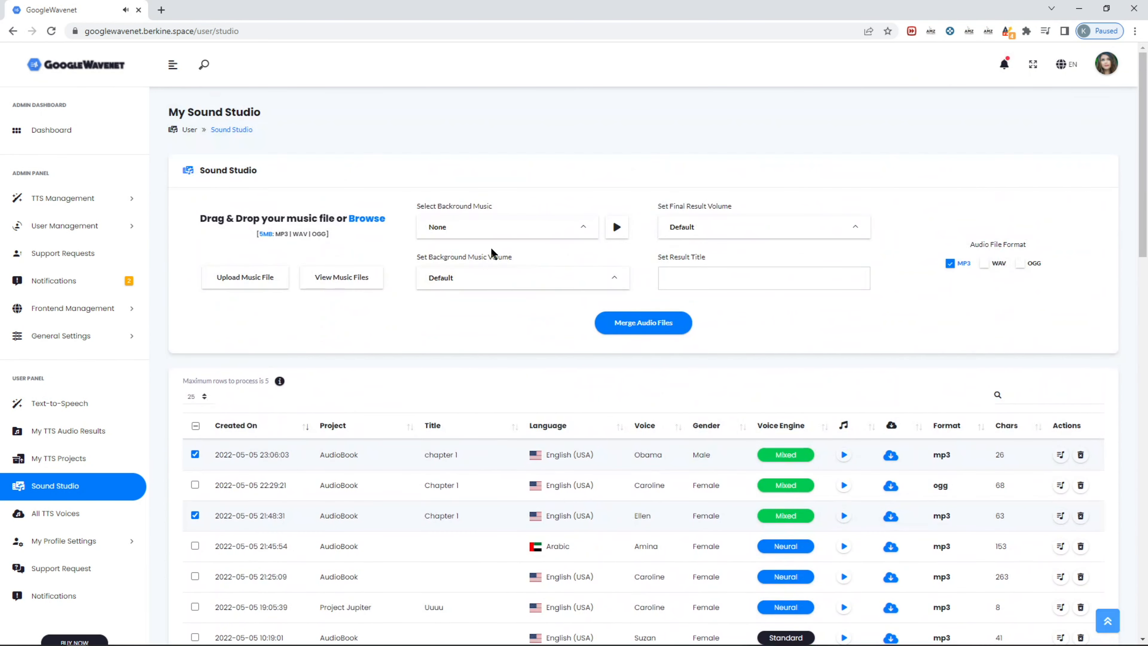
Reorder the AudioBook results so the "chapter 1" row with the Obama voice sits directly below the "Chapter 1" row with the Ellen voice
scroll(490, 247, down, 3)
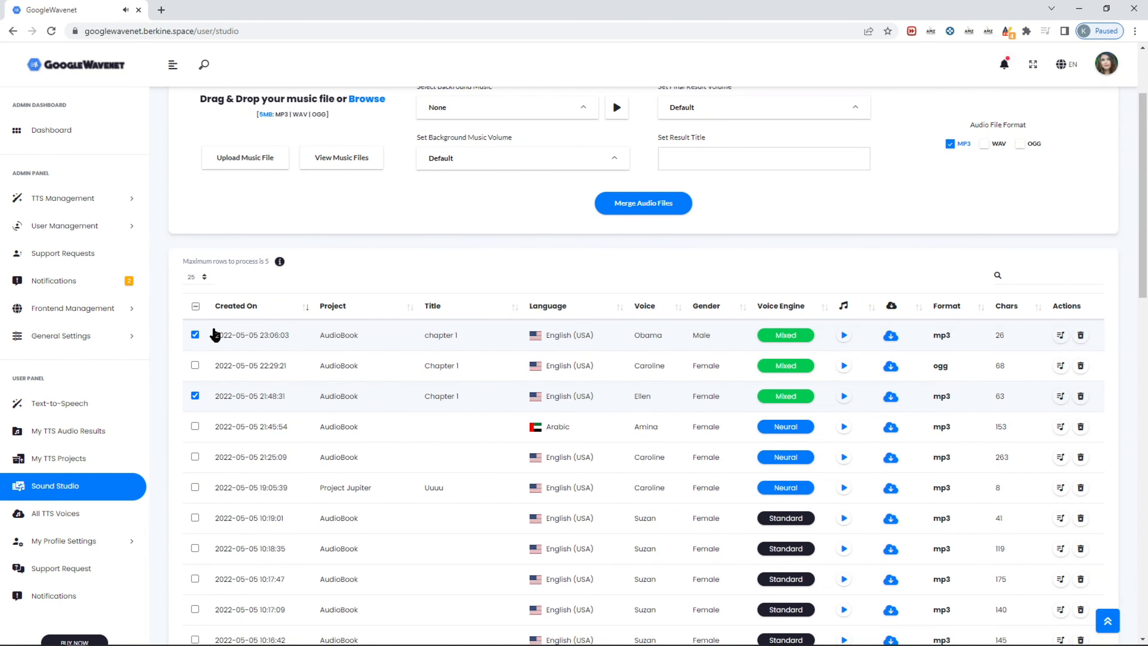
drag(207, 339, 206, 409)
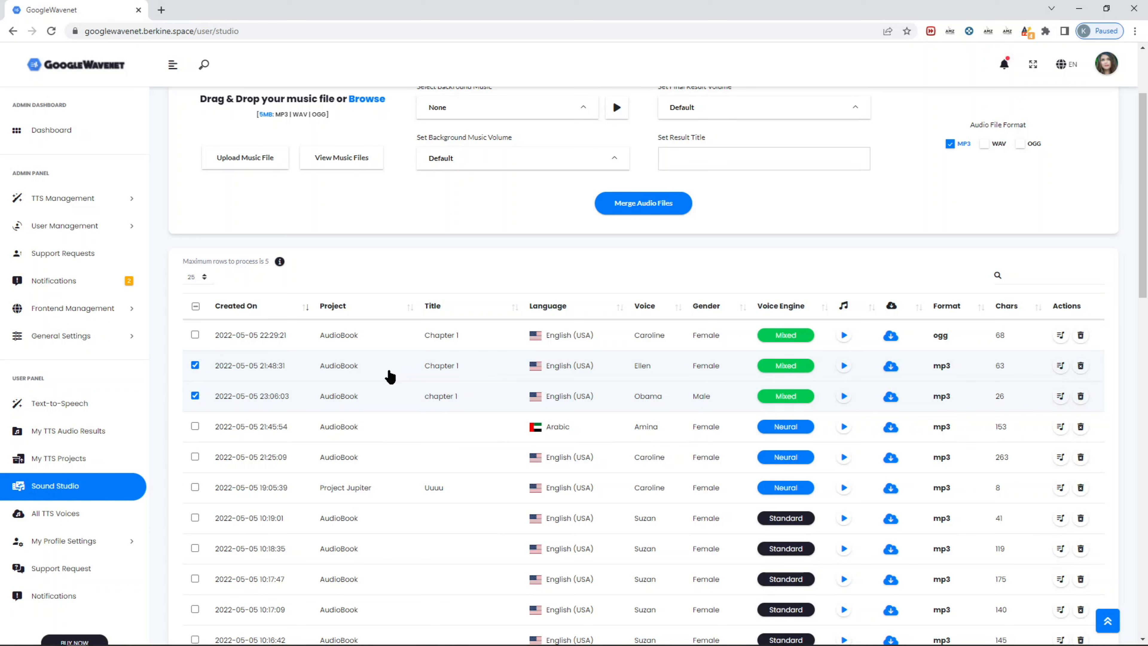
mouse_move(202, 364)
mouse_down()
mouse_move(210, 397)
mouse_move(197, 402)
mouse_move(192, 436)
mouse_move(201, 364)
mouse_up()
Merge the two selected audio files with Romantic-trap-beat.mp3 as the background music
scroll(523, 235, up, 3)
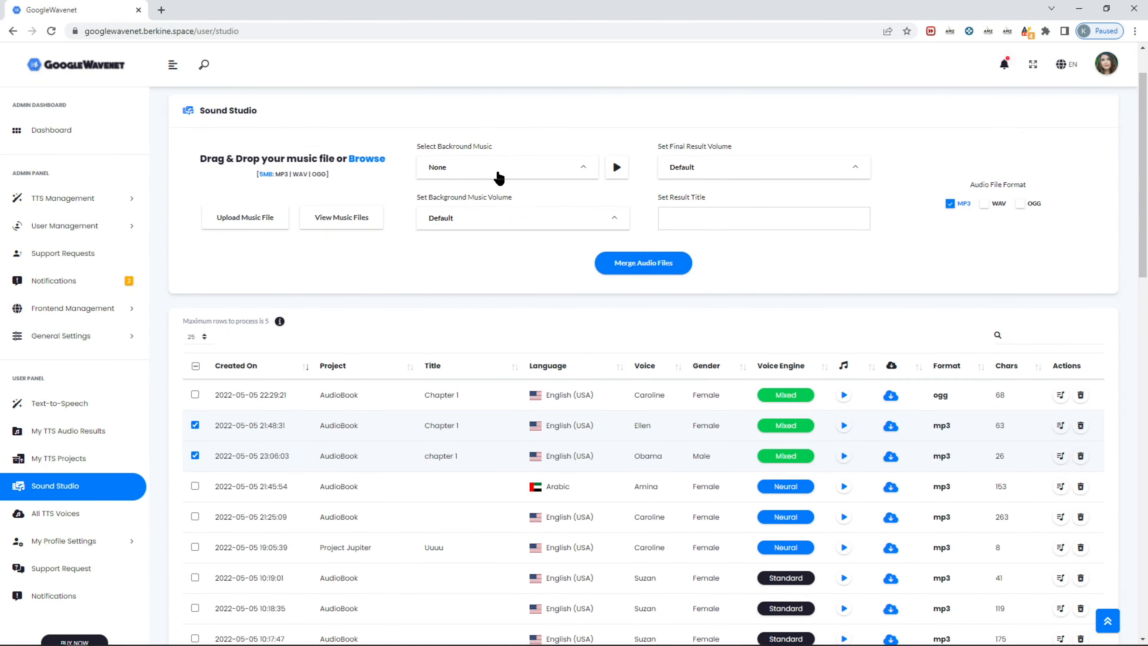
click(494, 232)
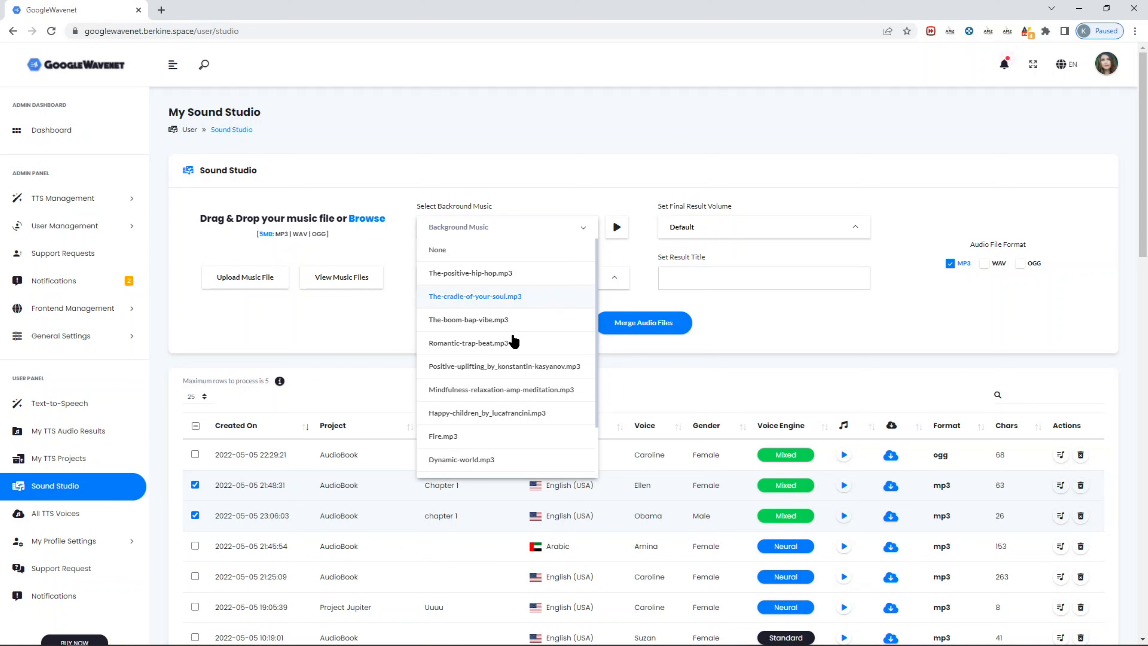
click(515, 343)
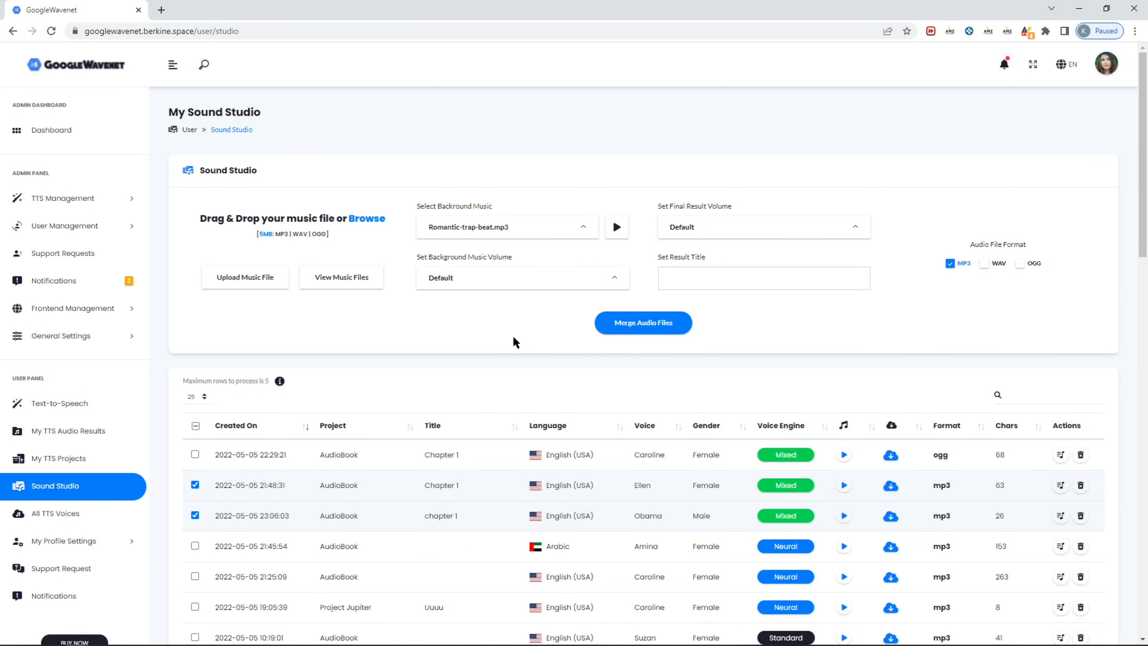
click(645, 325)
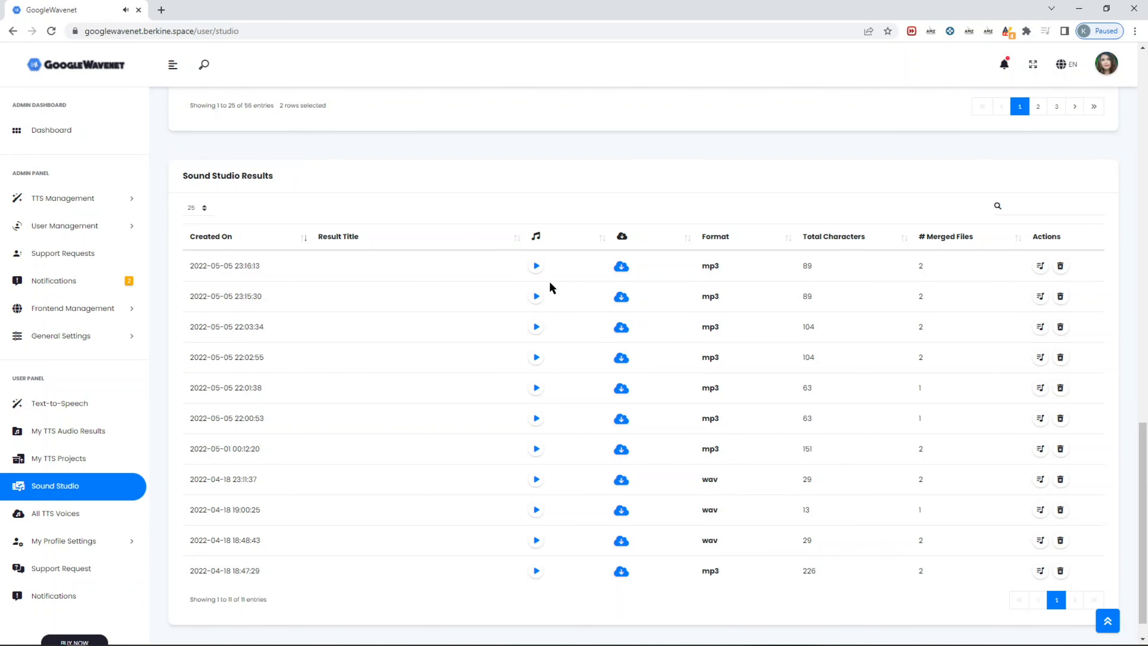
Merge the two files again with background music volume x-Quiet and final result volume x-Loud, and play the newest result
scroll(576, 295, up, 8)
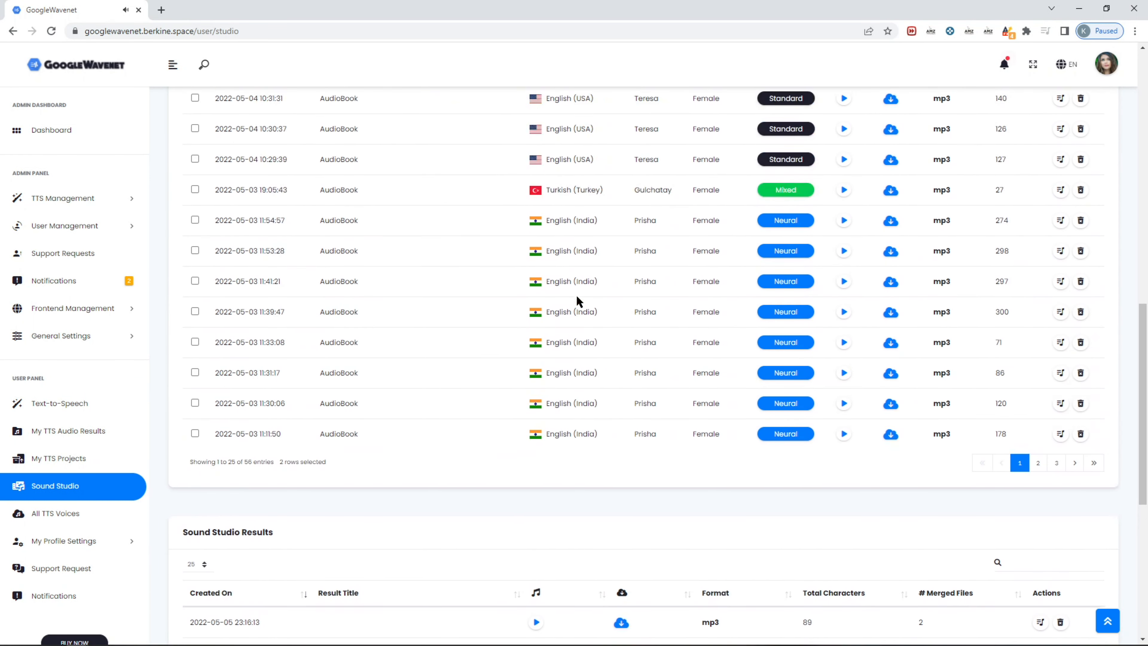
scroll(576, 295, up, 12)
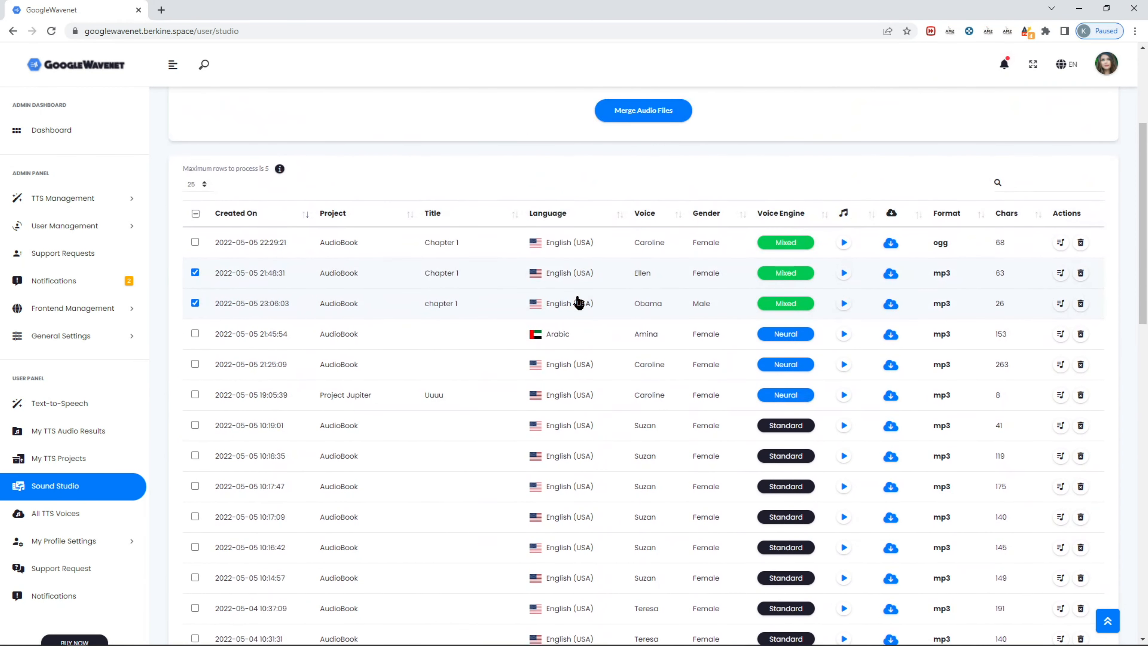
scroll(576, 300, up, 3)
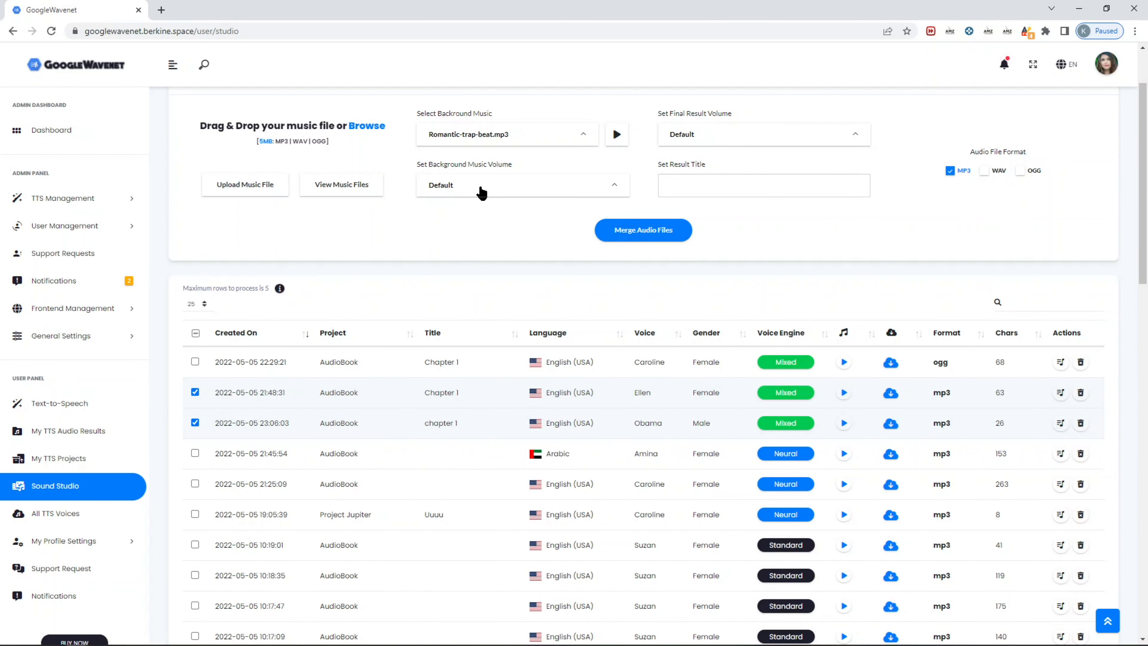
click(480, 192)
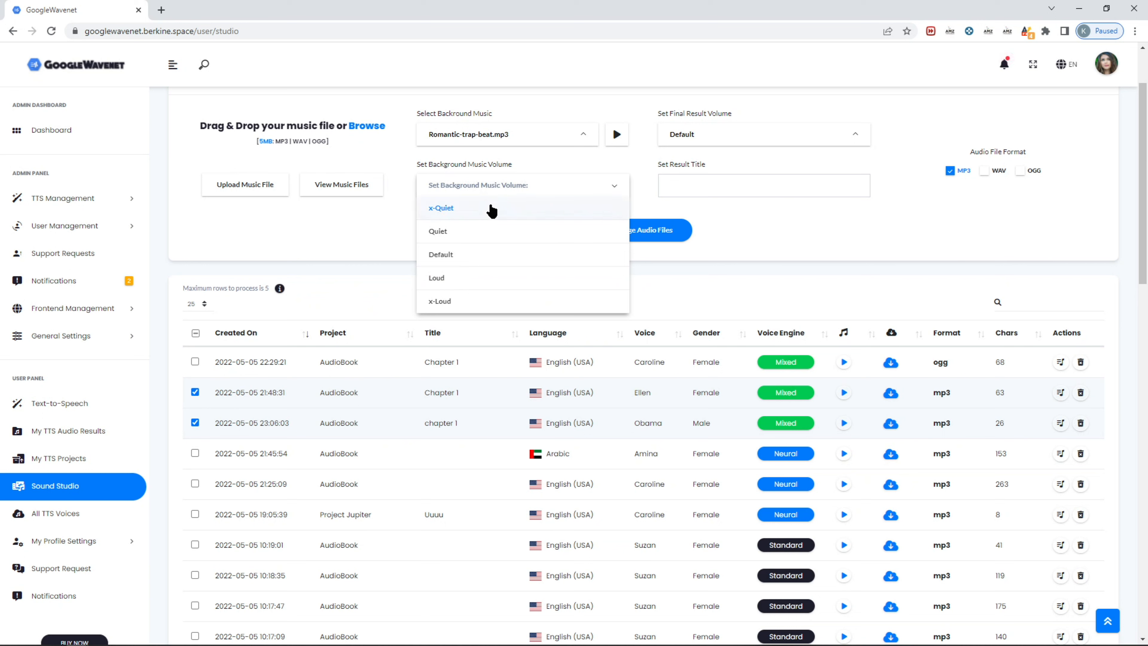
click(491, 209)
click(692, 147)
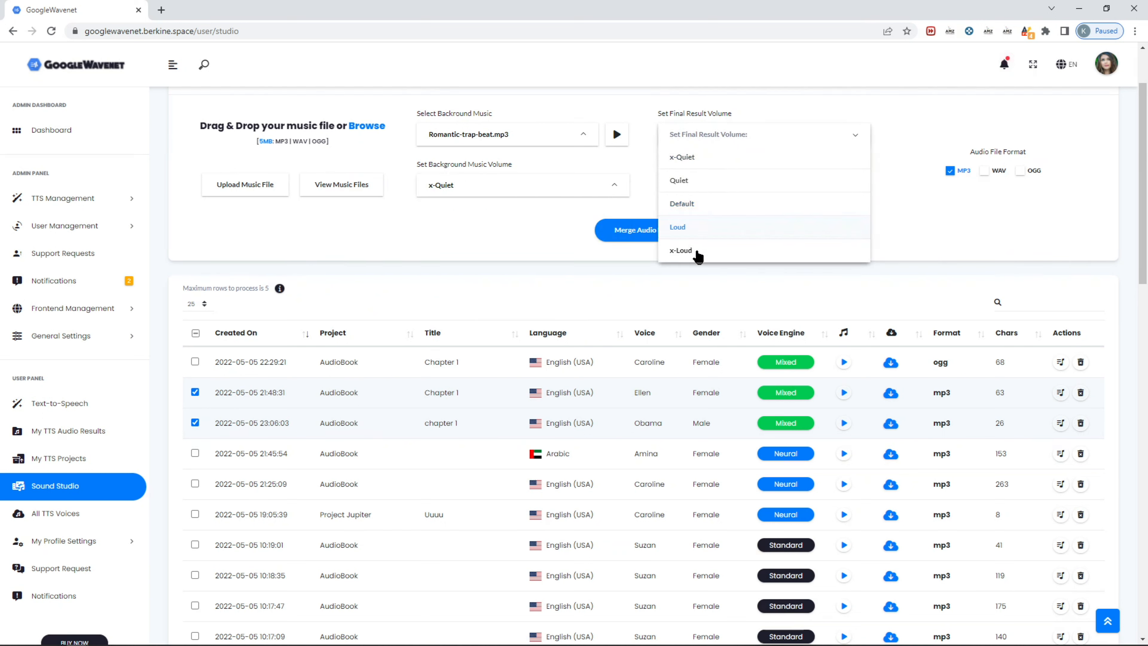
click(695, 253)
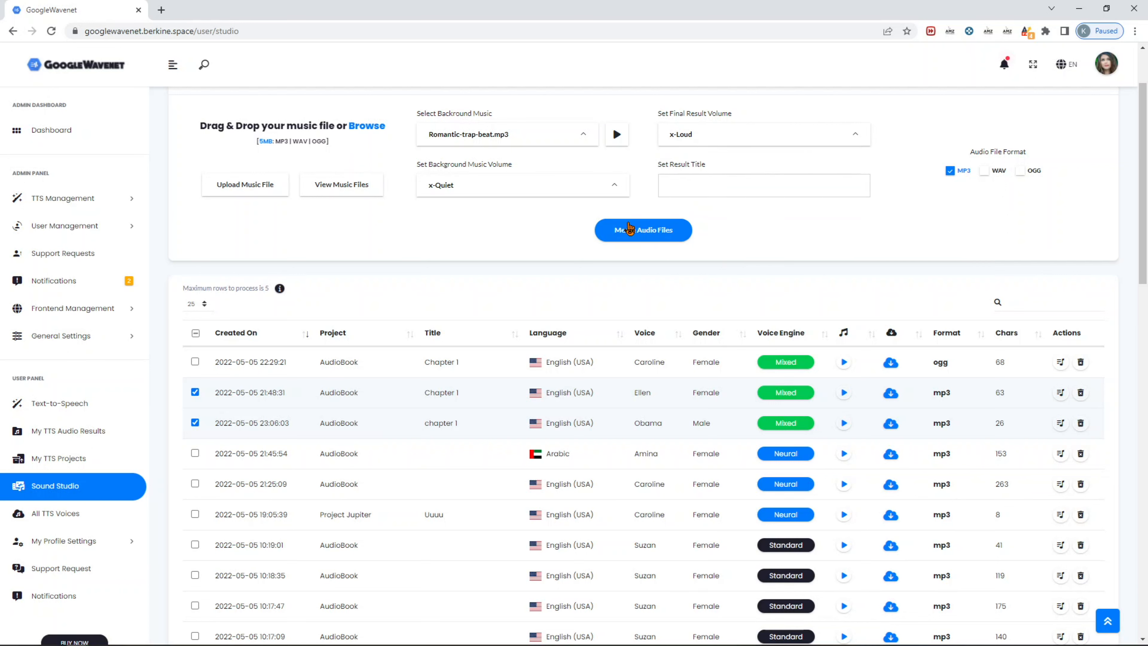
click(641, 230)
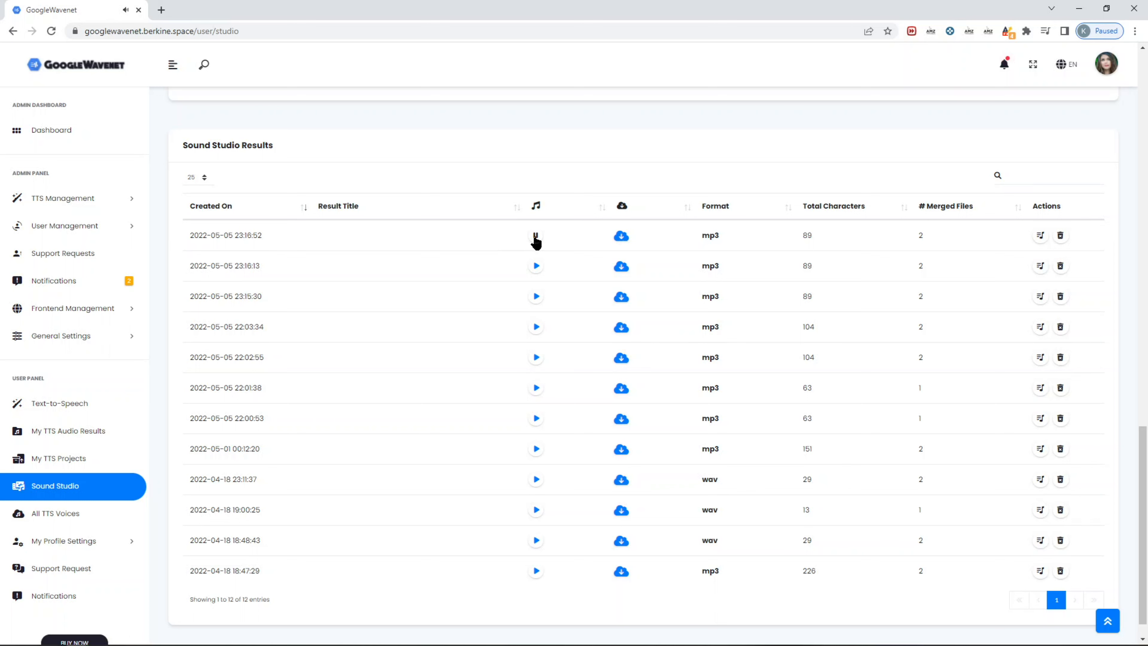
click(535, 237)
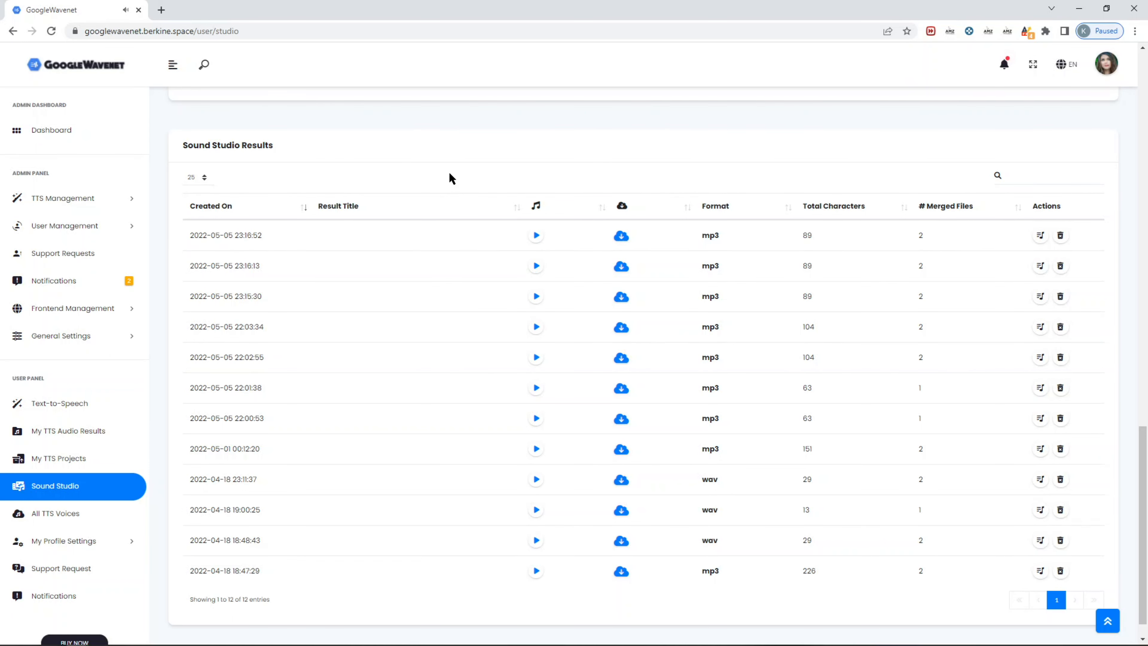
Try to merge the two selected mp3 files with the audio file format set to WAV
scroll(507, 218, up, 7)
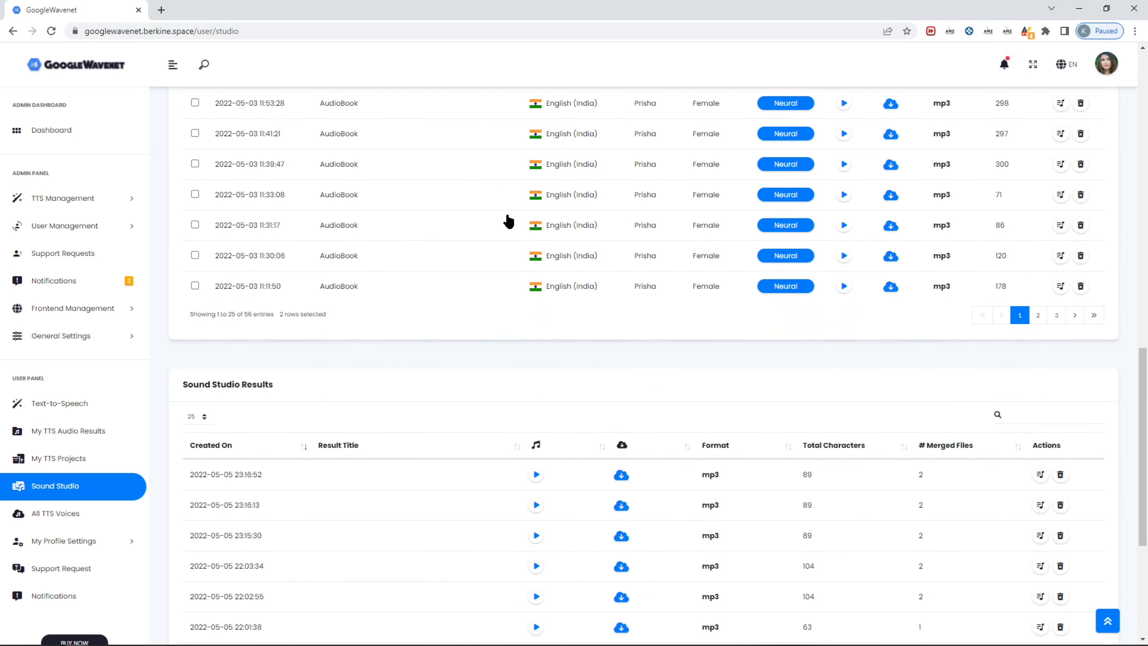
scroll(505, 224, up, 7)
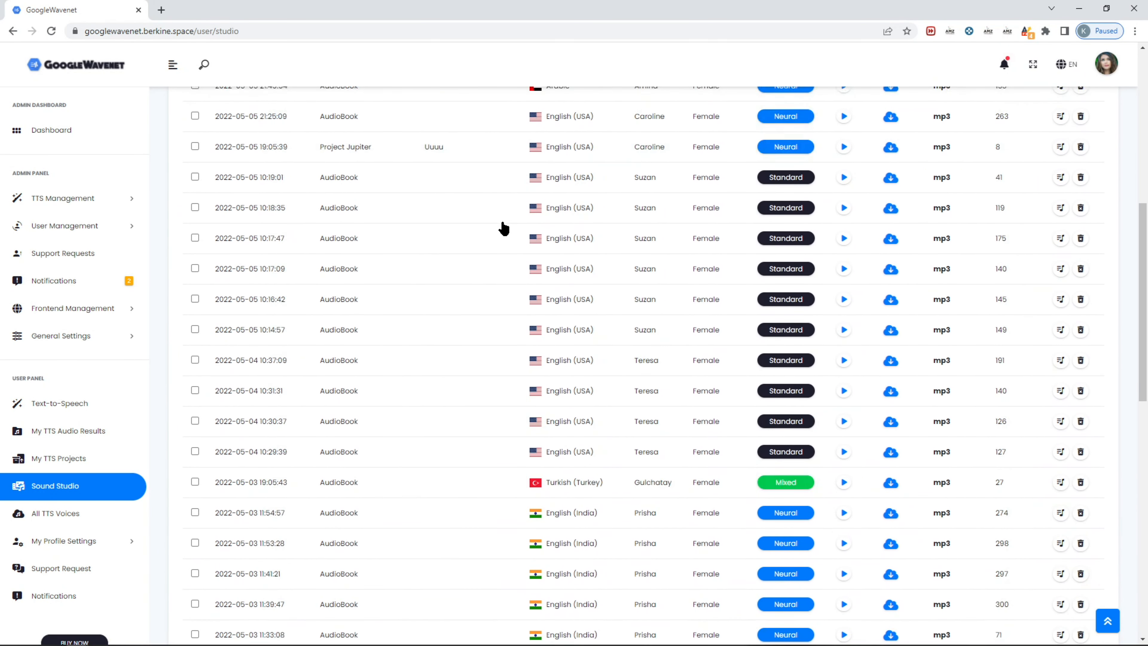
scroll(499, 230, up, 6)
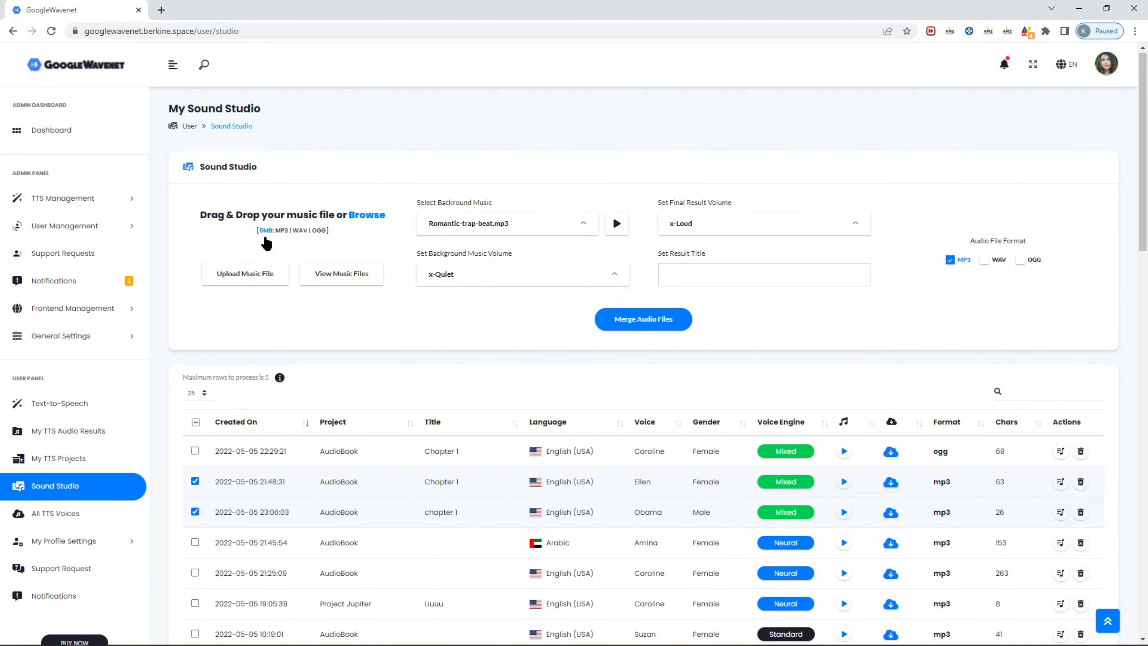
click(993, 261)
click(645, 321)
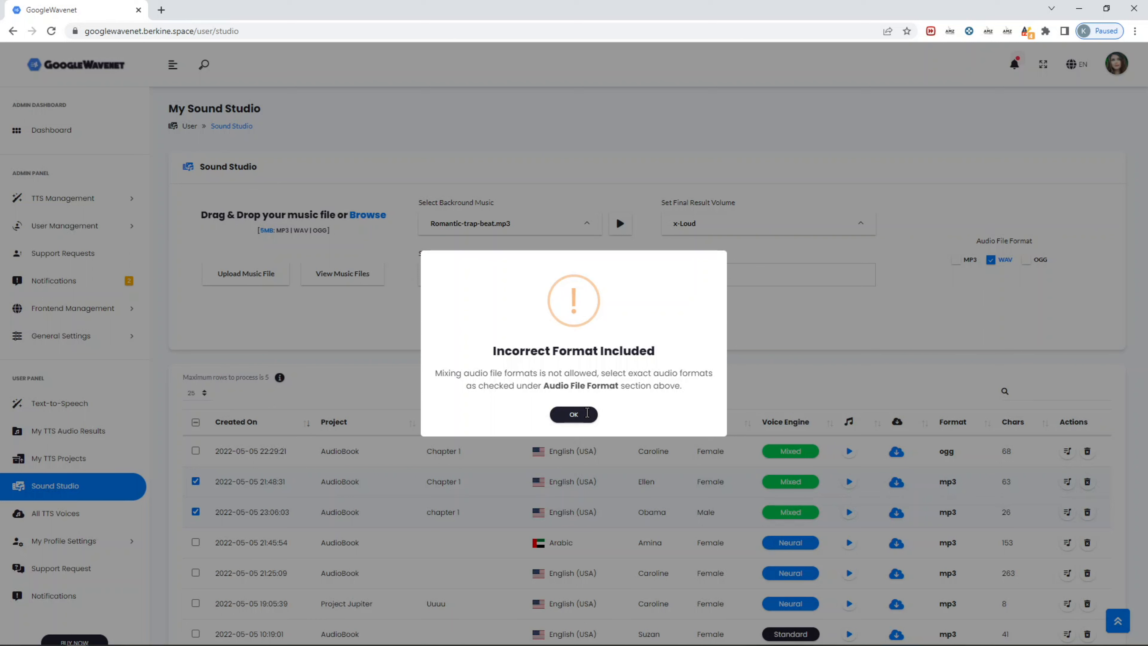
click(573, 415)
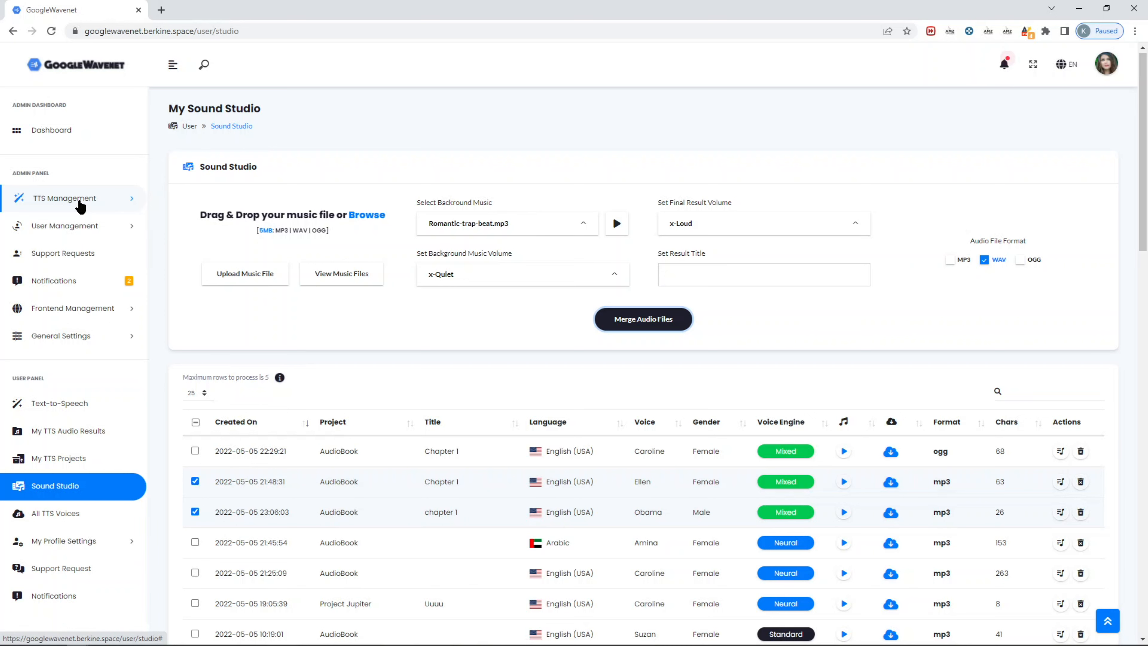
Open the TTS Dashboard under TTS Management
click(80, 207)
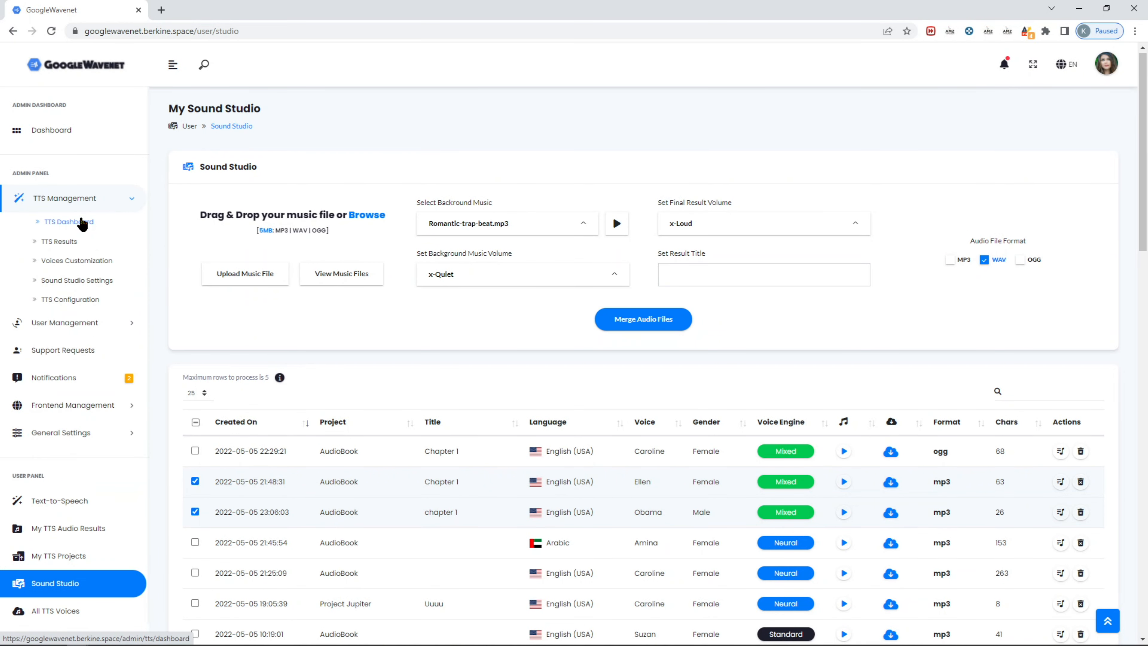
click(82, 222)
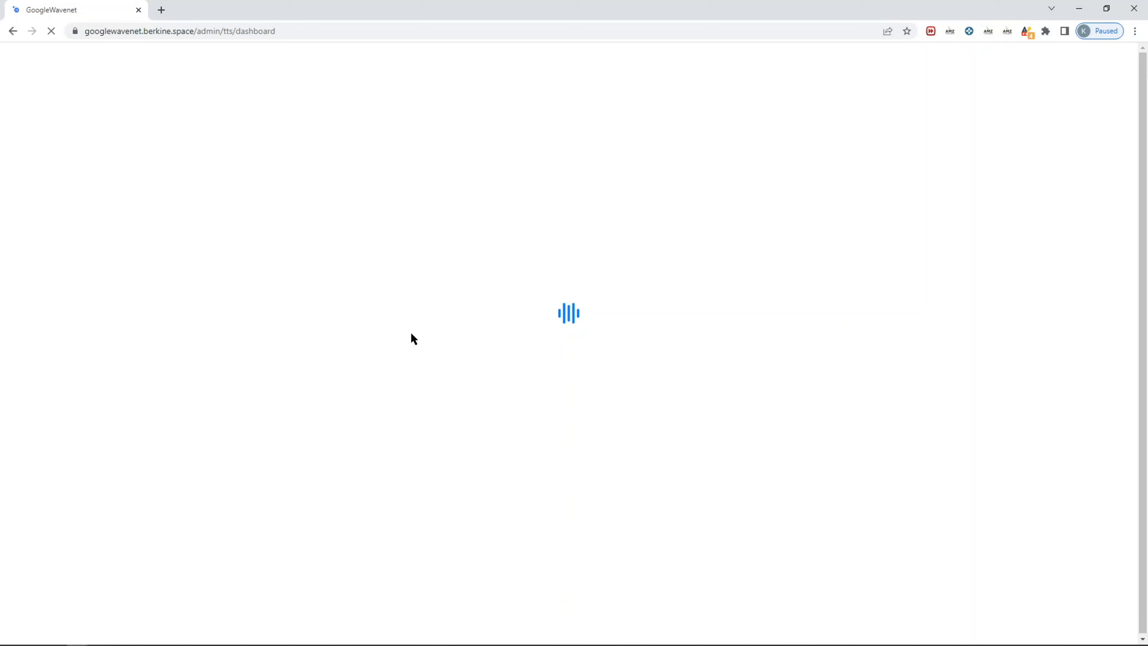
Review the TTS Configuration page, including the Maximum Characters Synthesize Limit note, welcome credits, live synthesize feature, storage settings and GCP settings
click(72, 301)
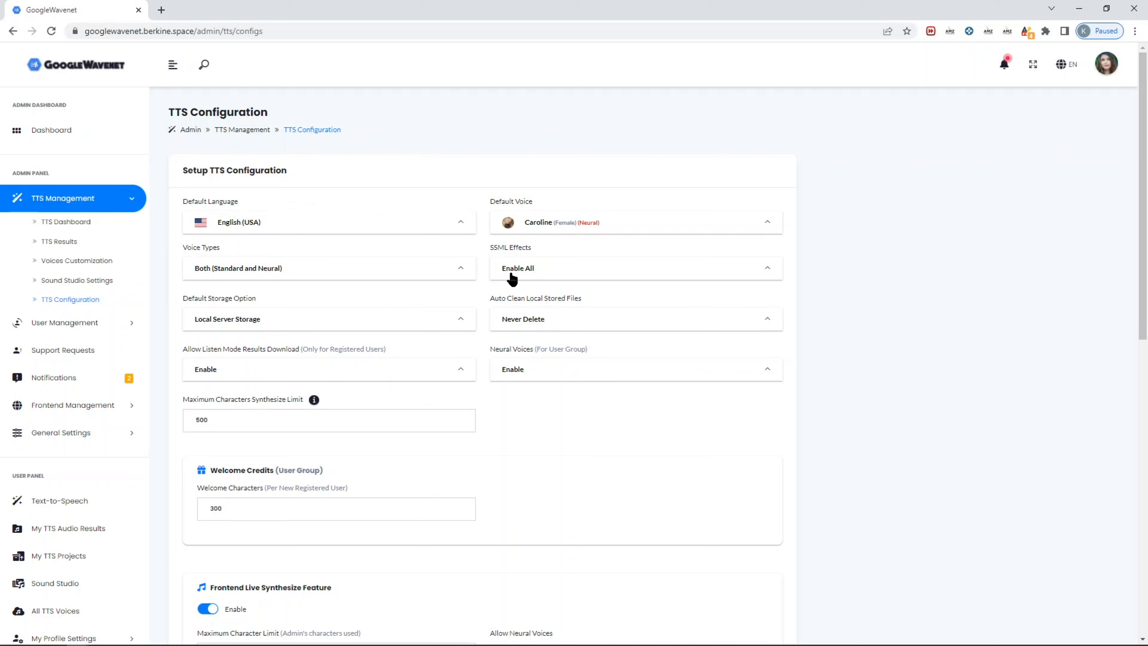
click(299, 423)
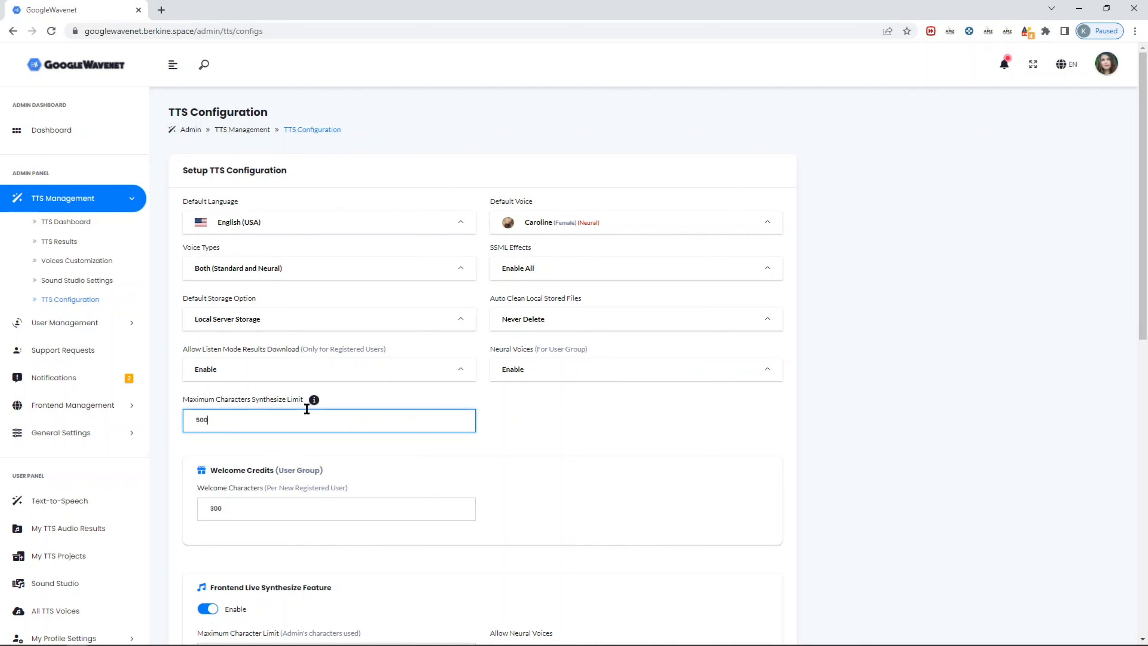
mouse_move(314, 401)
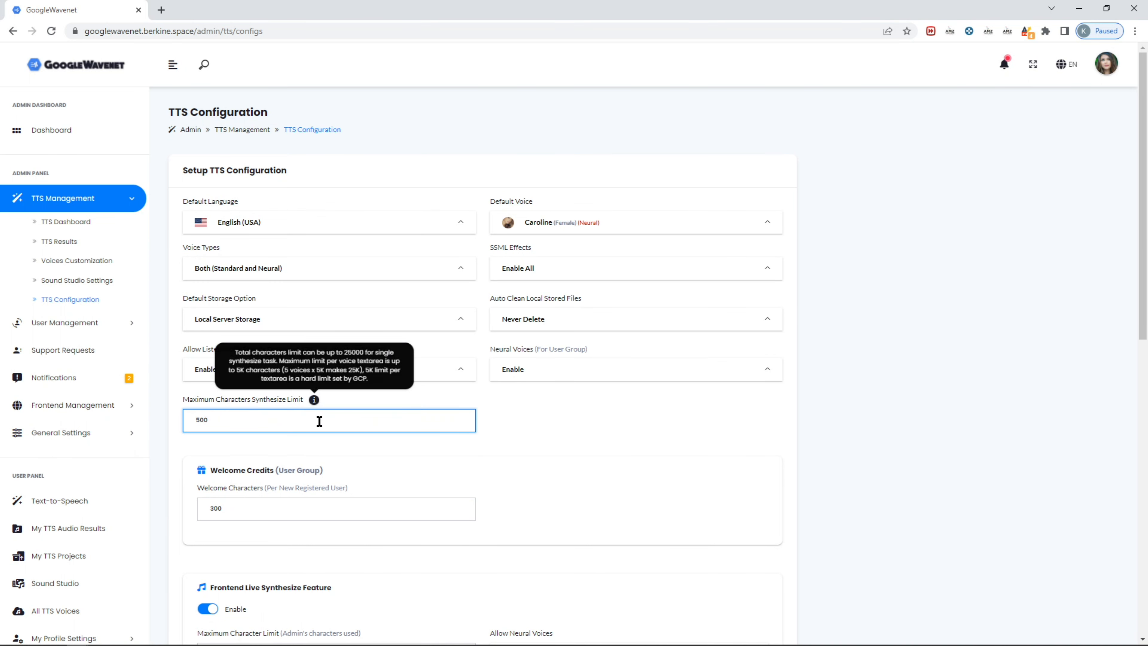
scroll(584, 457, down, 1)
click(418, 442)
scroll(535, 424, down, 8)
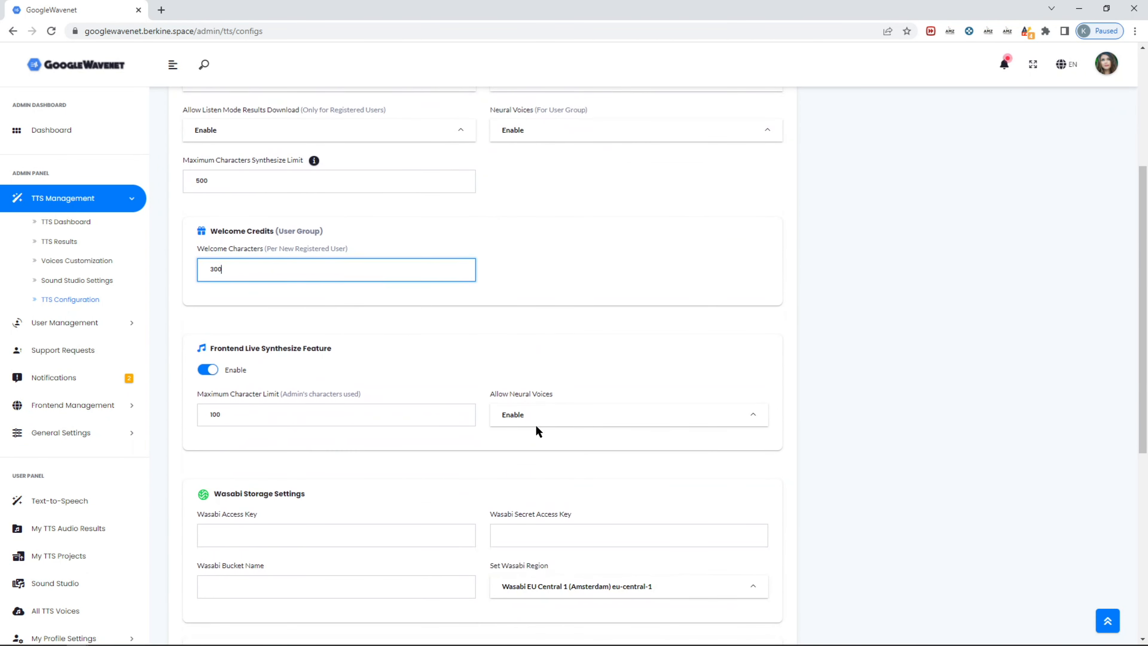
scroll(473, 467, down, 3)
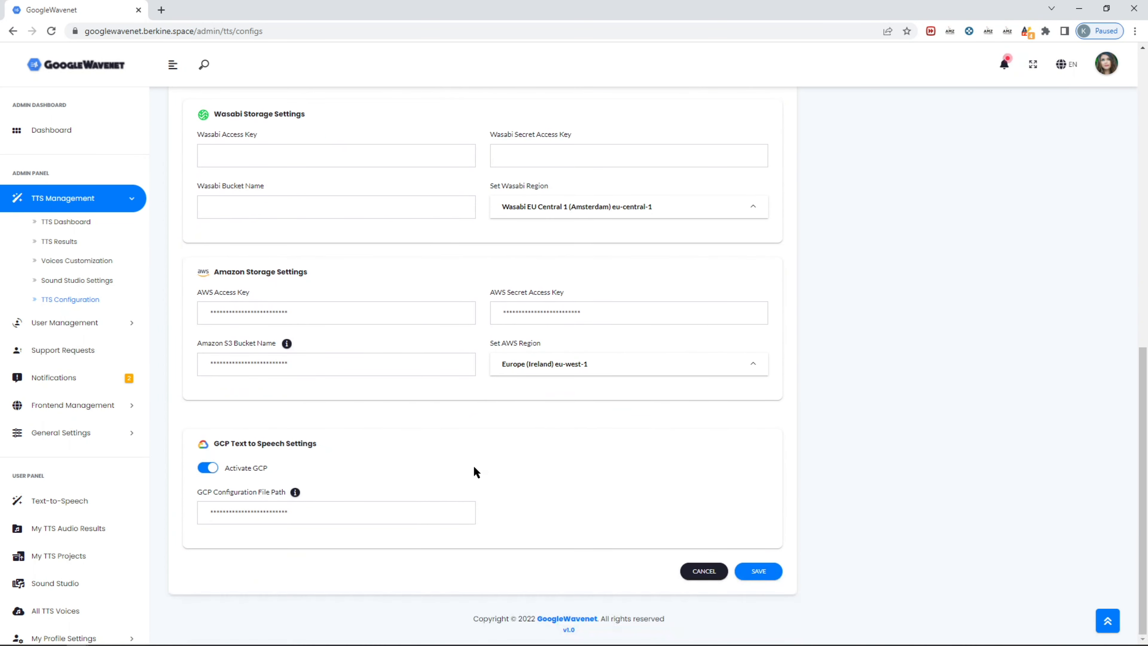
View the available choices for the Default Storage Option and leave the list without choosing one
scroll(474, 466, up, 5)
scroll(473, 465, up, 7)
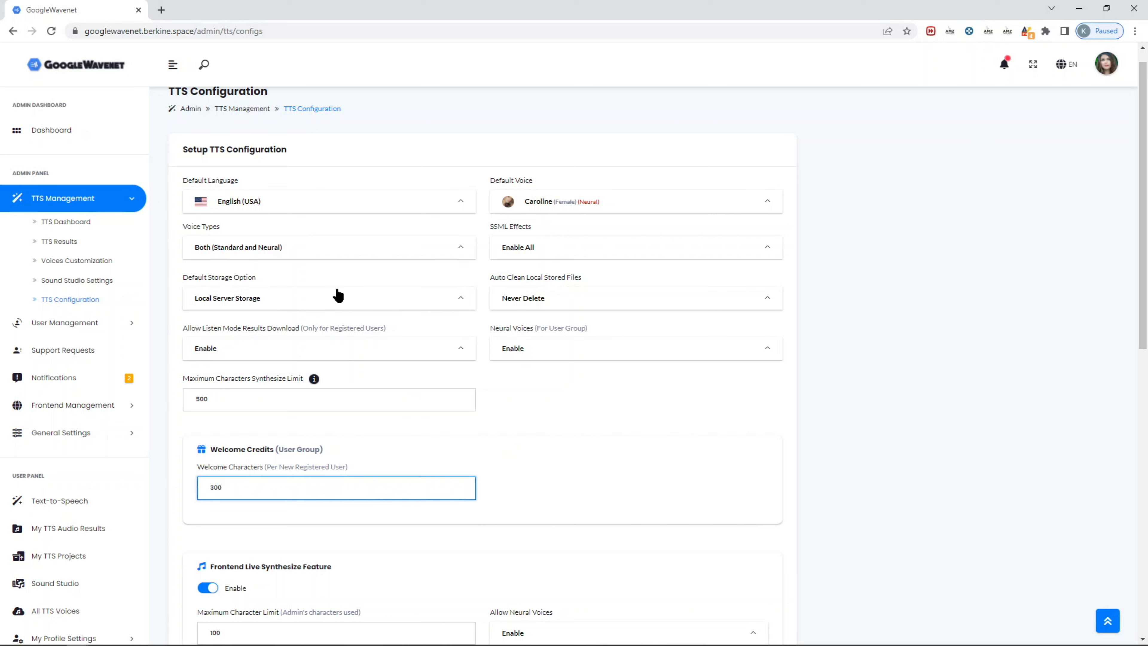
click(340, 299)
click(340, 301)
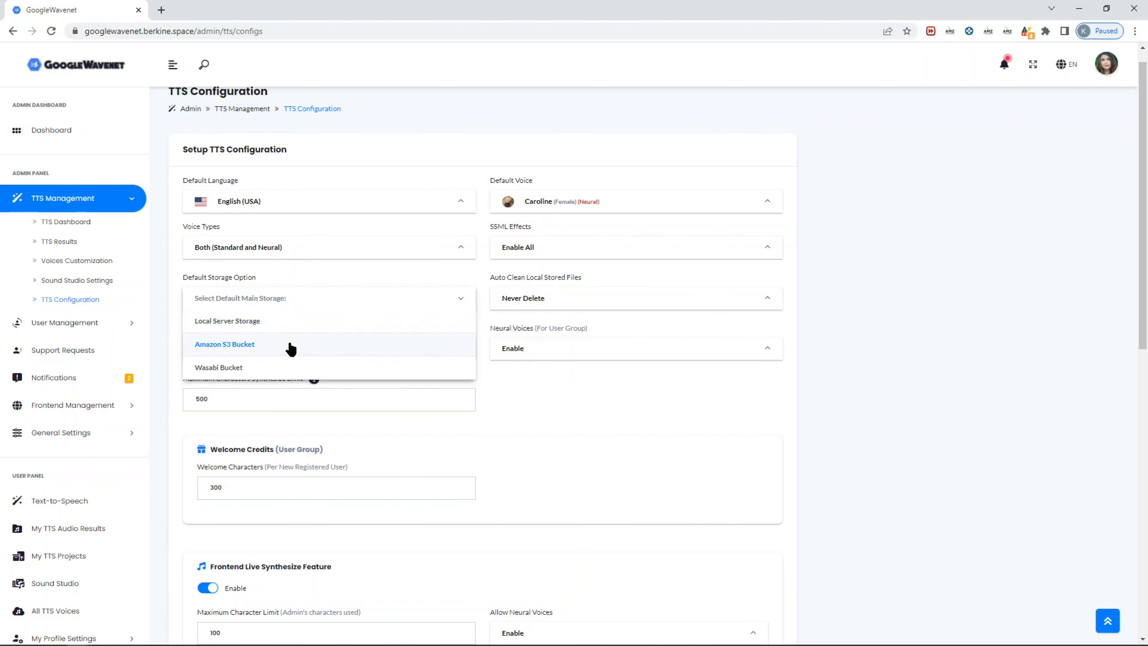
drag(517, 404, 520, 402)
click(520, 402)
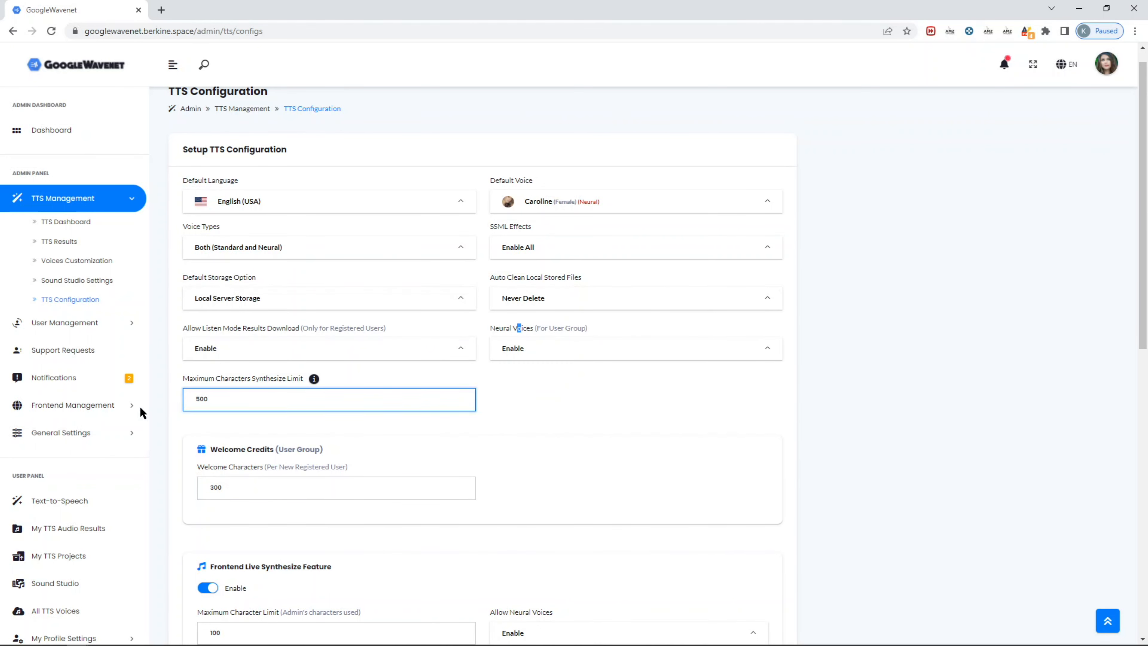
View the admin Sound Studio Settings for maximum files to merge and background music size, and examine the Background Music Files list
click(73, 281)
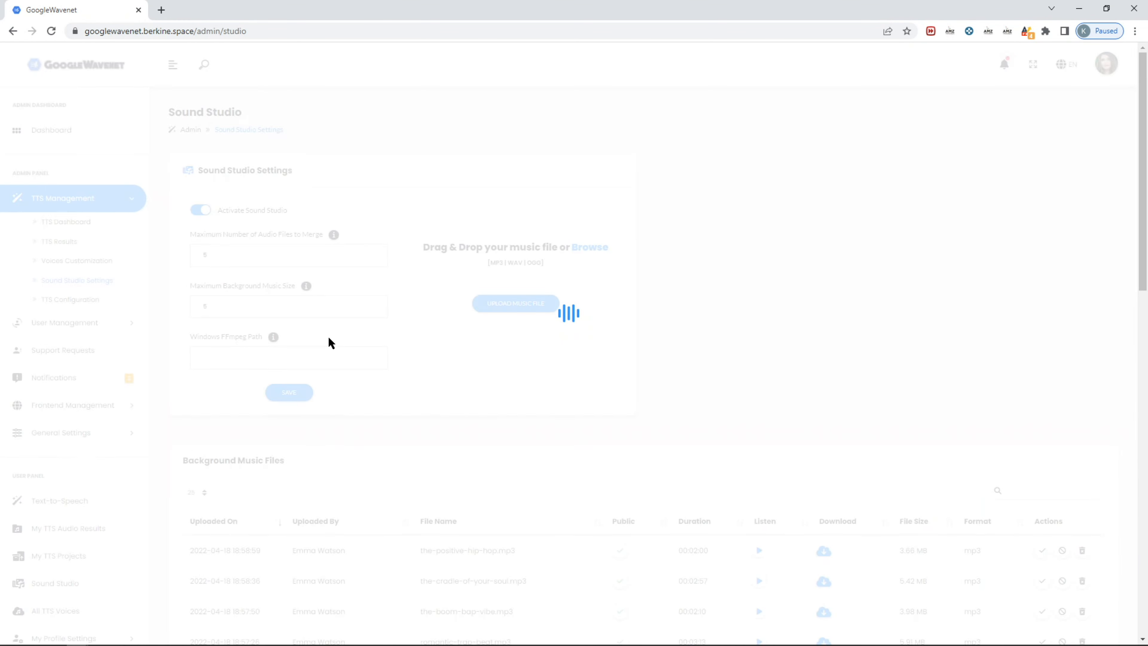
click(287, 258)
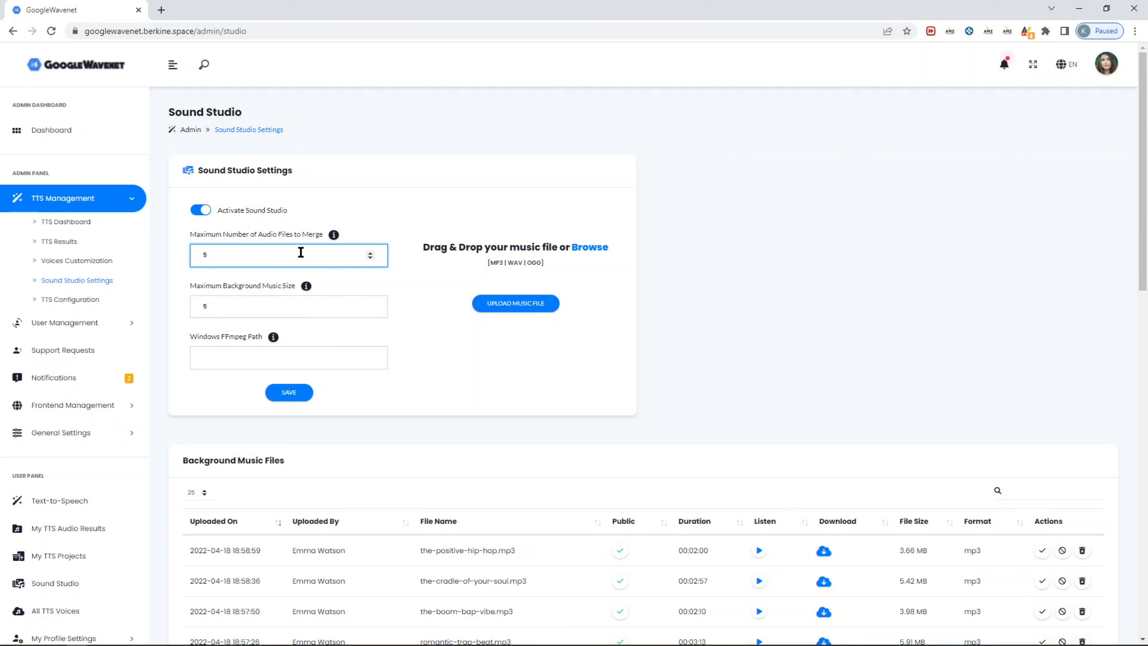
click(310, 306)
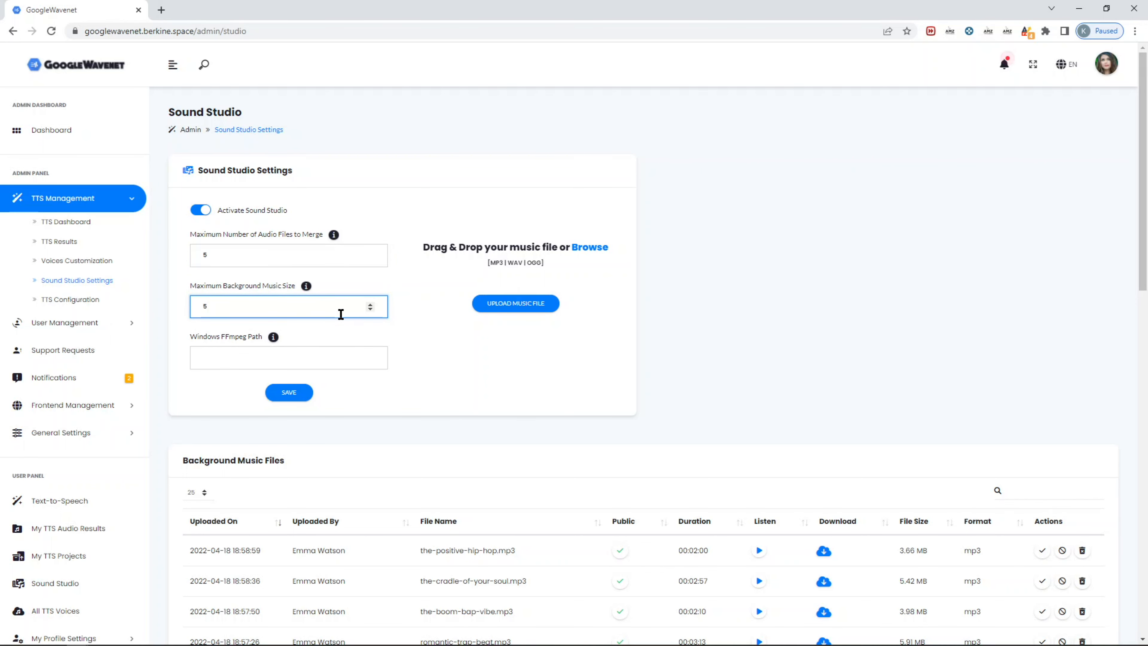
scroll(341, 322, down, 1)
scroll(542, 339, down, 2)
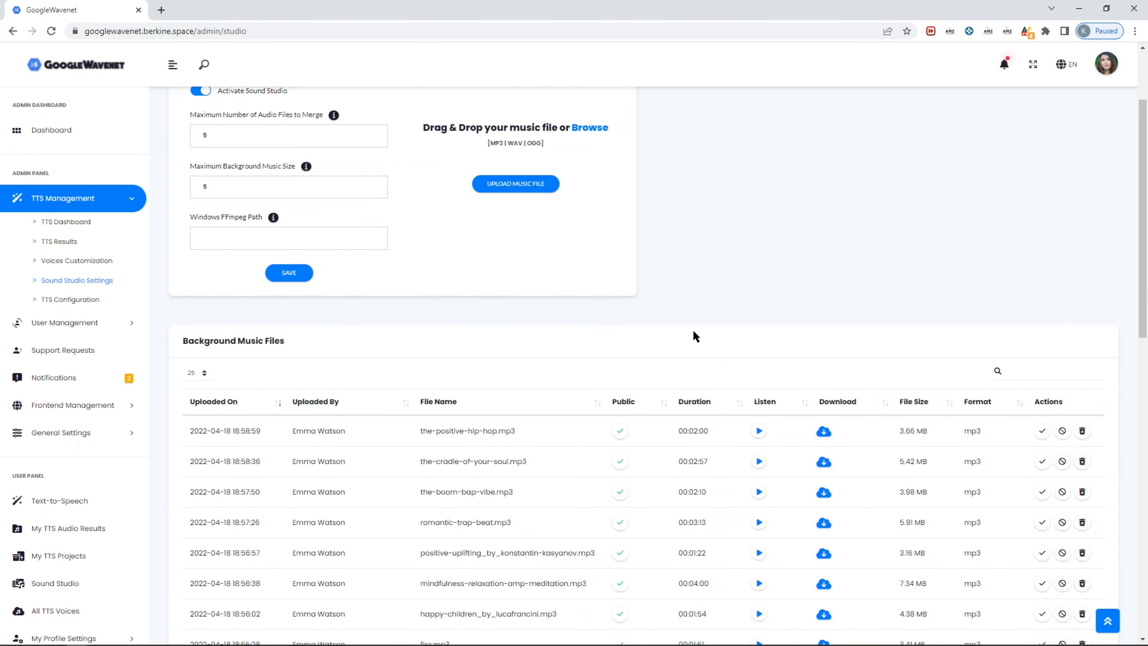
scroll(669, 343, down, 1)
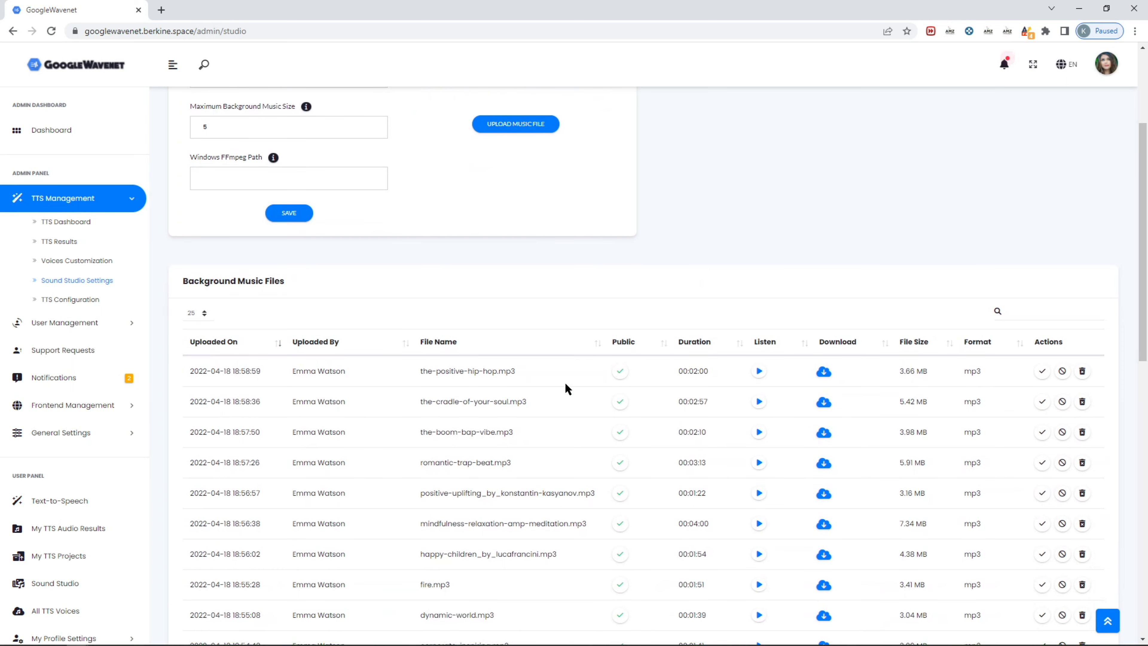